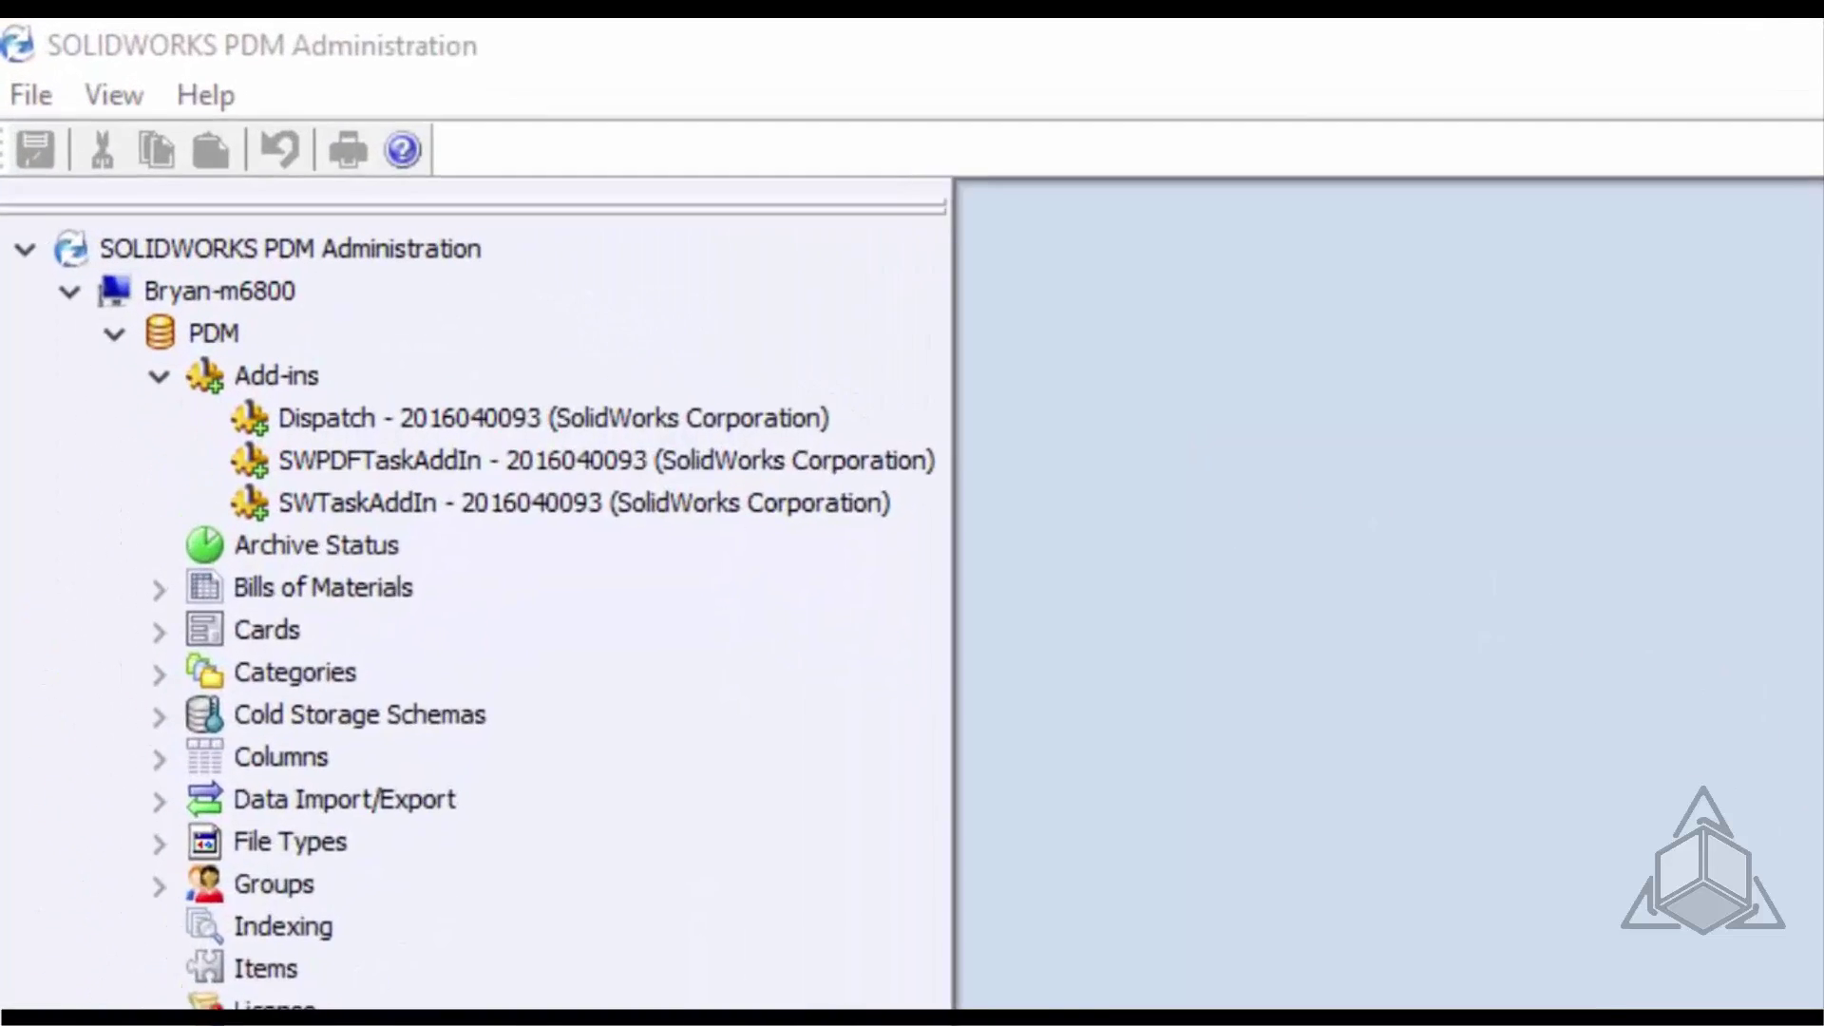
Step: Check the Dispatch add-in's Administrate Actions list, find it empty, and close it
left_click(387, 411)
left_click(318, 466)
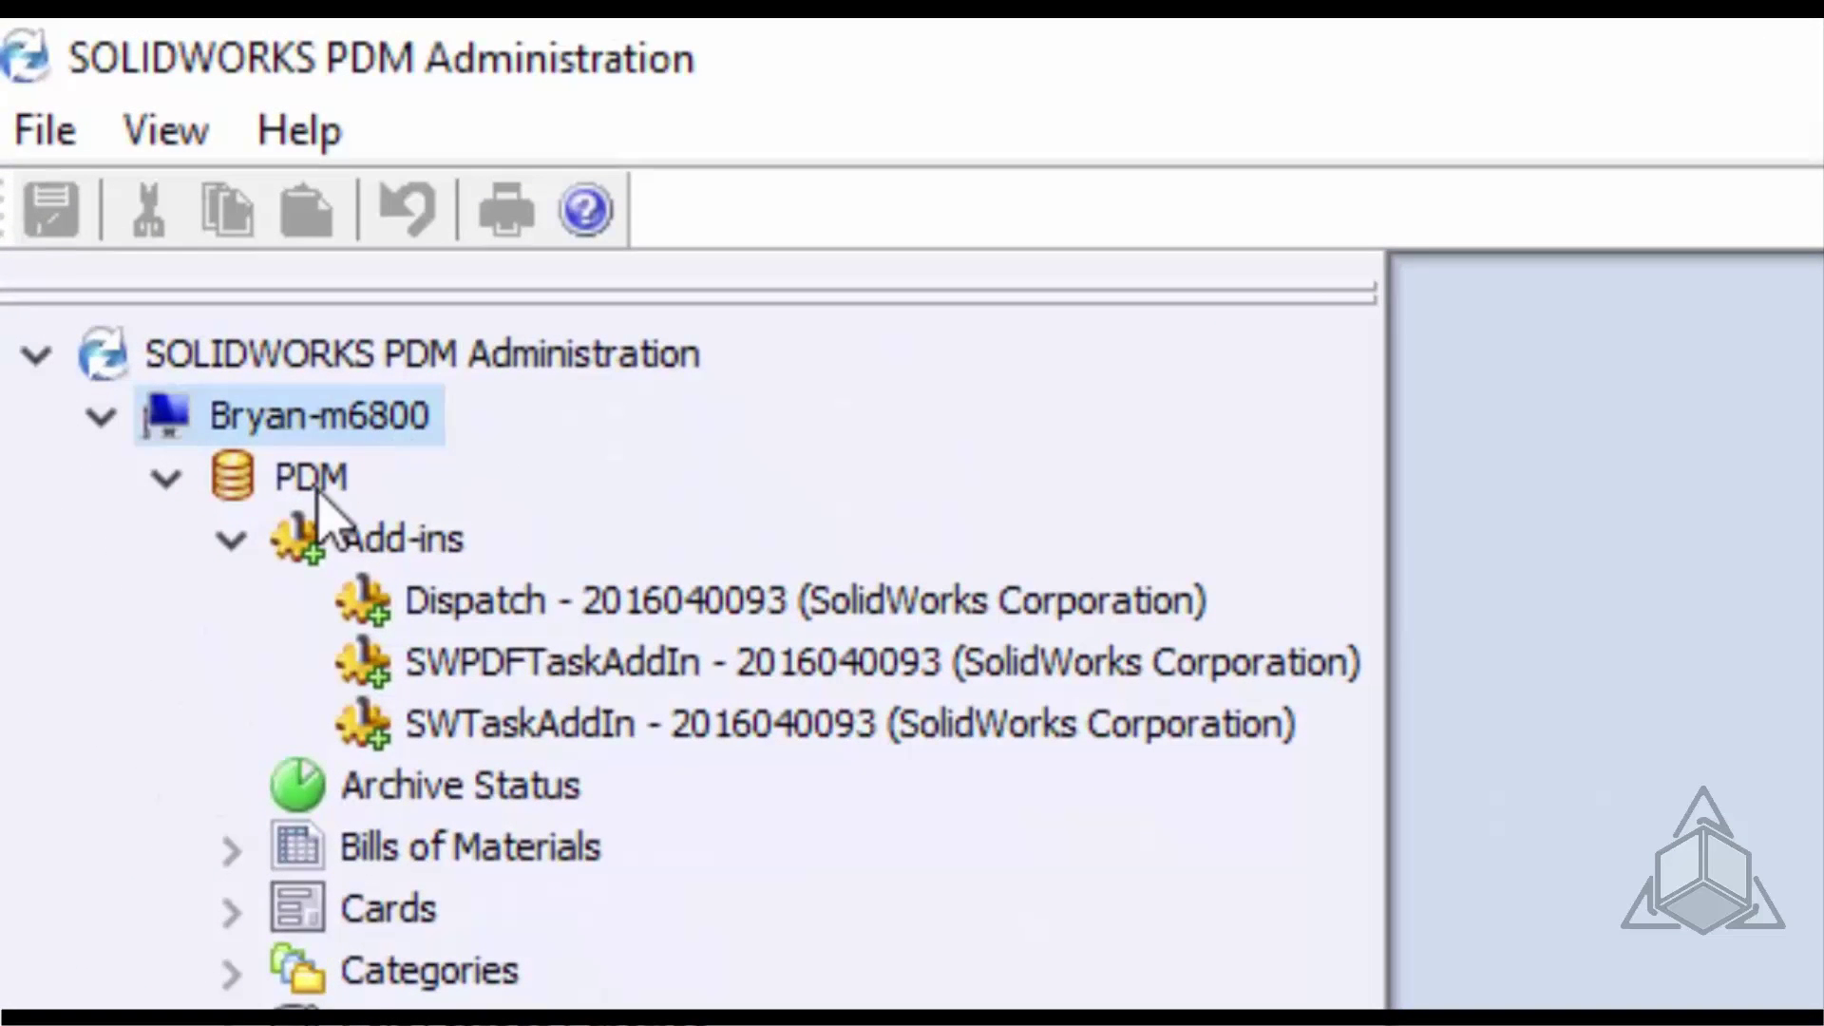
left_click(396, 549)
left_click(660, 613)
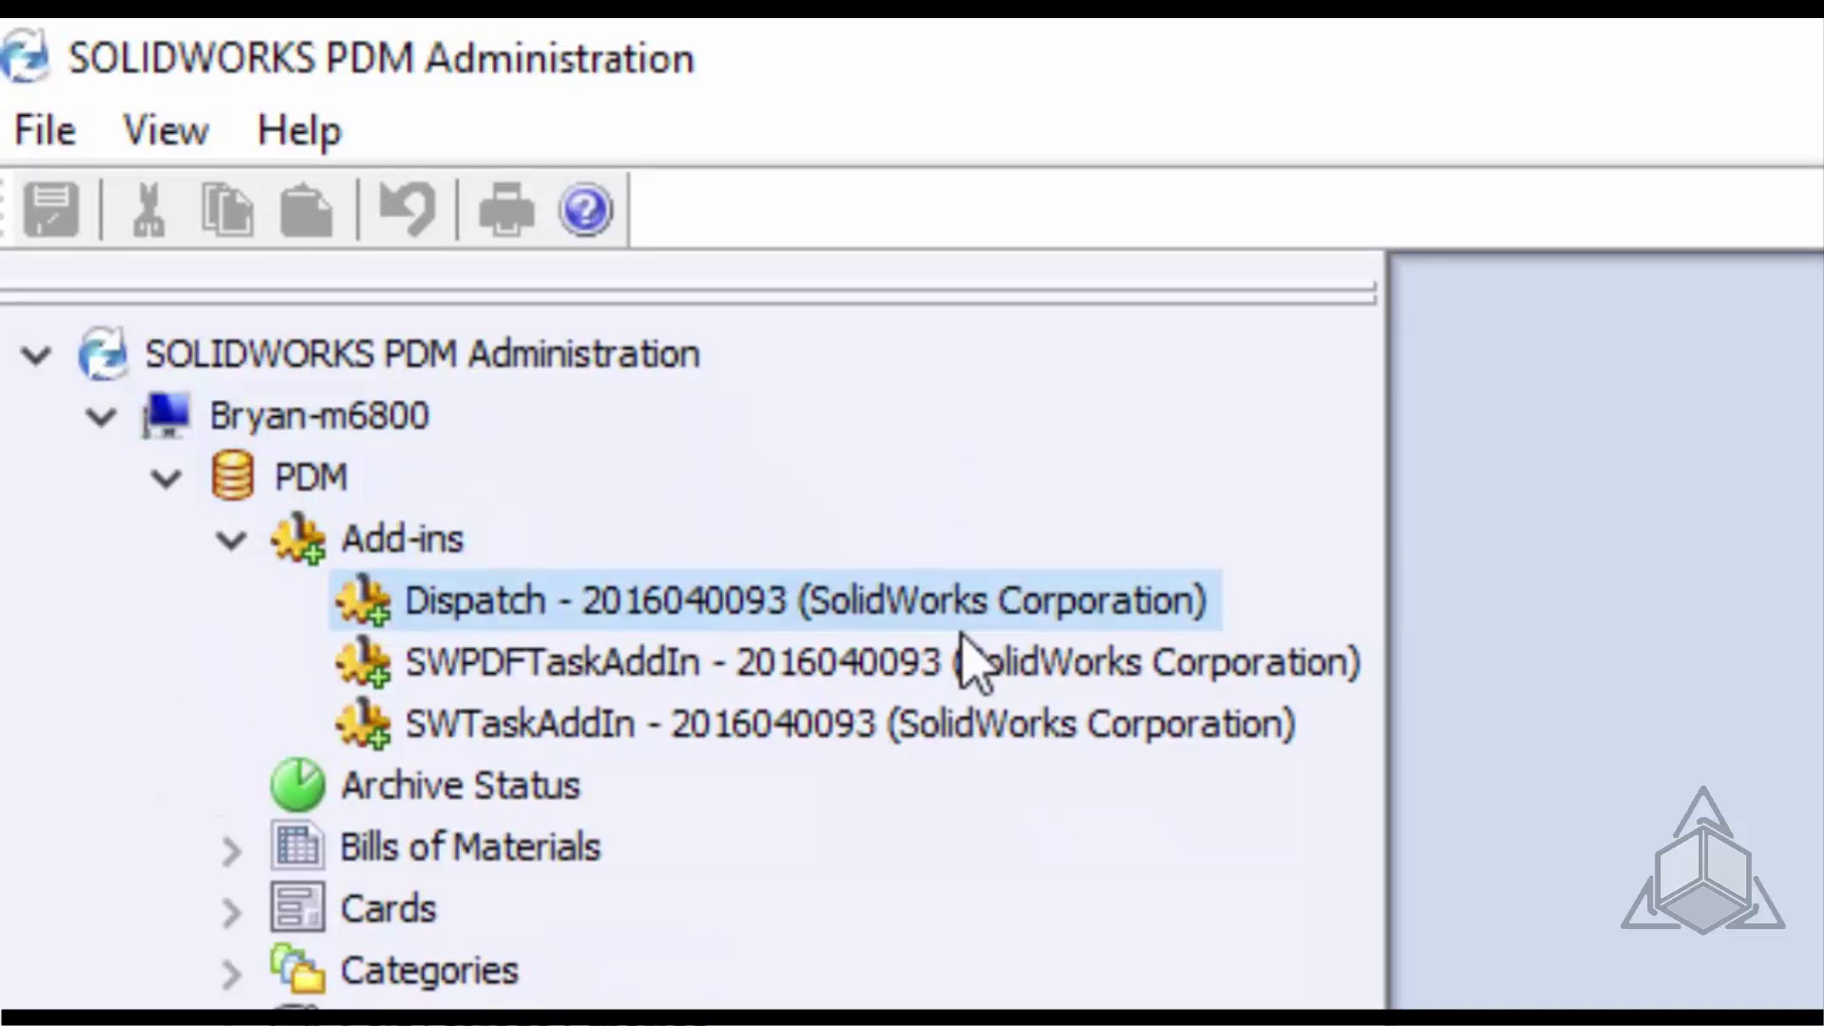
right_click(914, 608)
left_click(1344, 978)
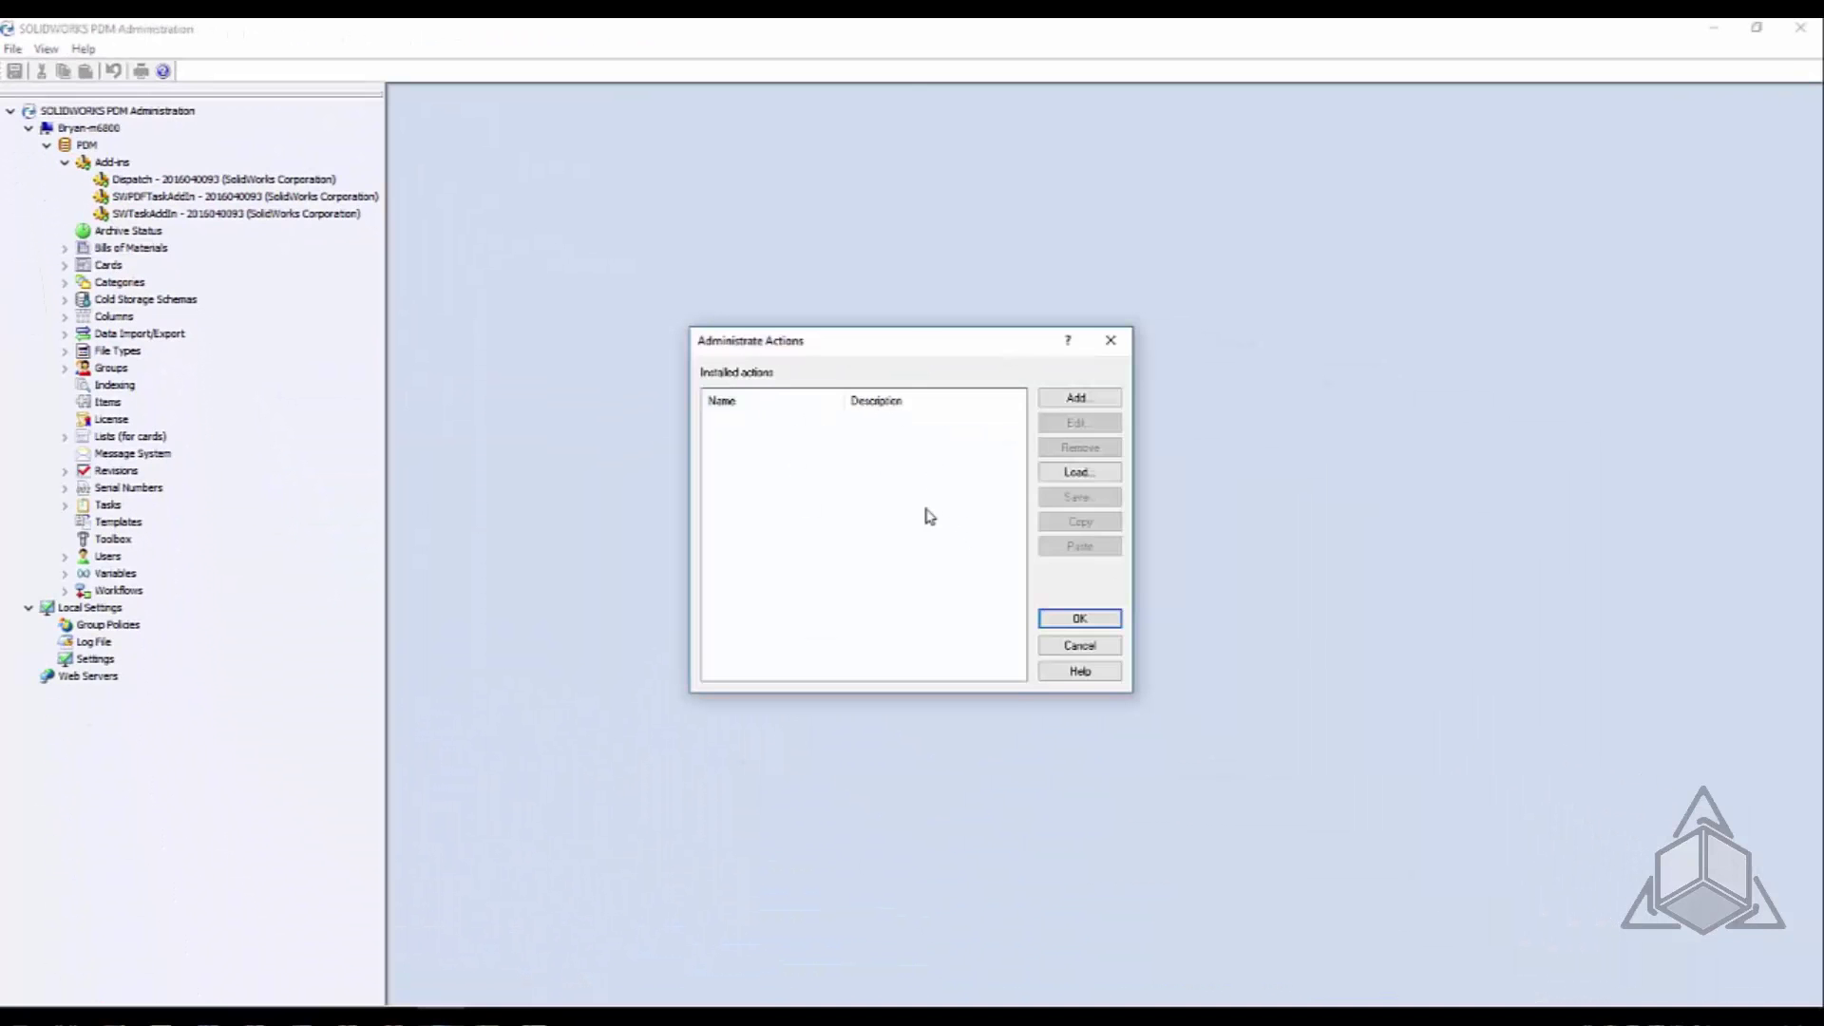
left_click(1080, 619)
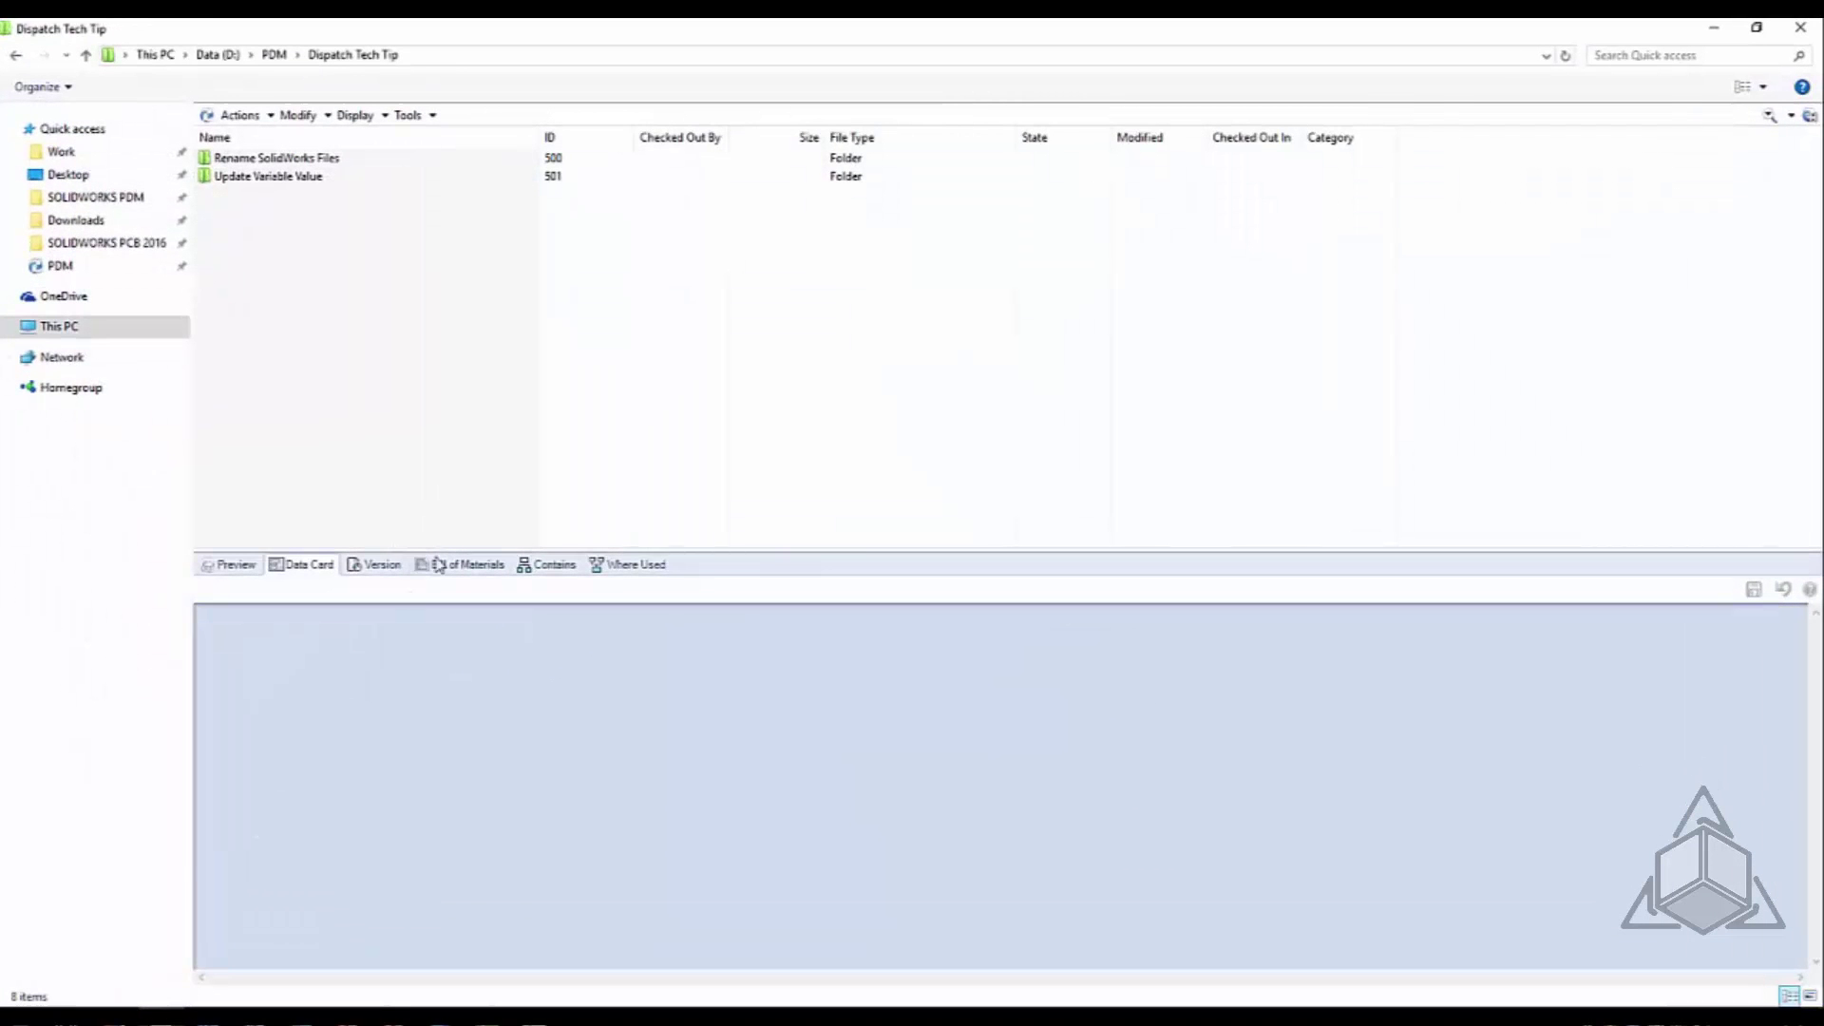
Step: Open the Dispatch action manager from the Dispatch Tech Tip vault folder's Tools menu
left_click(418, 118)
left_click(525, 236)
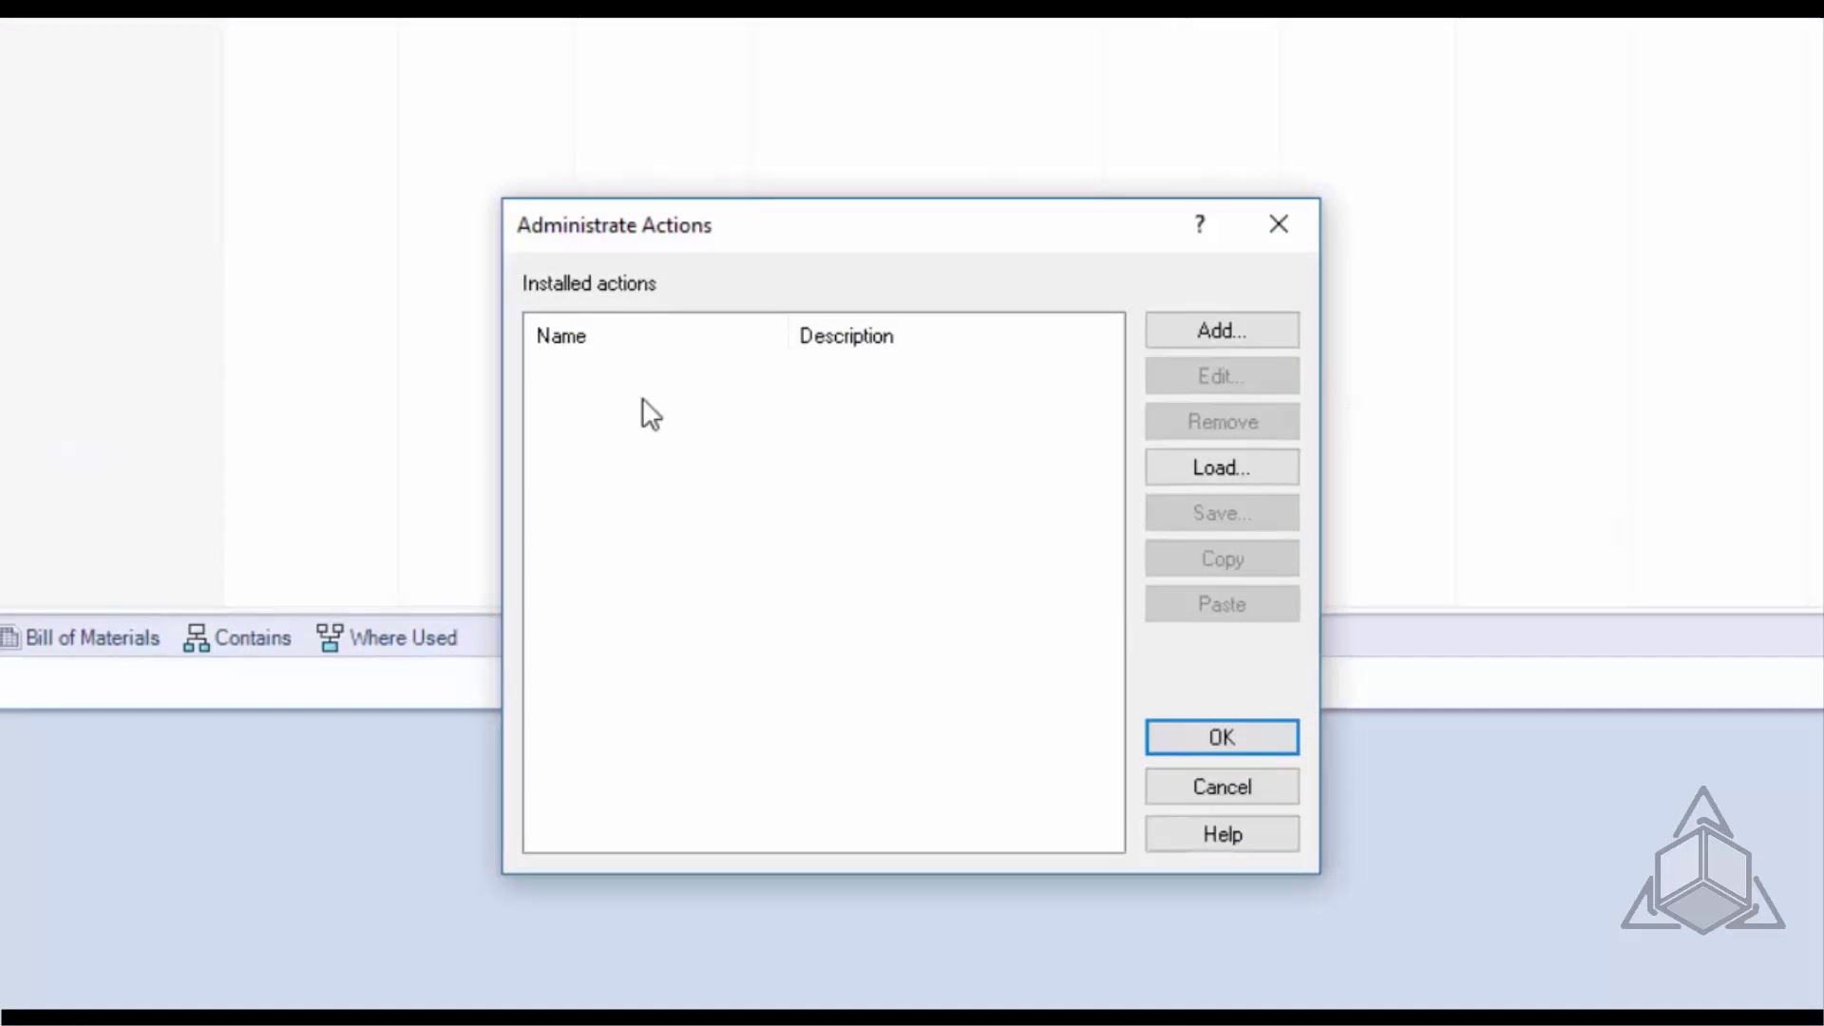
Step: Create action 'Update Description for all selected files', described 'Dispatch to update Description variable for all selected files.'
left_click(1220, 333)
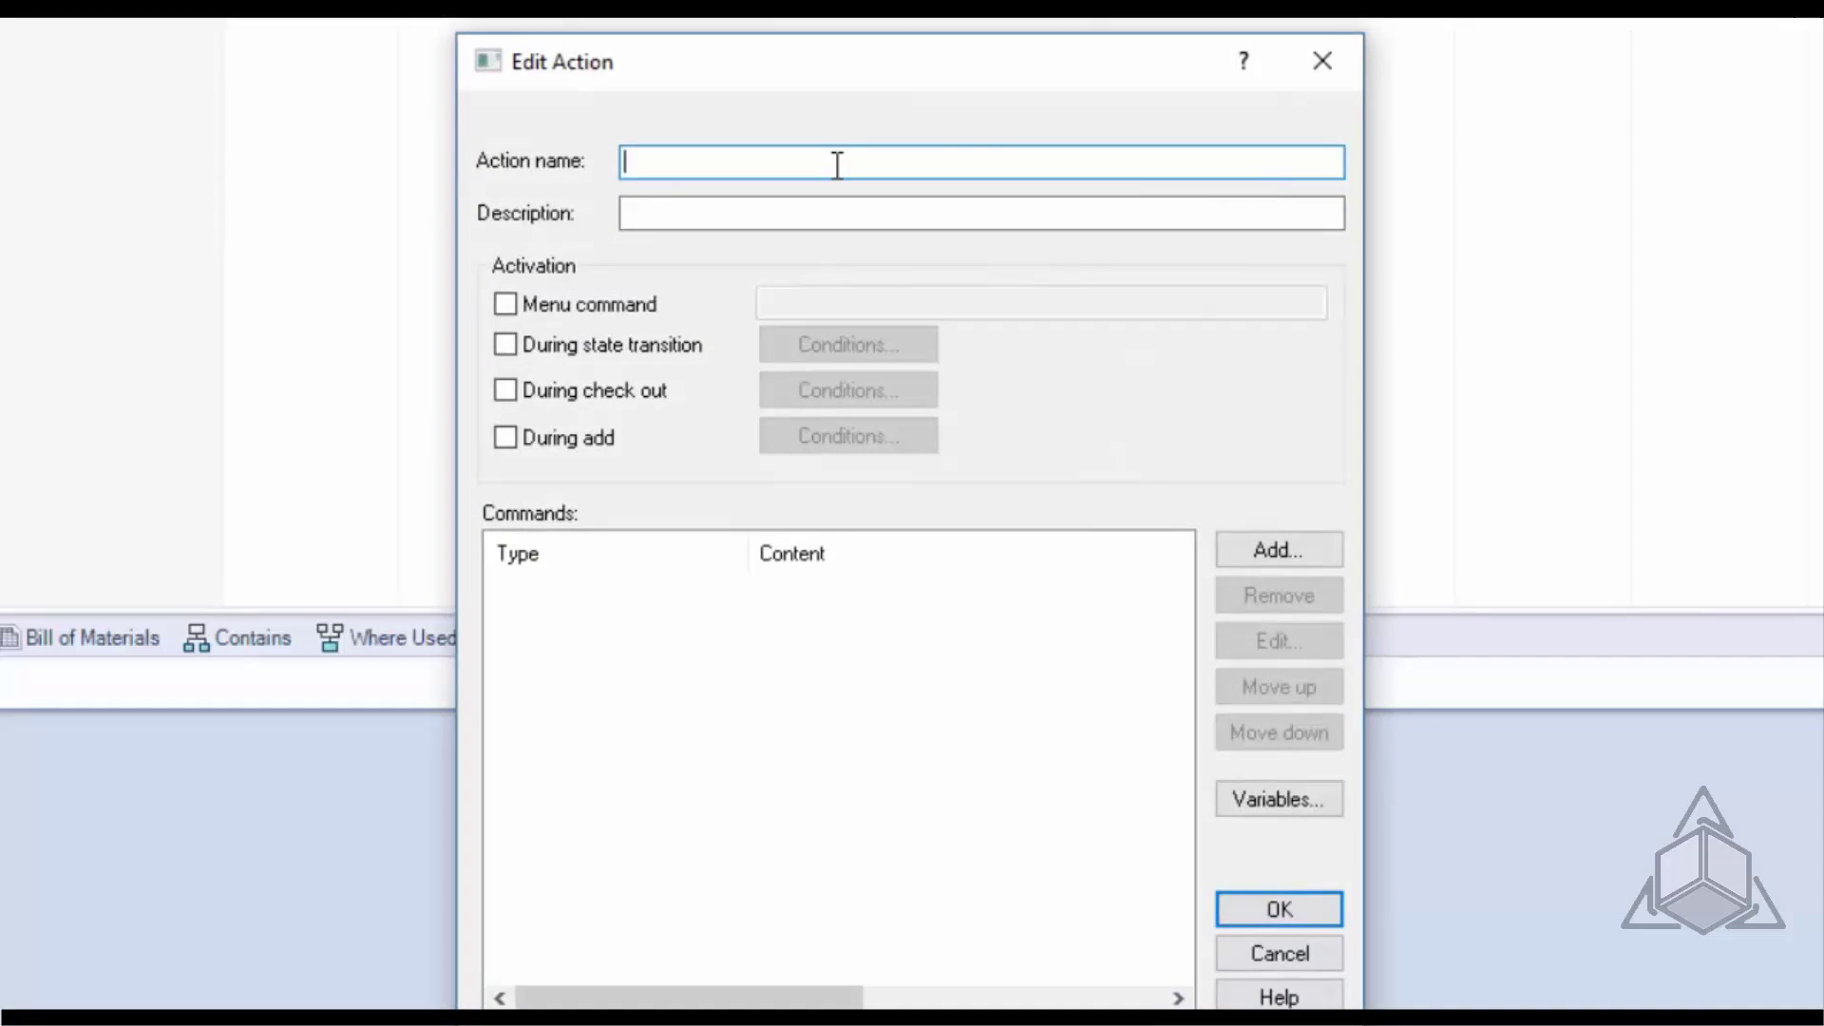
type("Update Des")
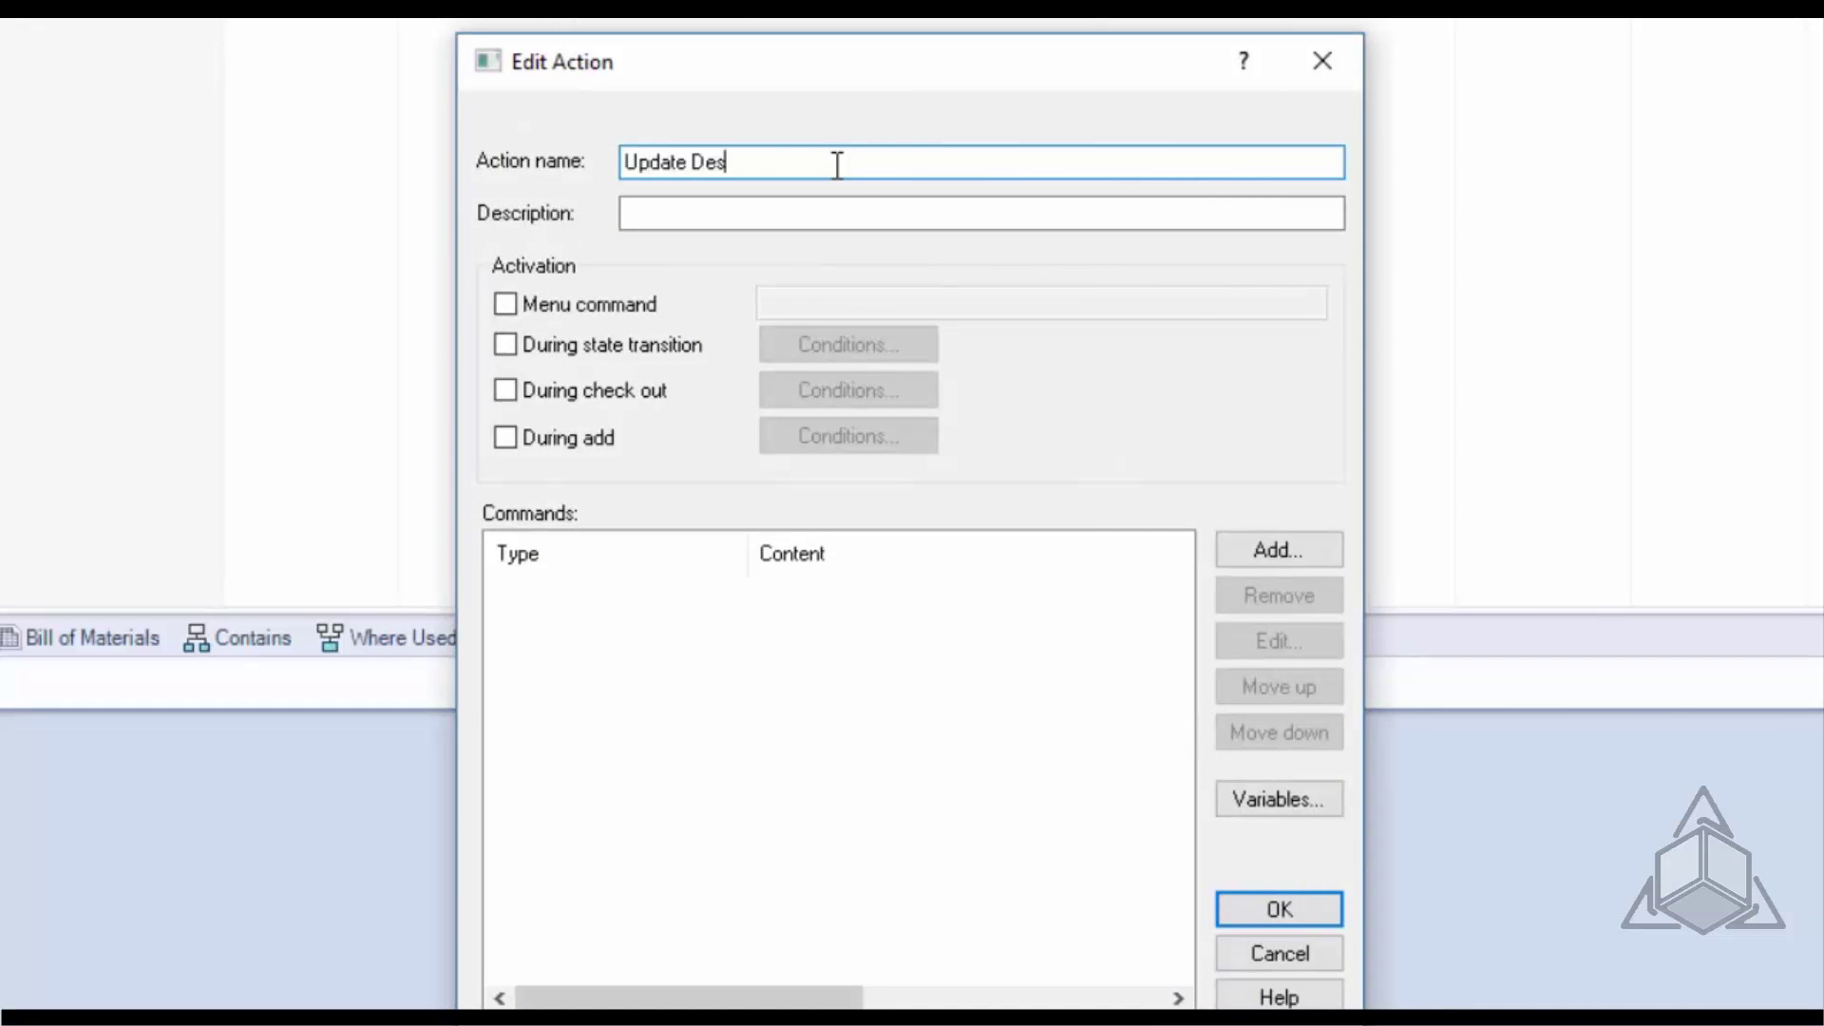
type("cription for all selected files")
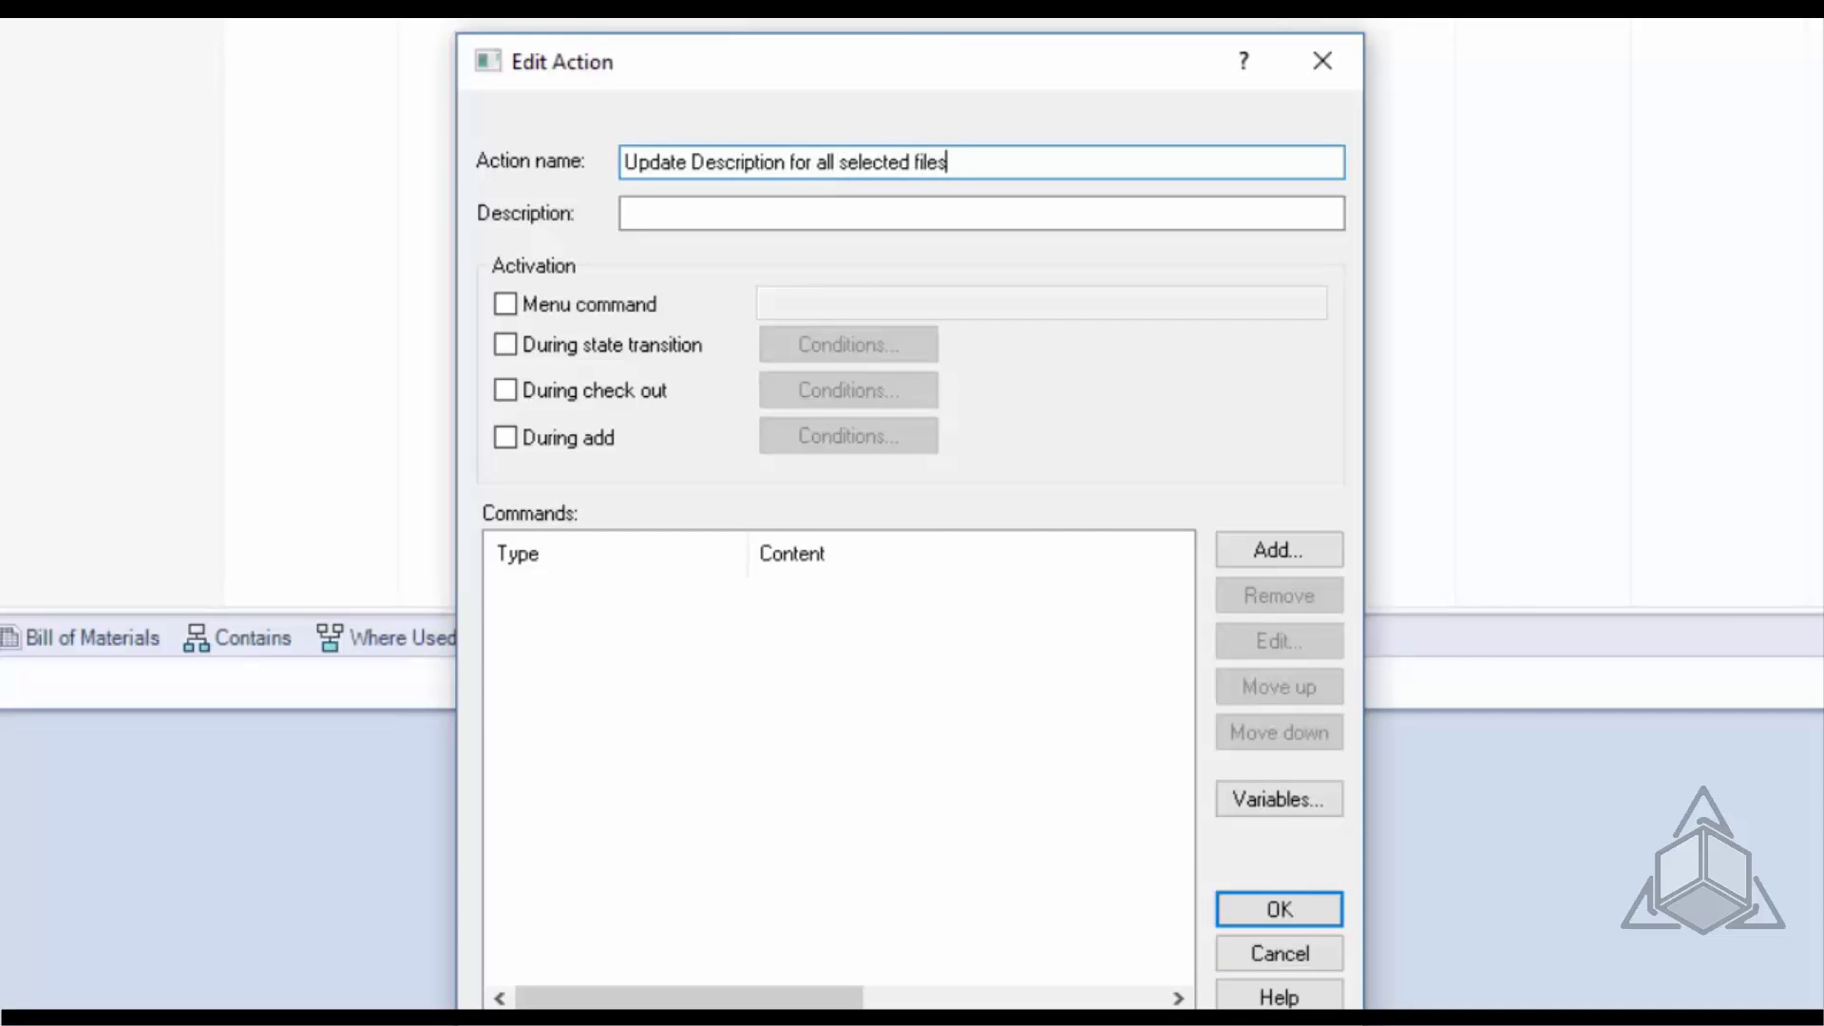
left_click(742, 216)
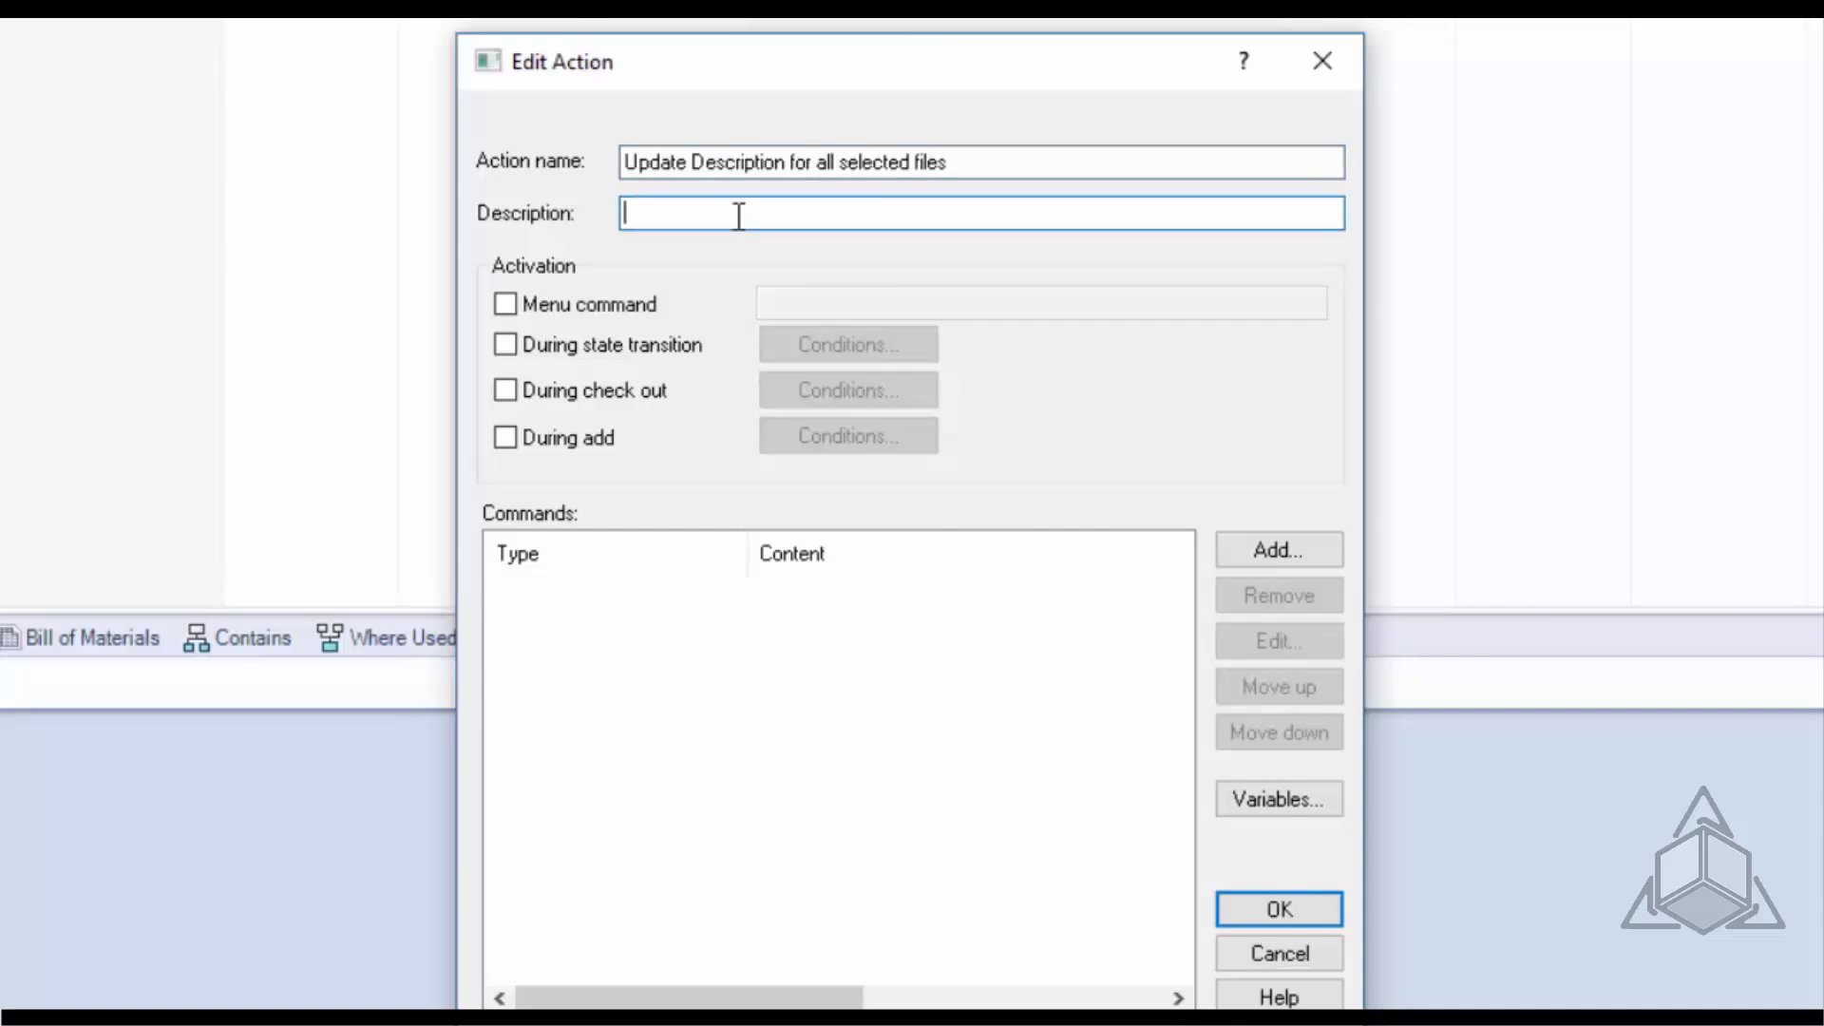
type("D")
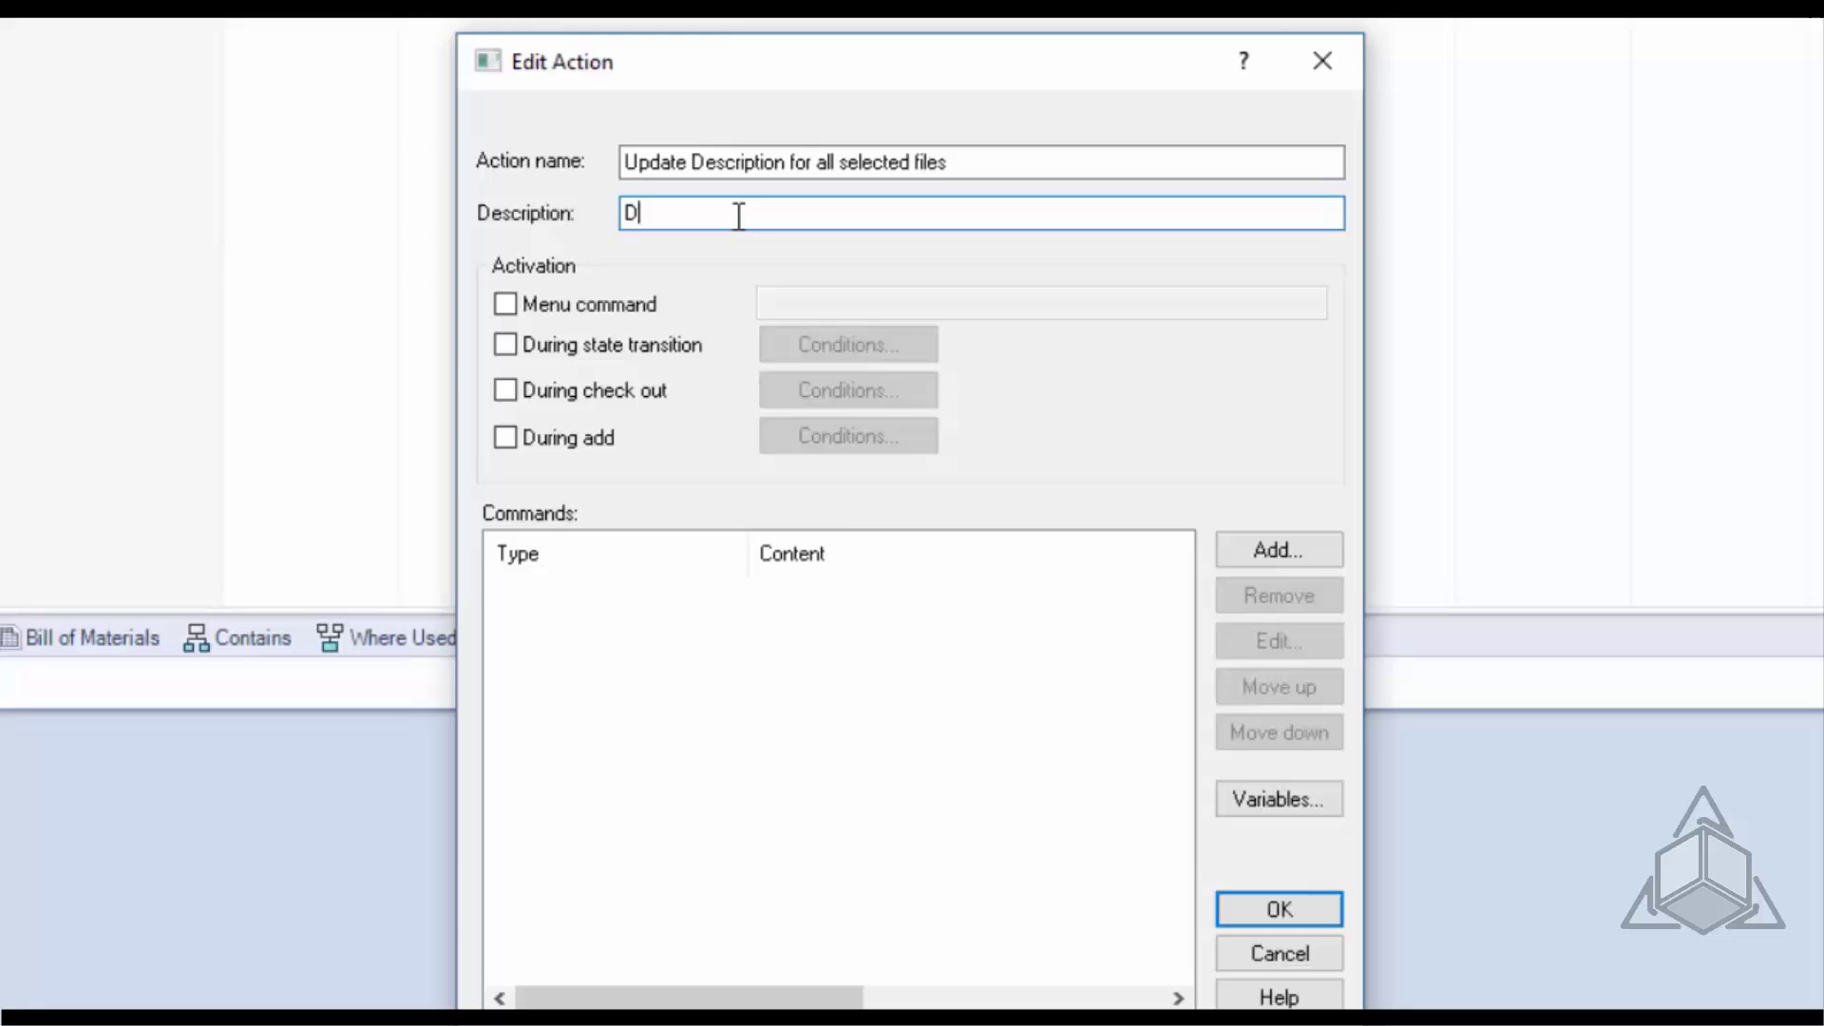
type("ispatch to update de")
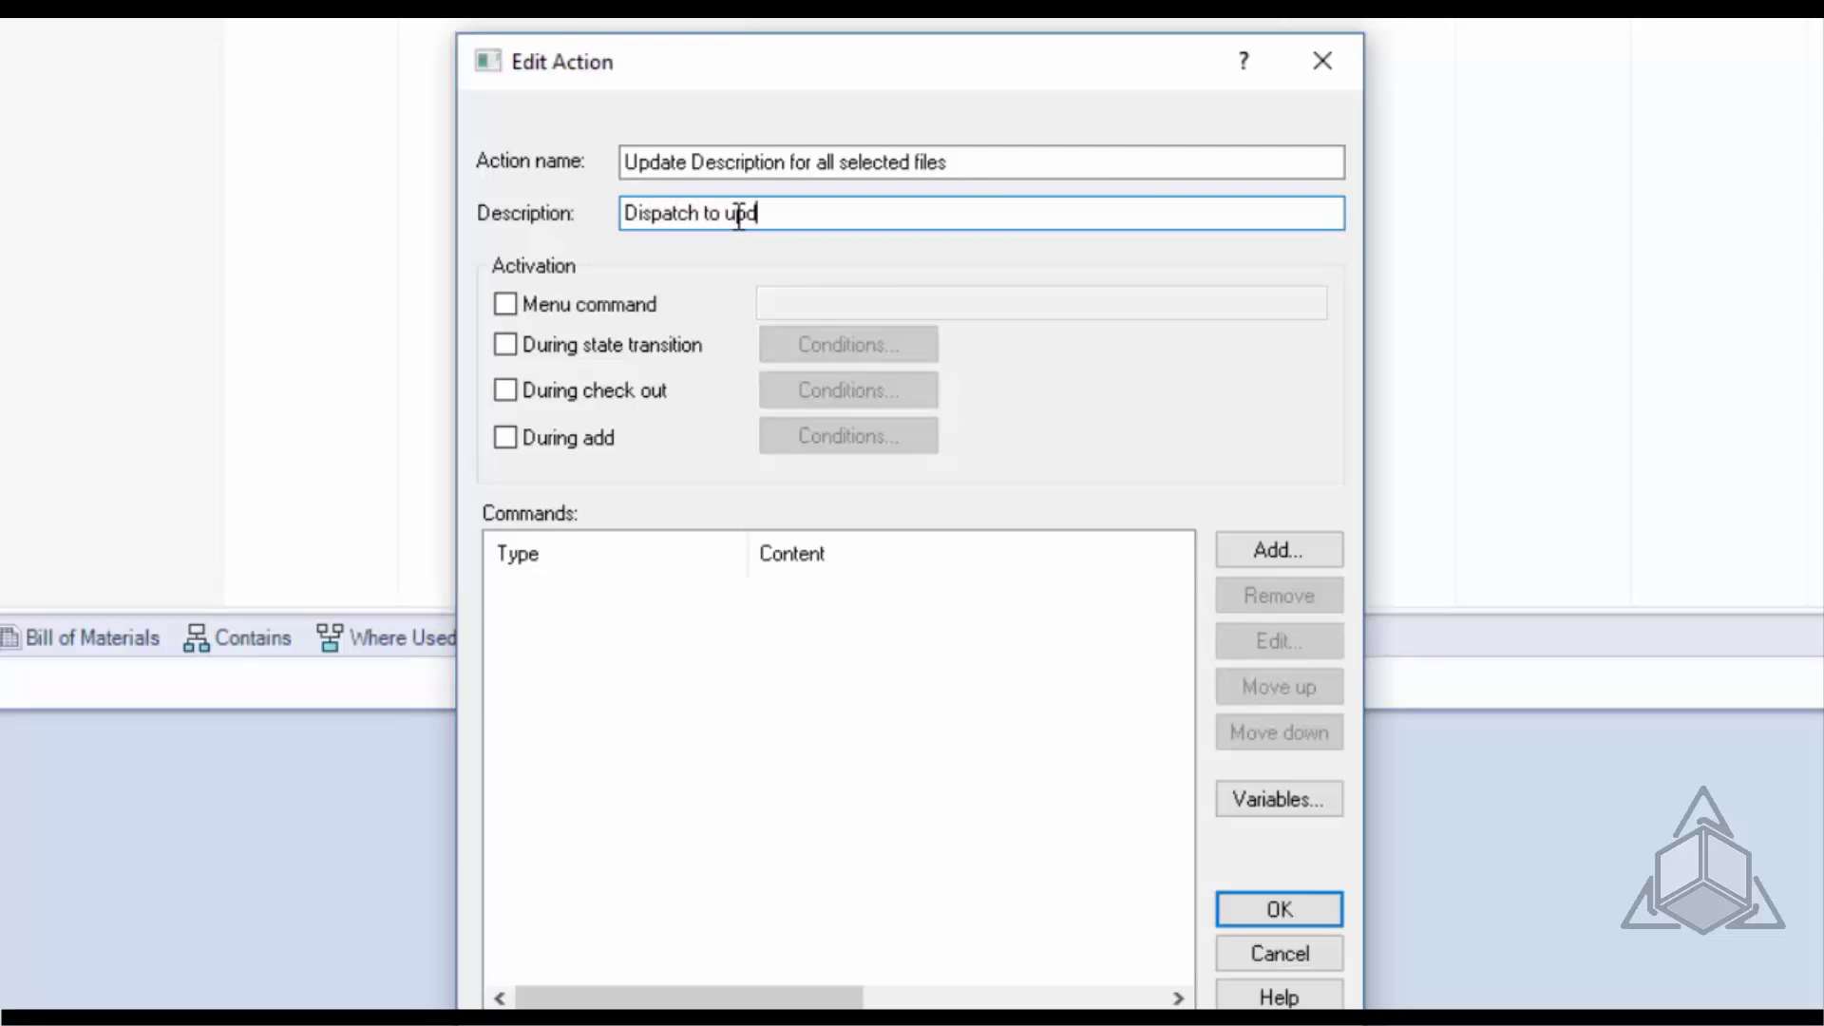
key("BackSpace")
key("BackSpace")
type("Description variable for a")
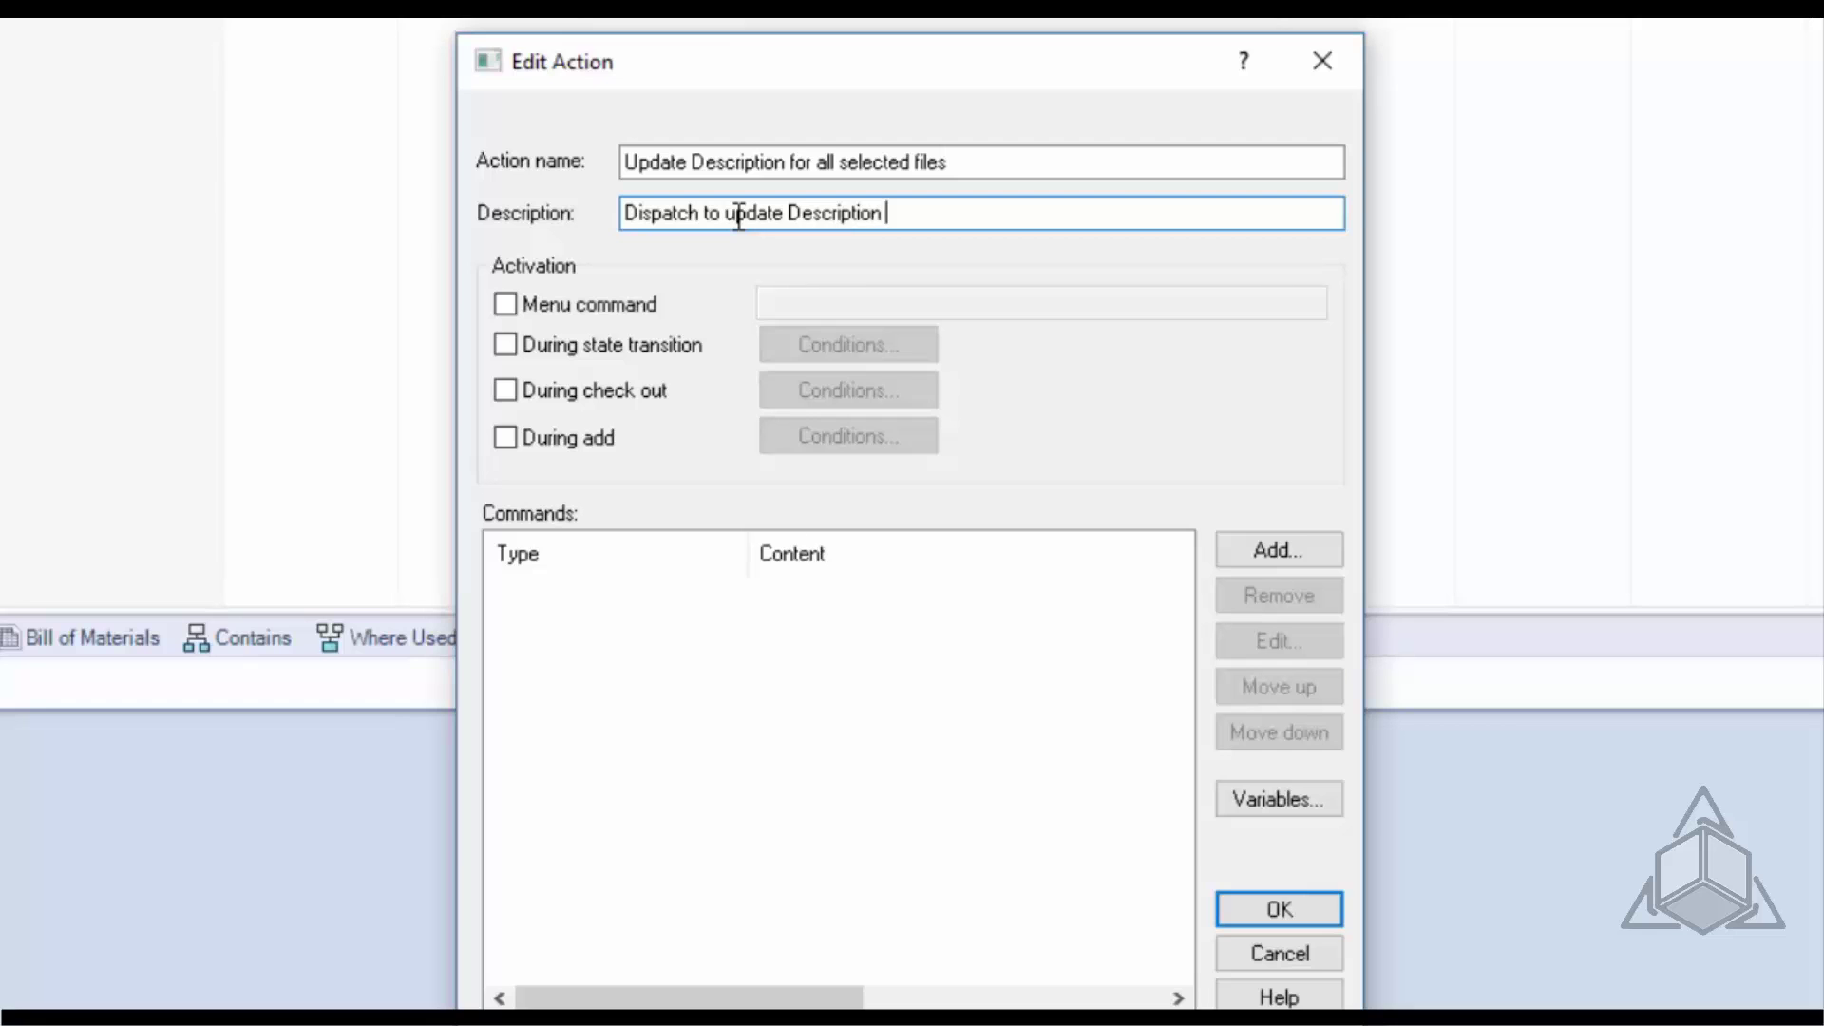
type("ll se")
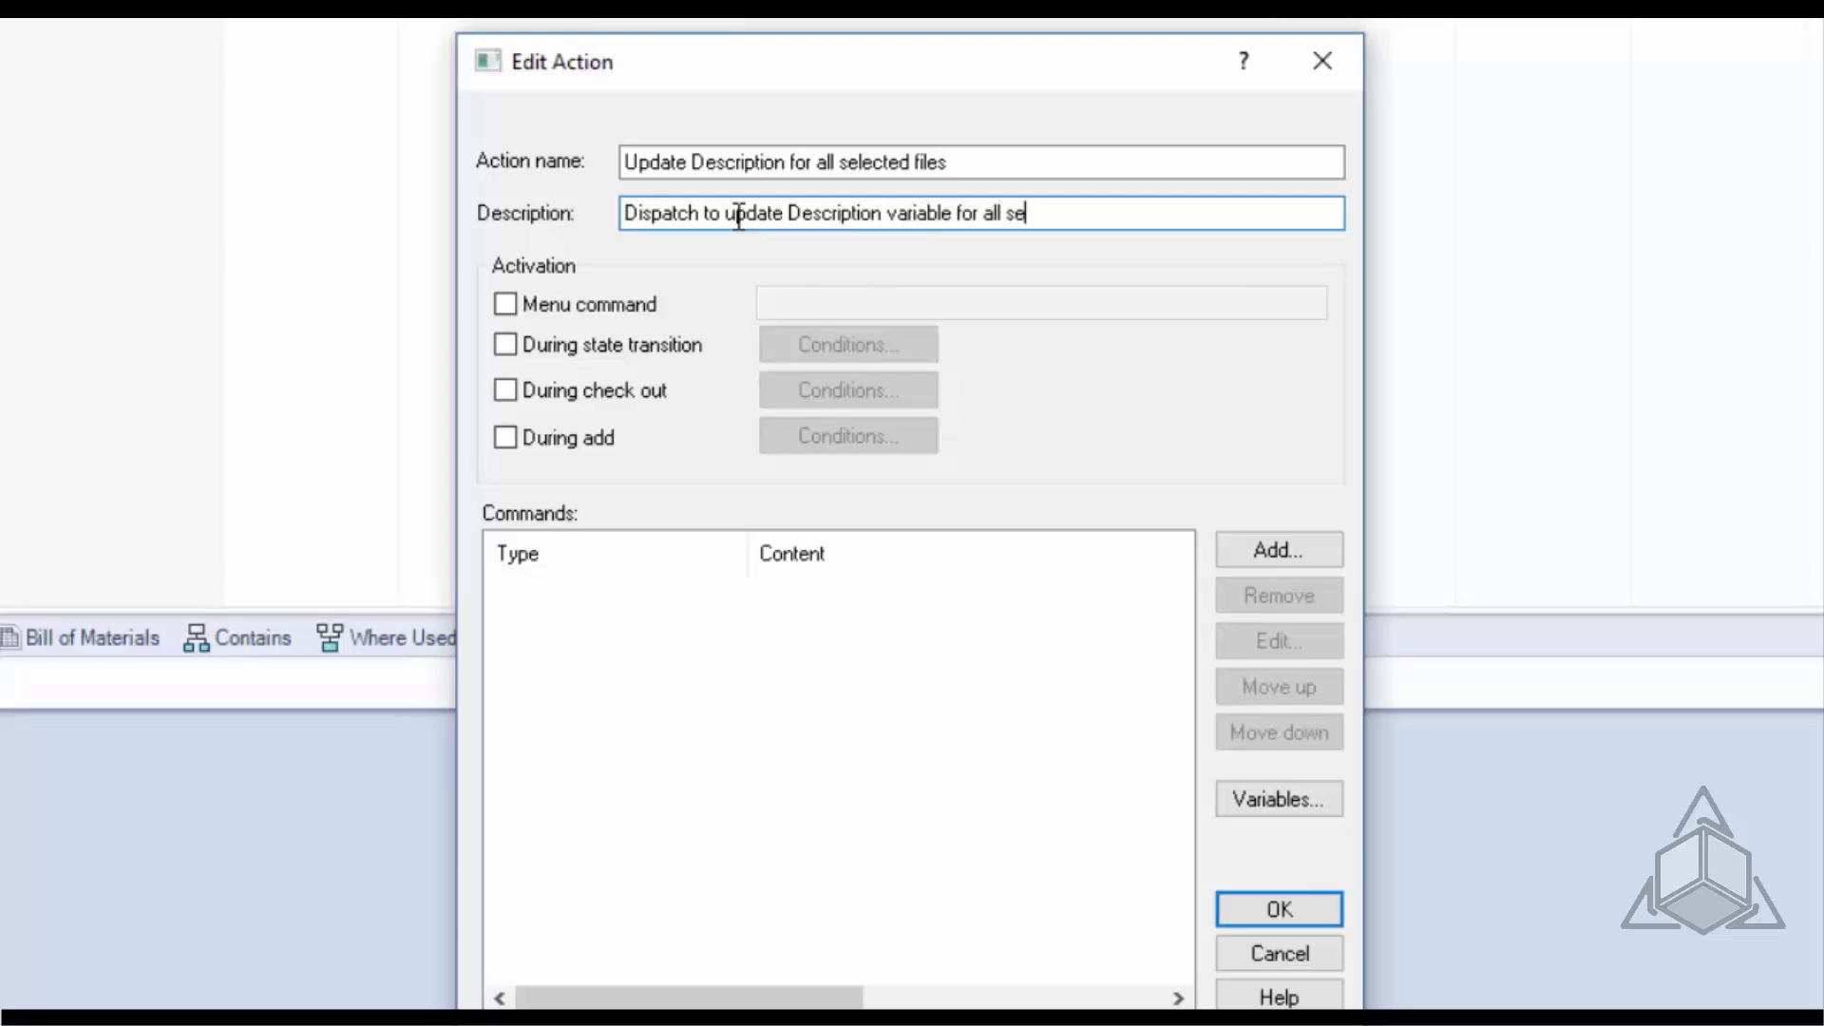
type("lected files.")
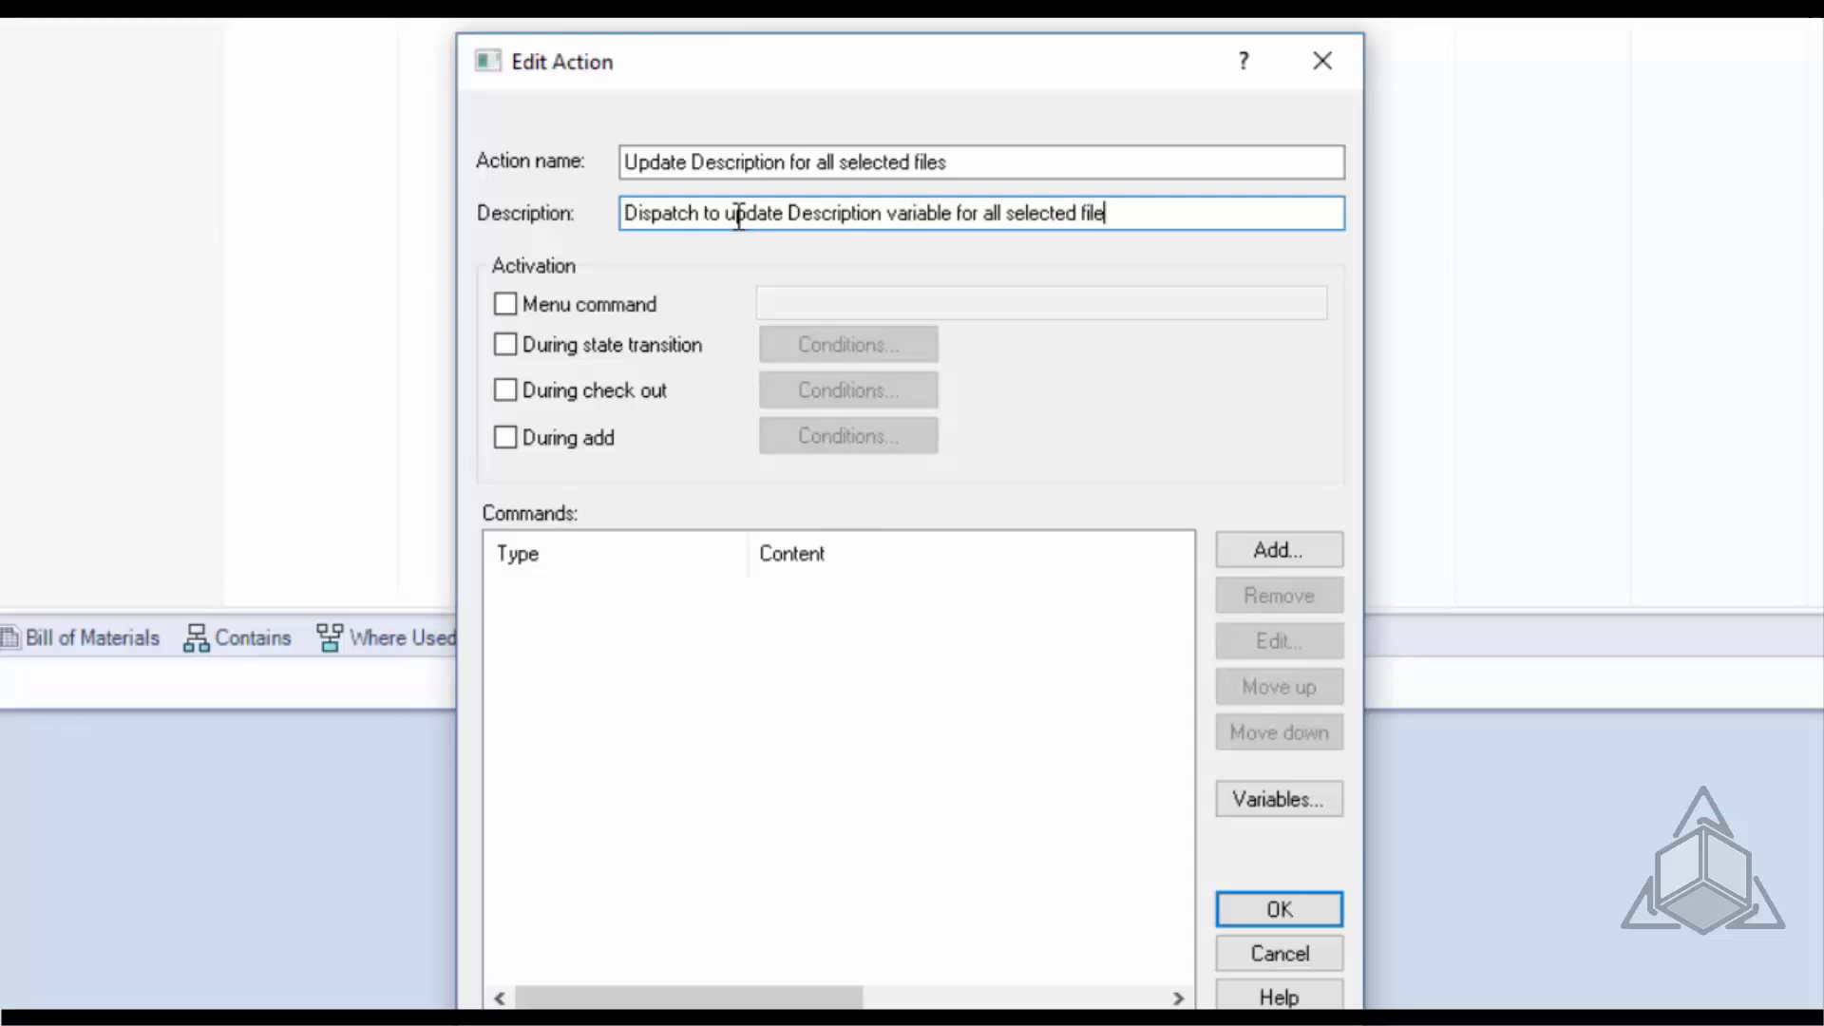
Step: Enable the action as a menu command at Dispatch\Update Description
left_click(538, 303)
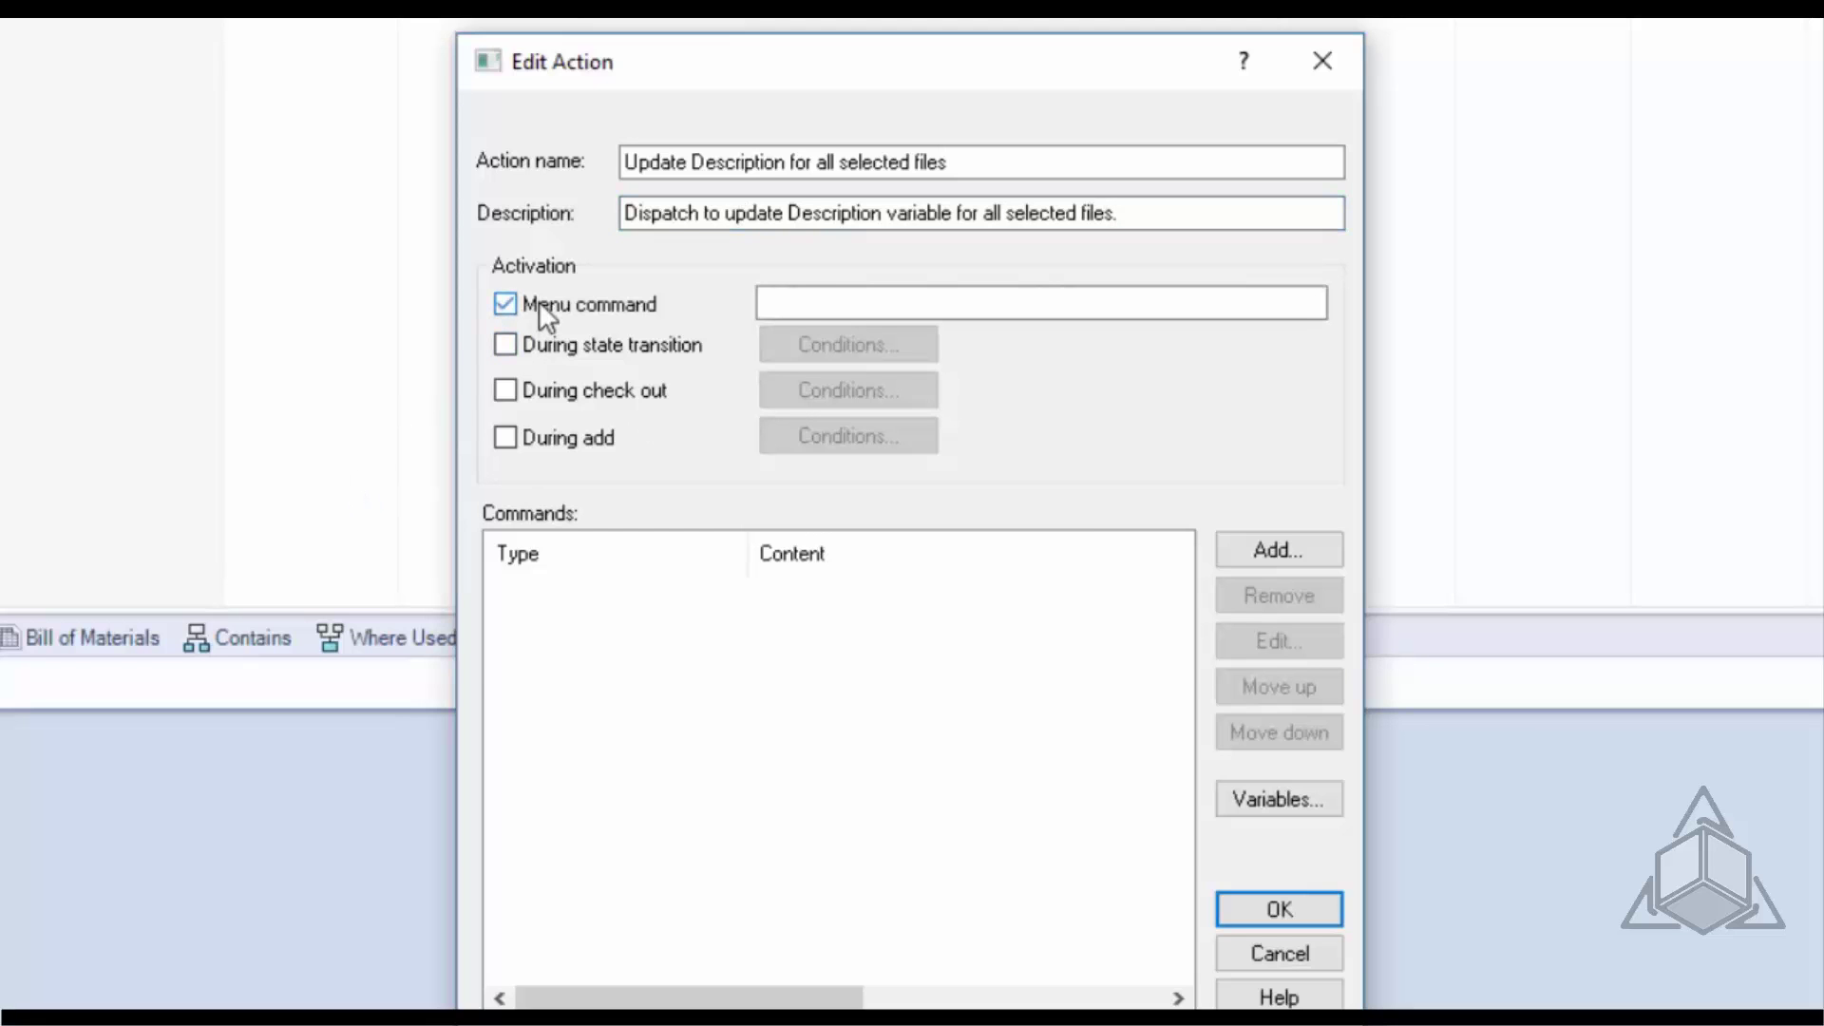
left_click(823, 321)
type("D")
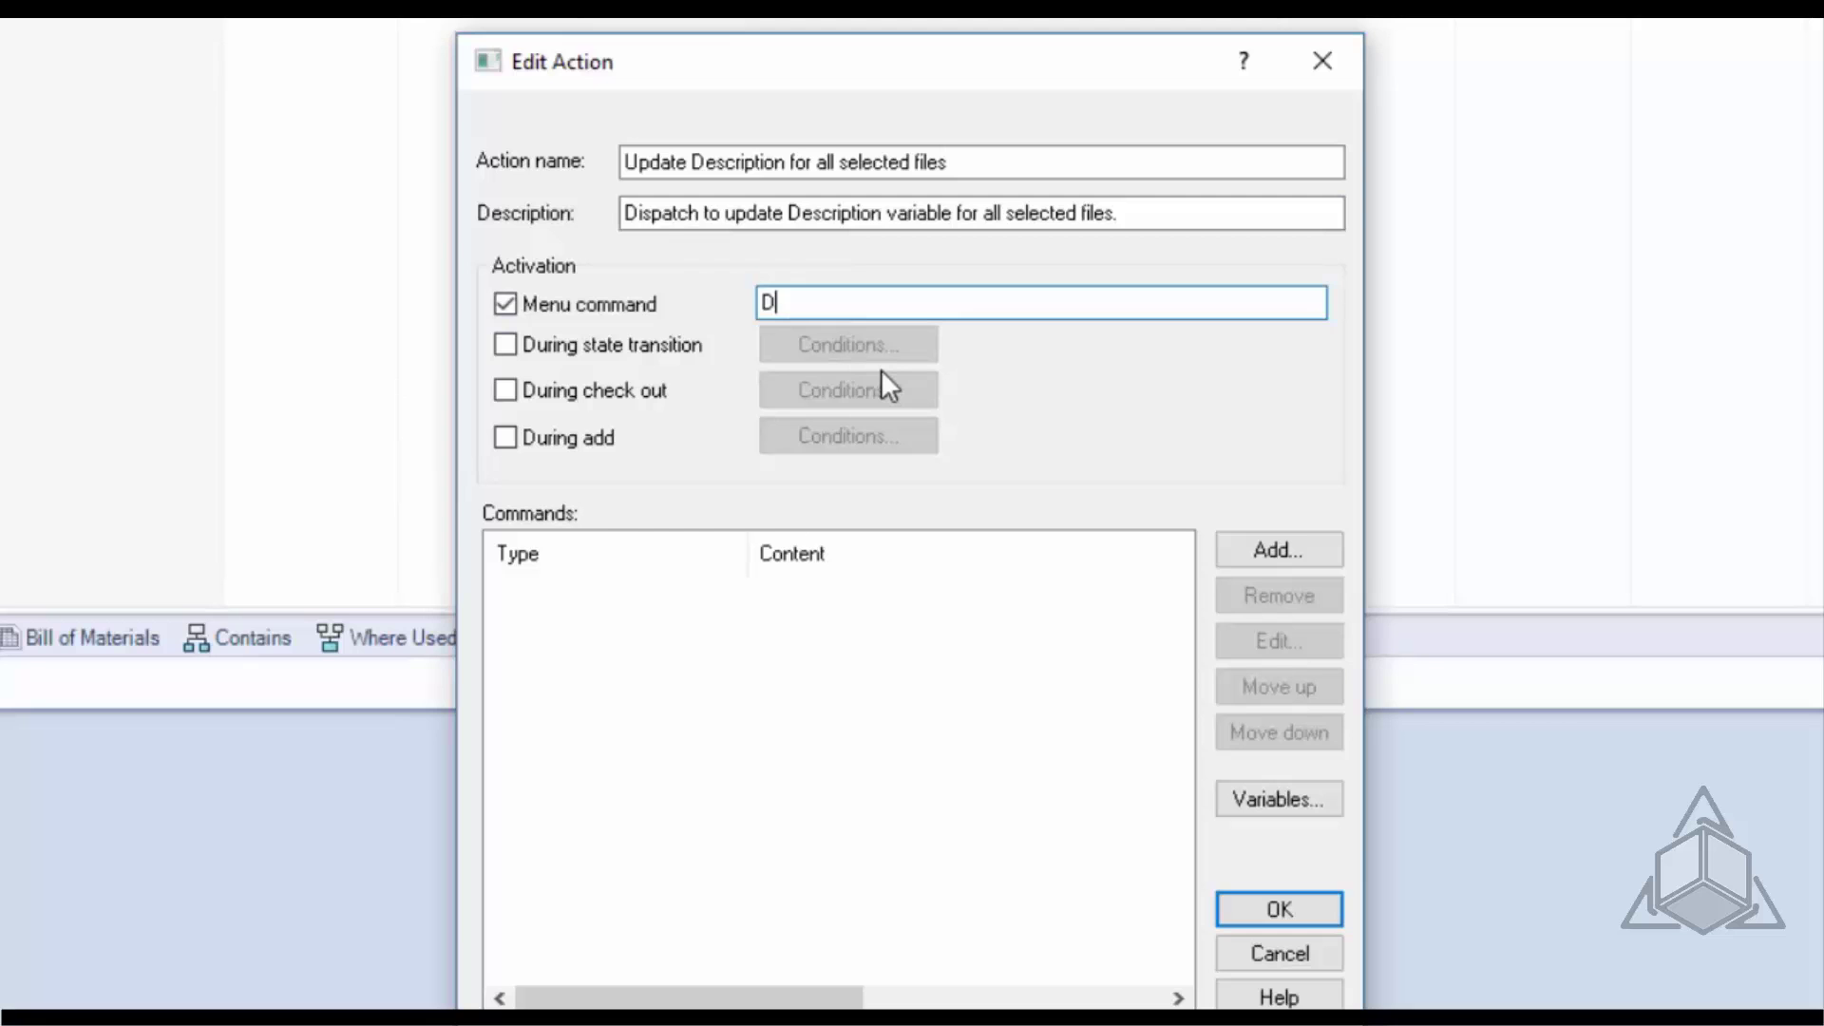
type("ispatch\\")
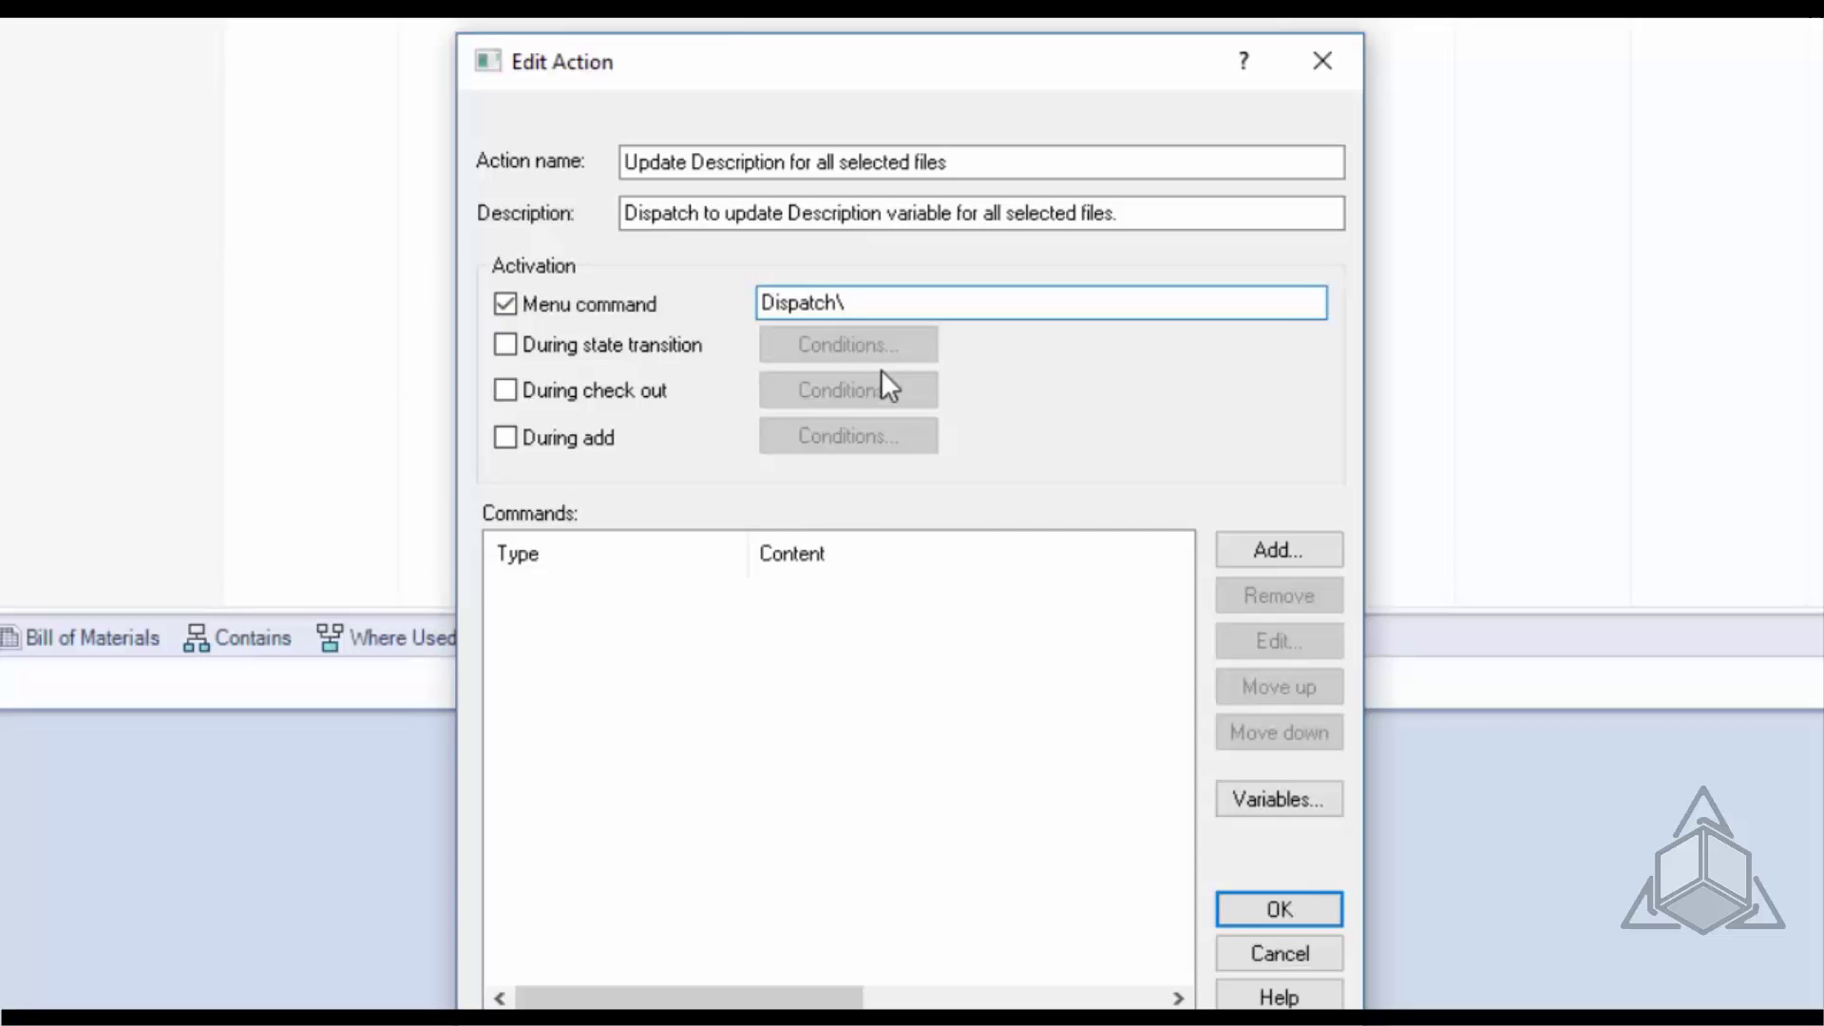
type("Update")
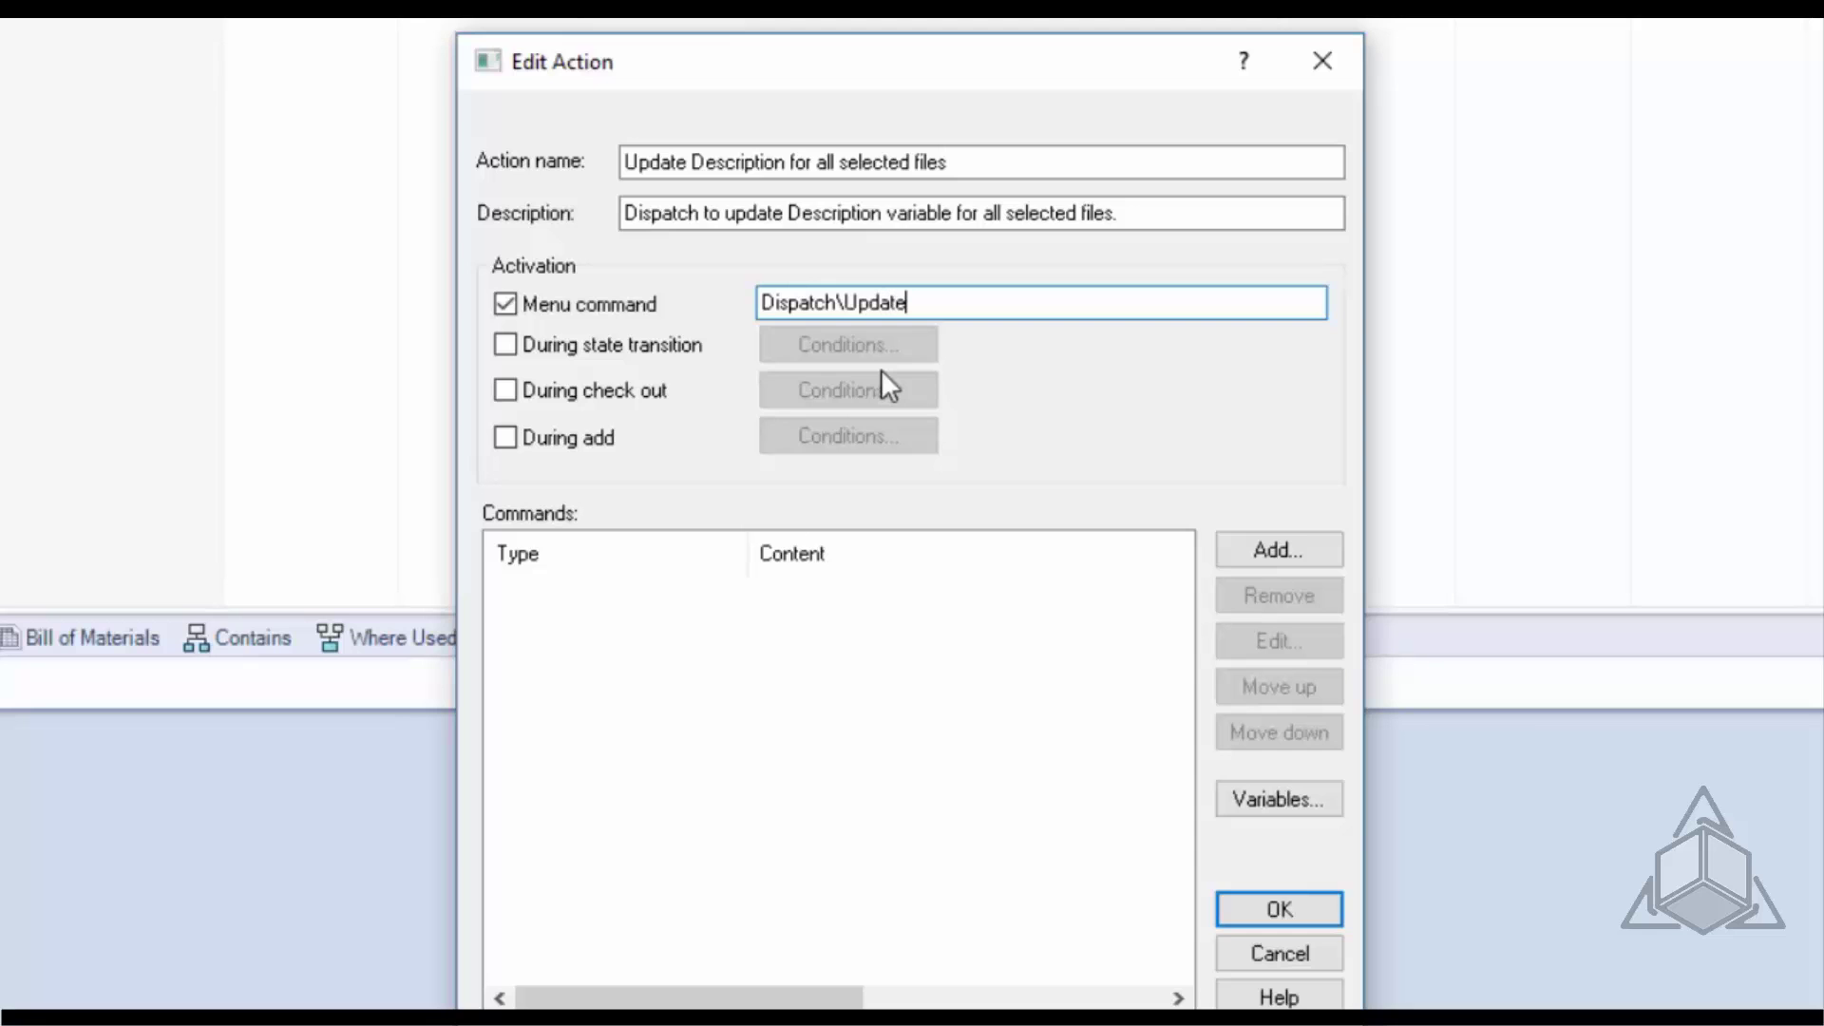
type(" Description")
Step: Define one default variable, 'New variable', a Static string valued 'New value', after a trial add-remove
left_click(1288, 801)
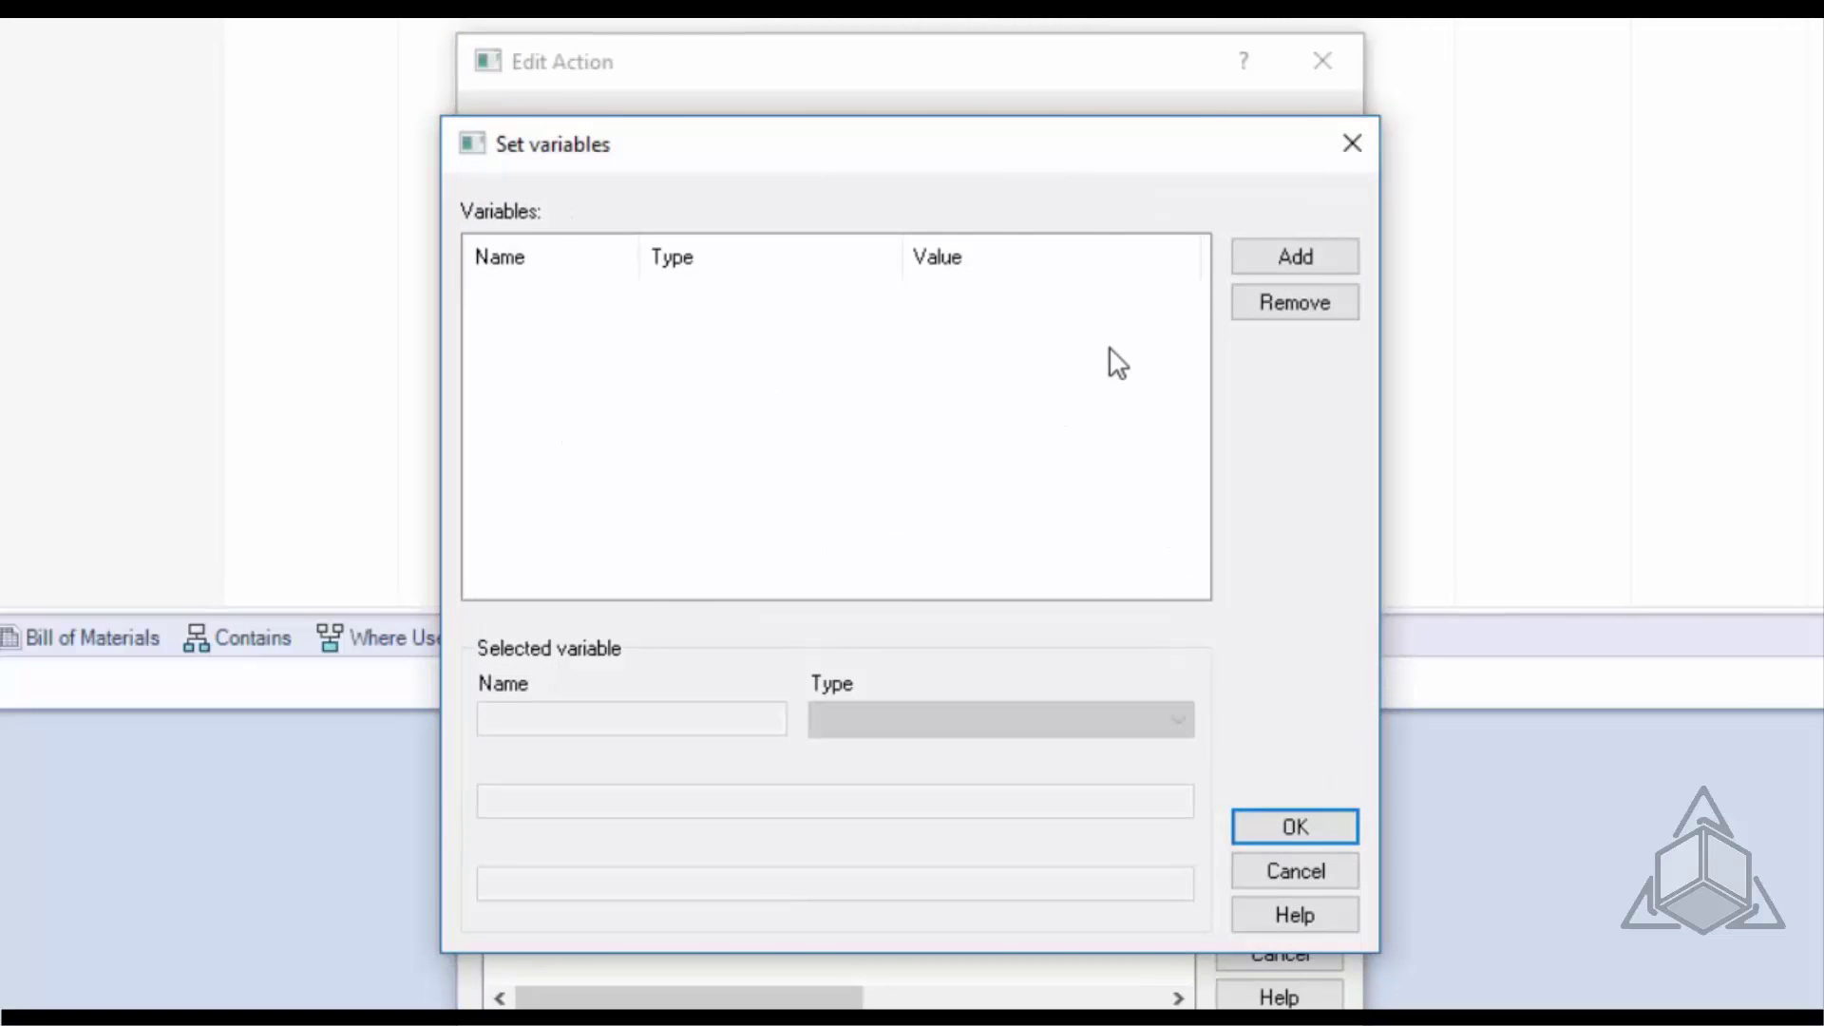
left_click(1267, 263)
left_click(1077, 297)
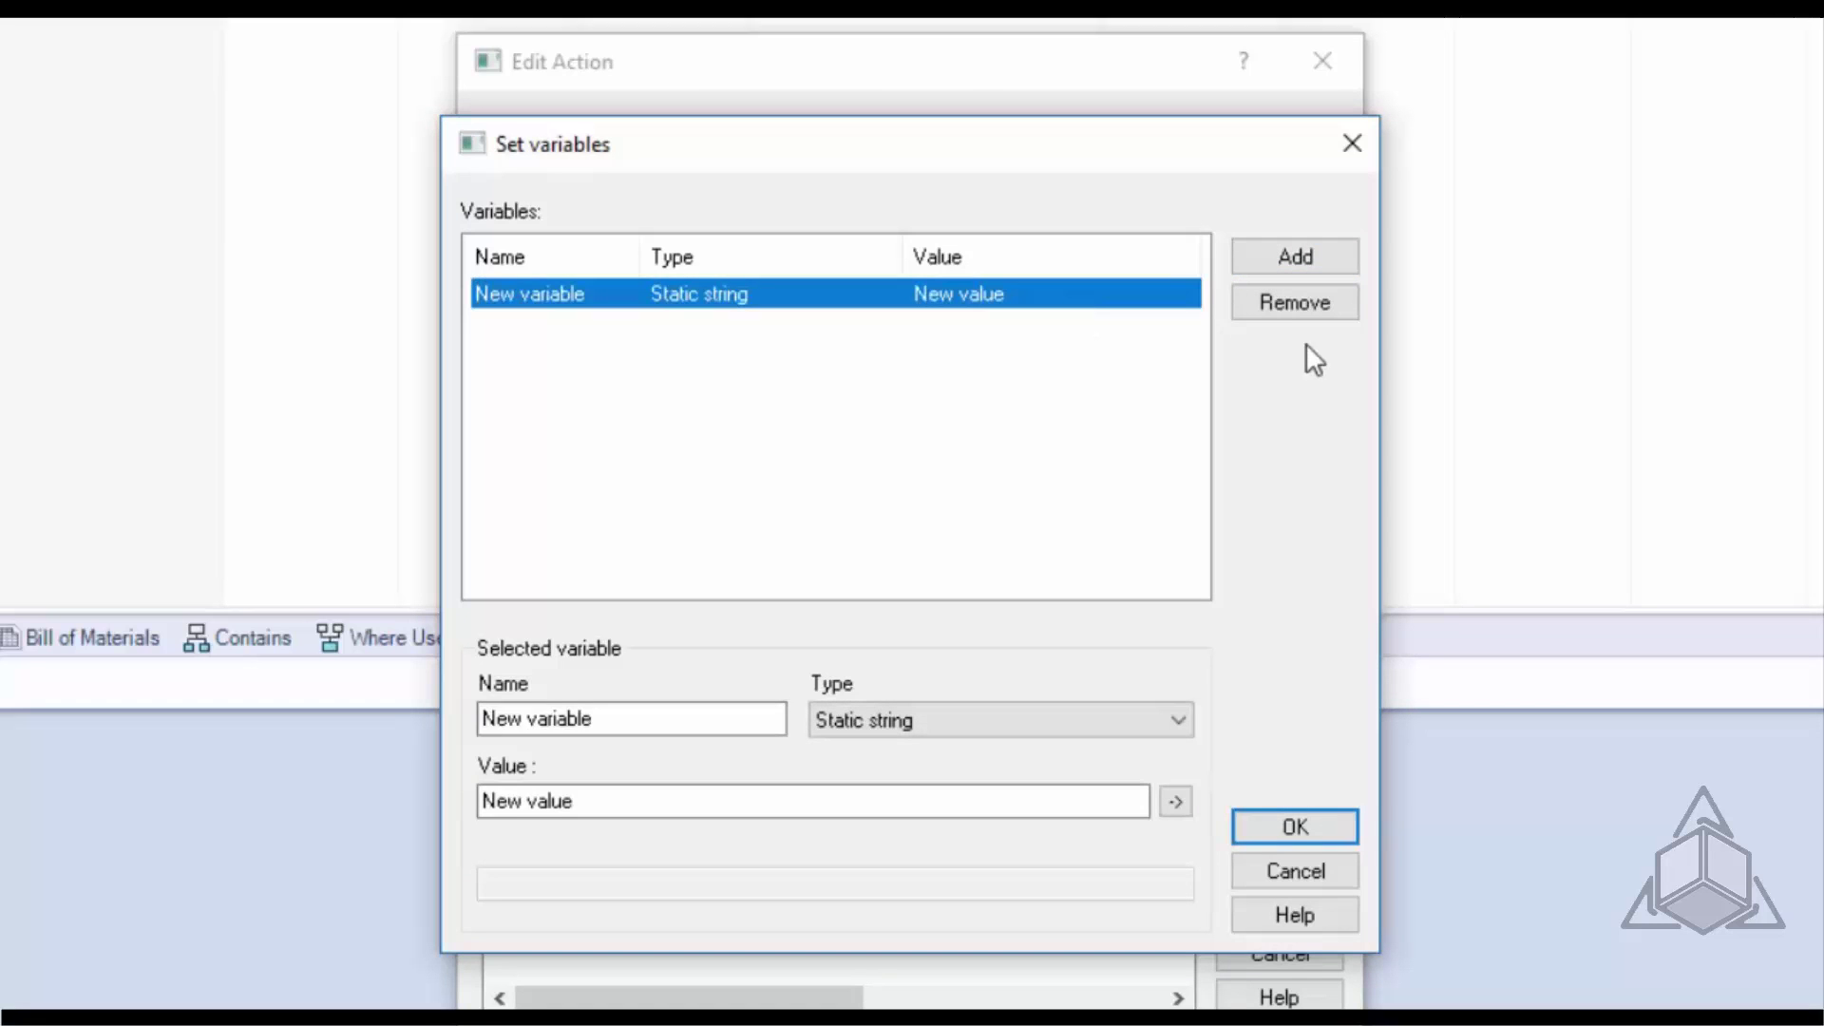
left_click(1314, 310)
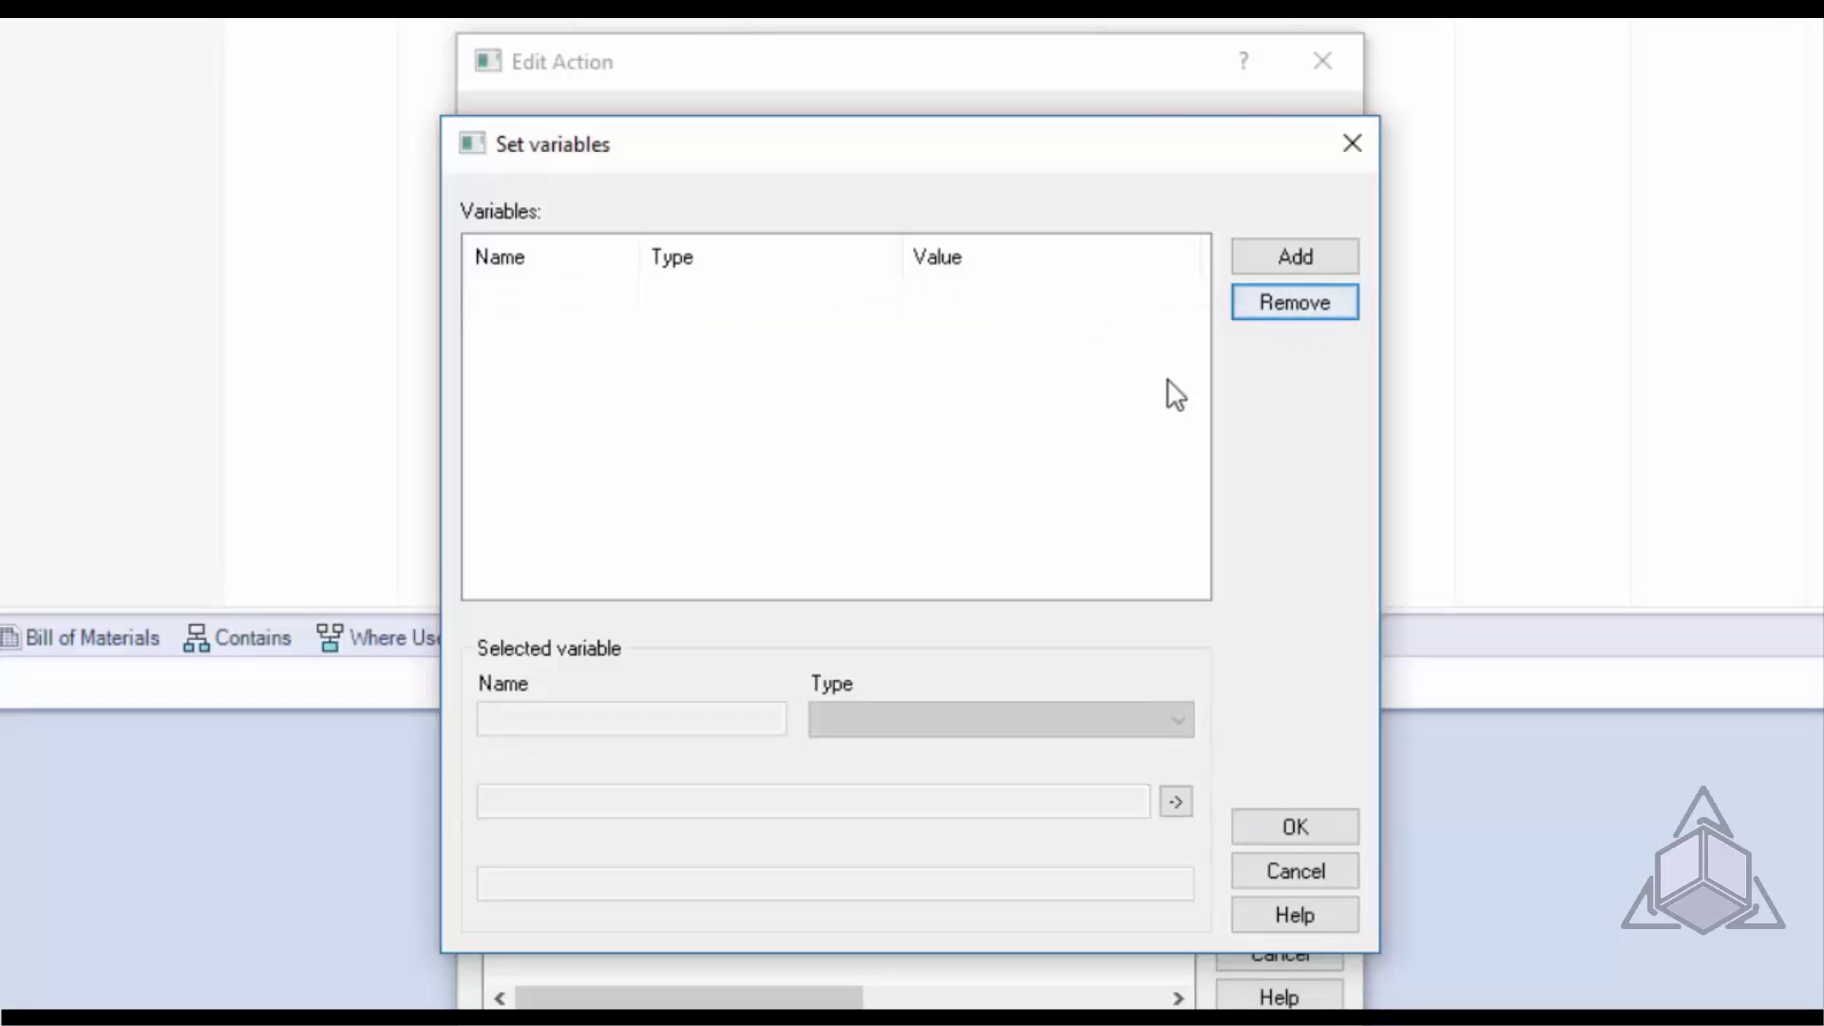
left_click(1246, 260)
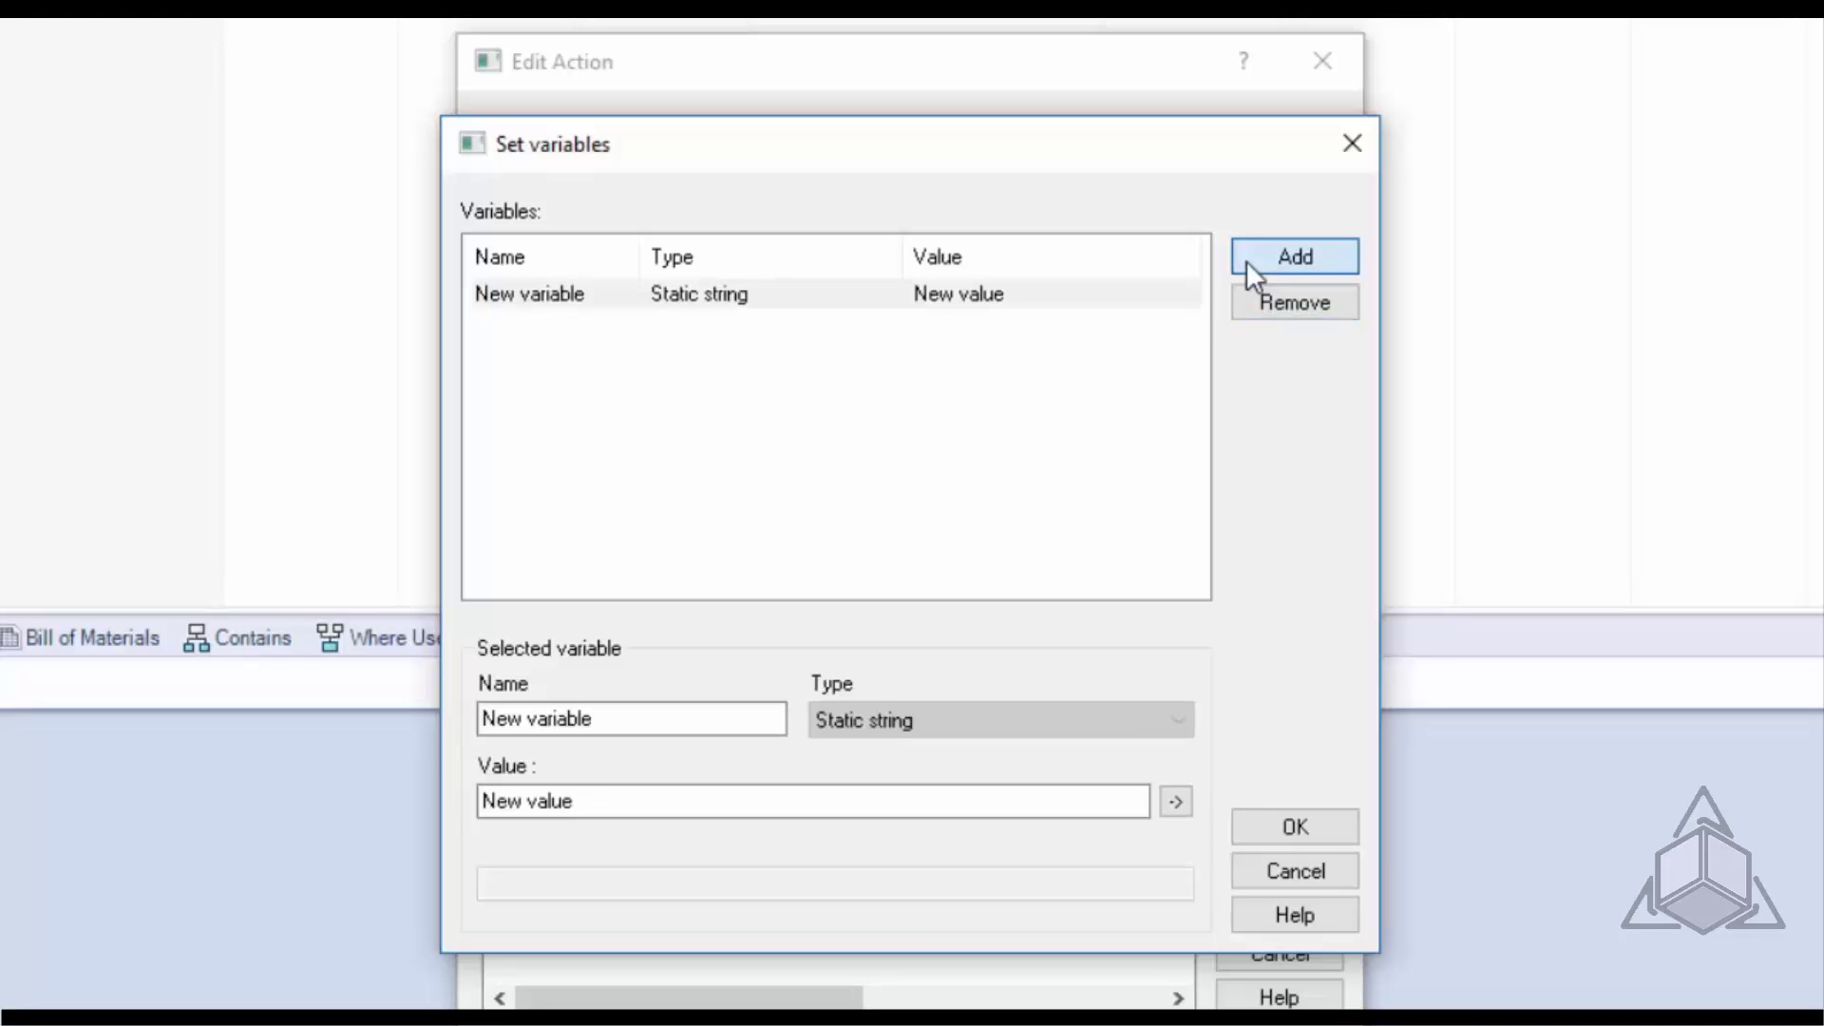
left_click(1021, 723)
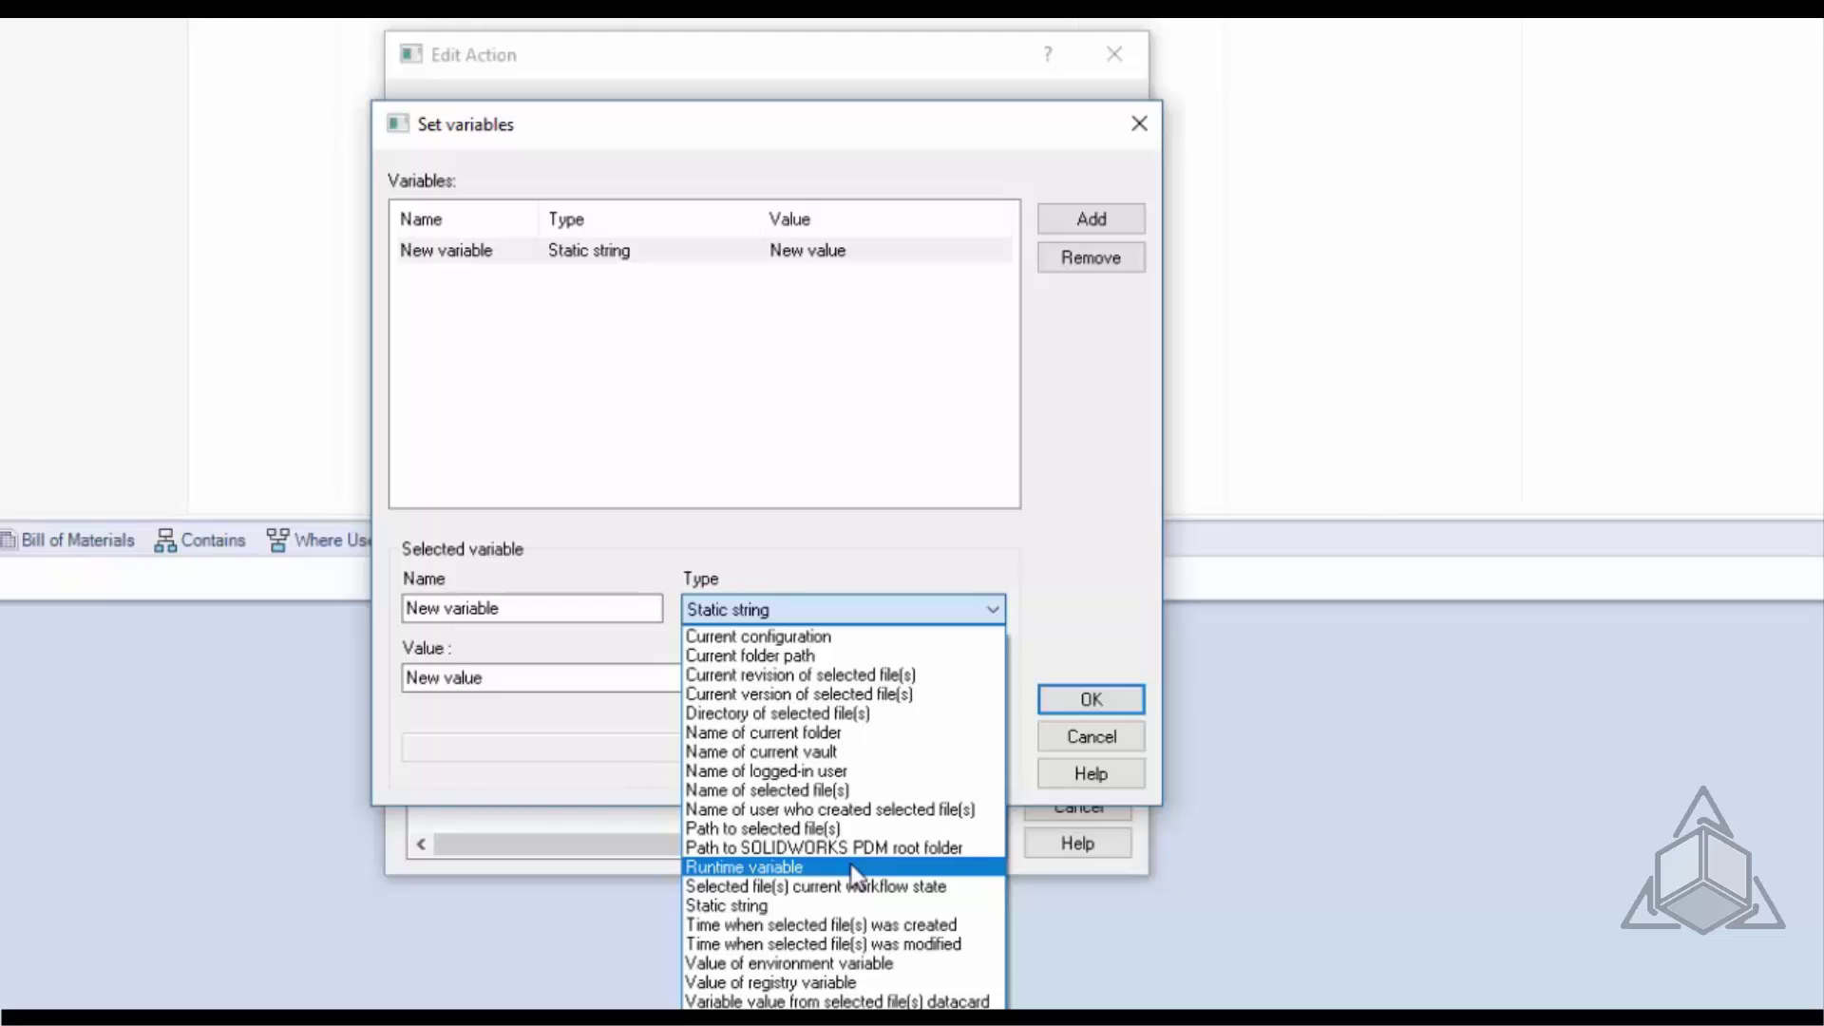
Step: Keep New variable as Static string, enter 'text' as its value, and browse insertable variables
left_click(844, 907)
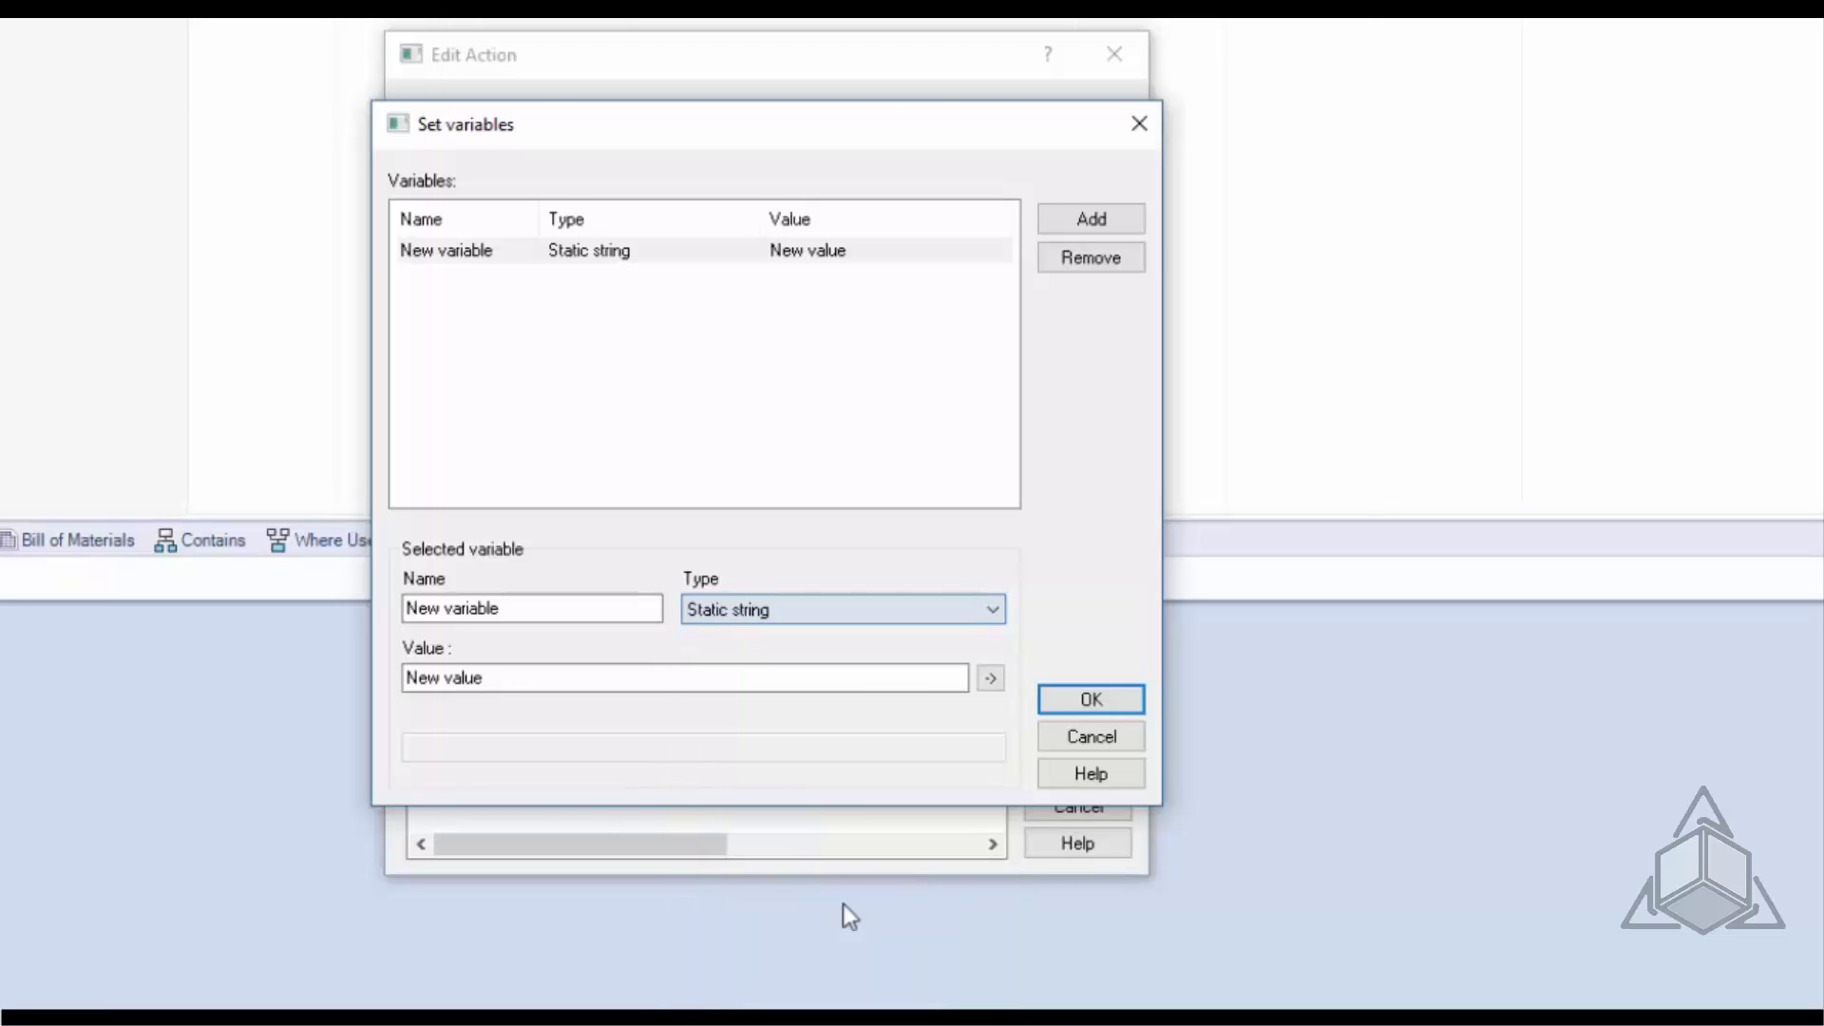
left_click_drag(960, 680, 350, 720)
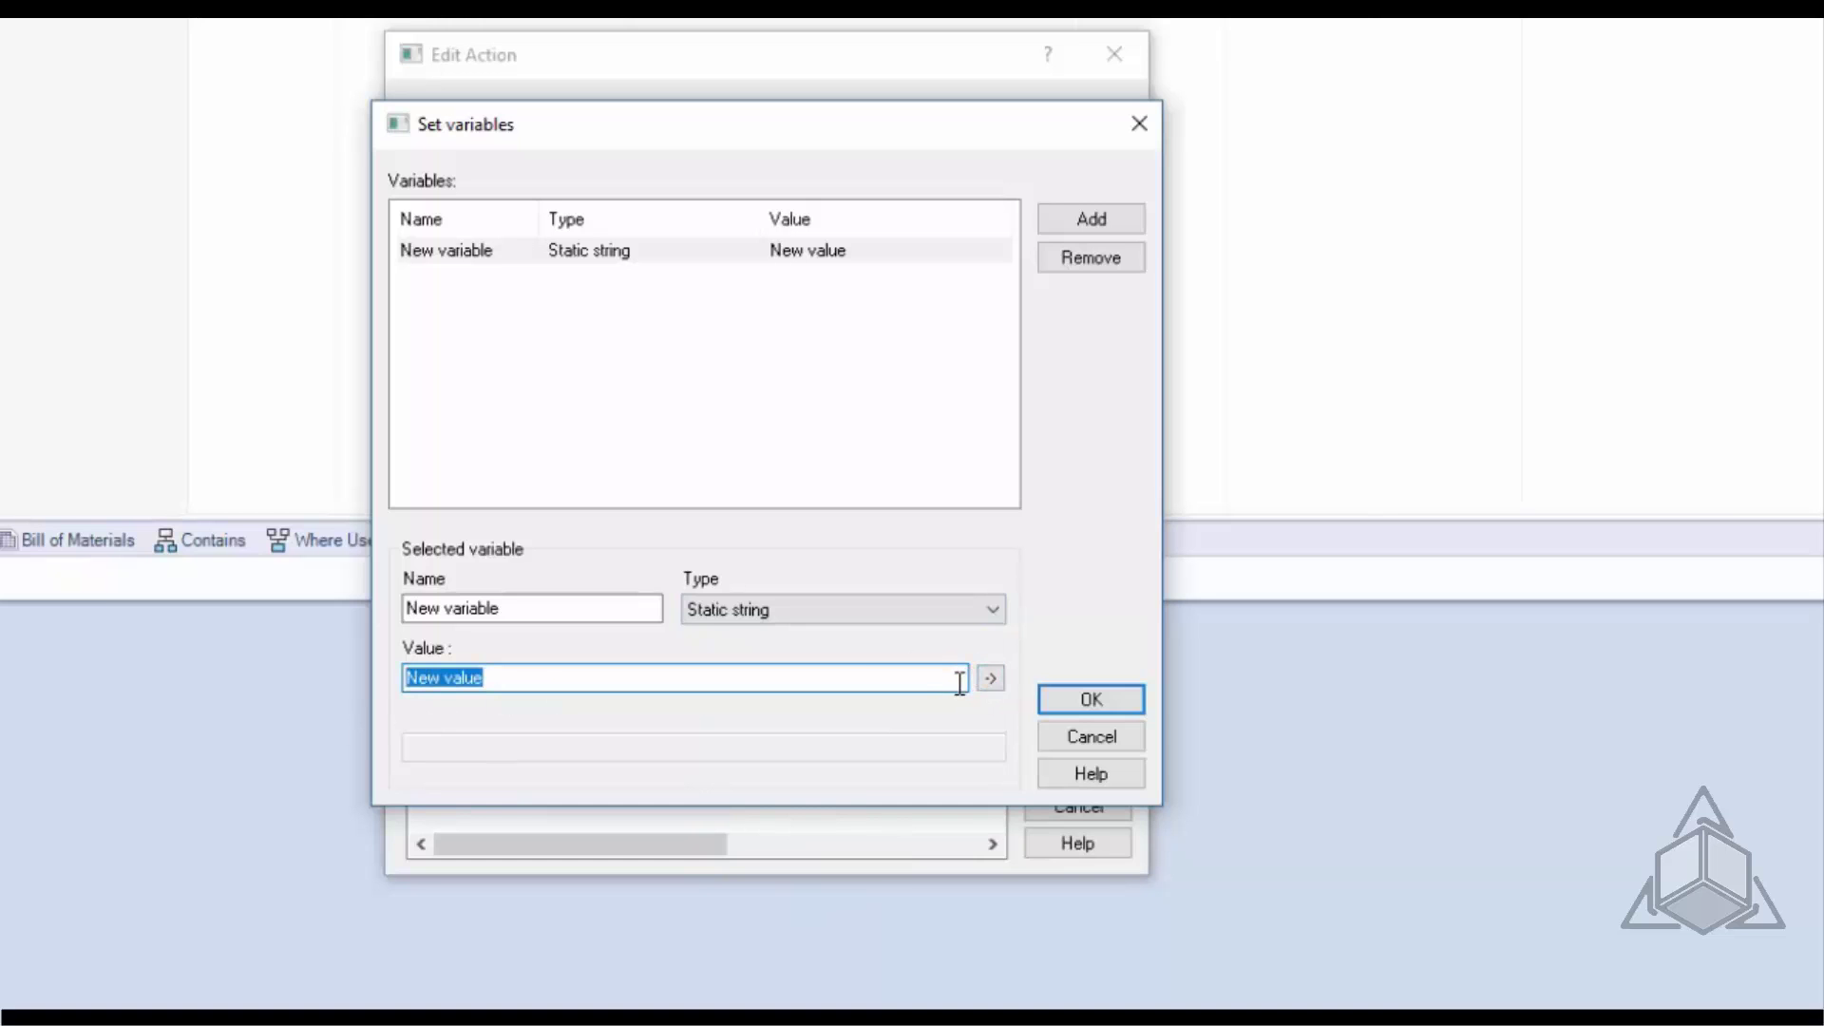
type("text")
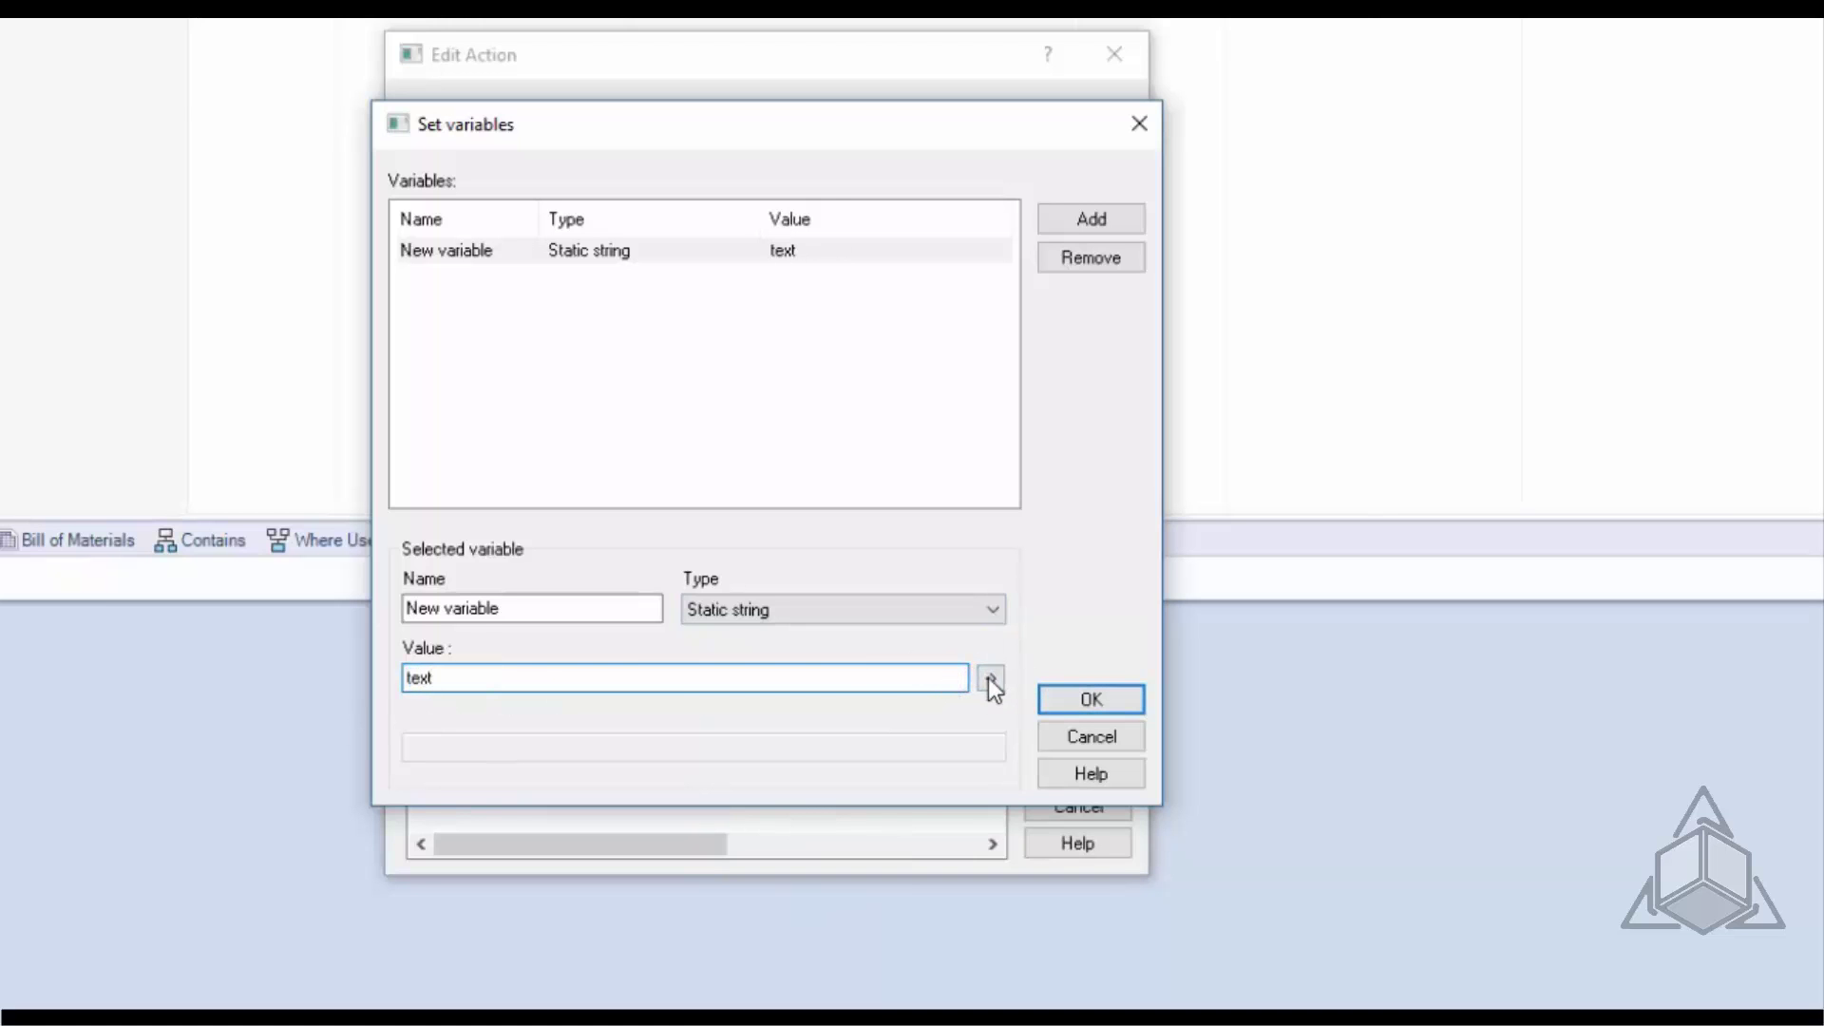
left_click_drag(949, 678, 414, 657)
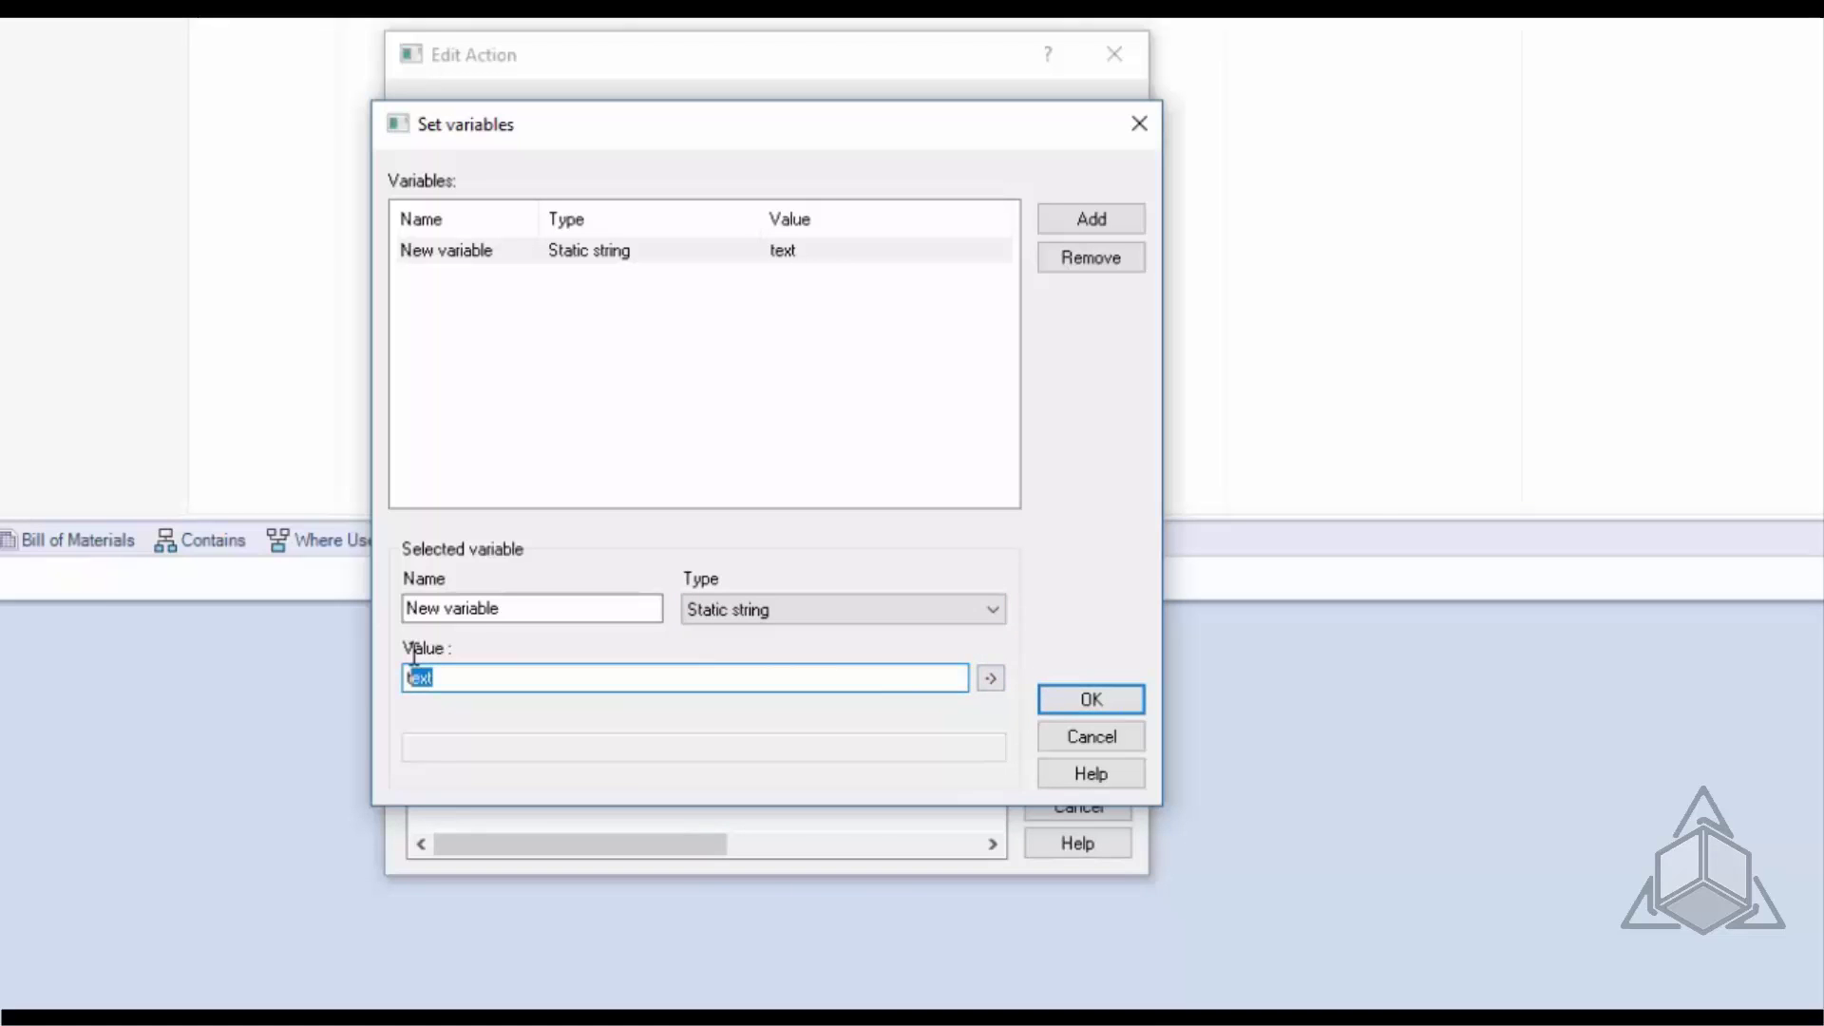
left_click(990, 679)
mouse_move(1220, 683)
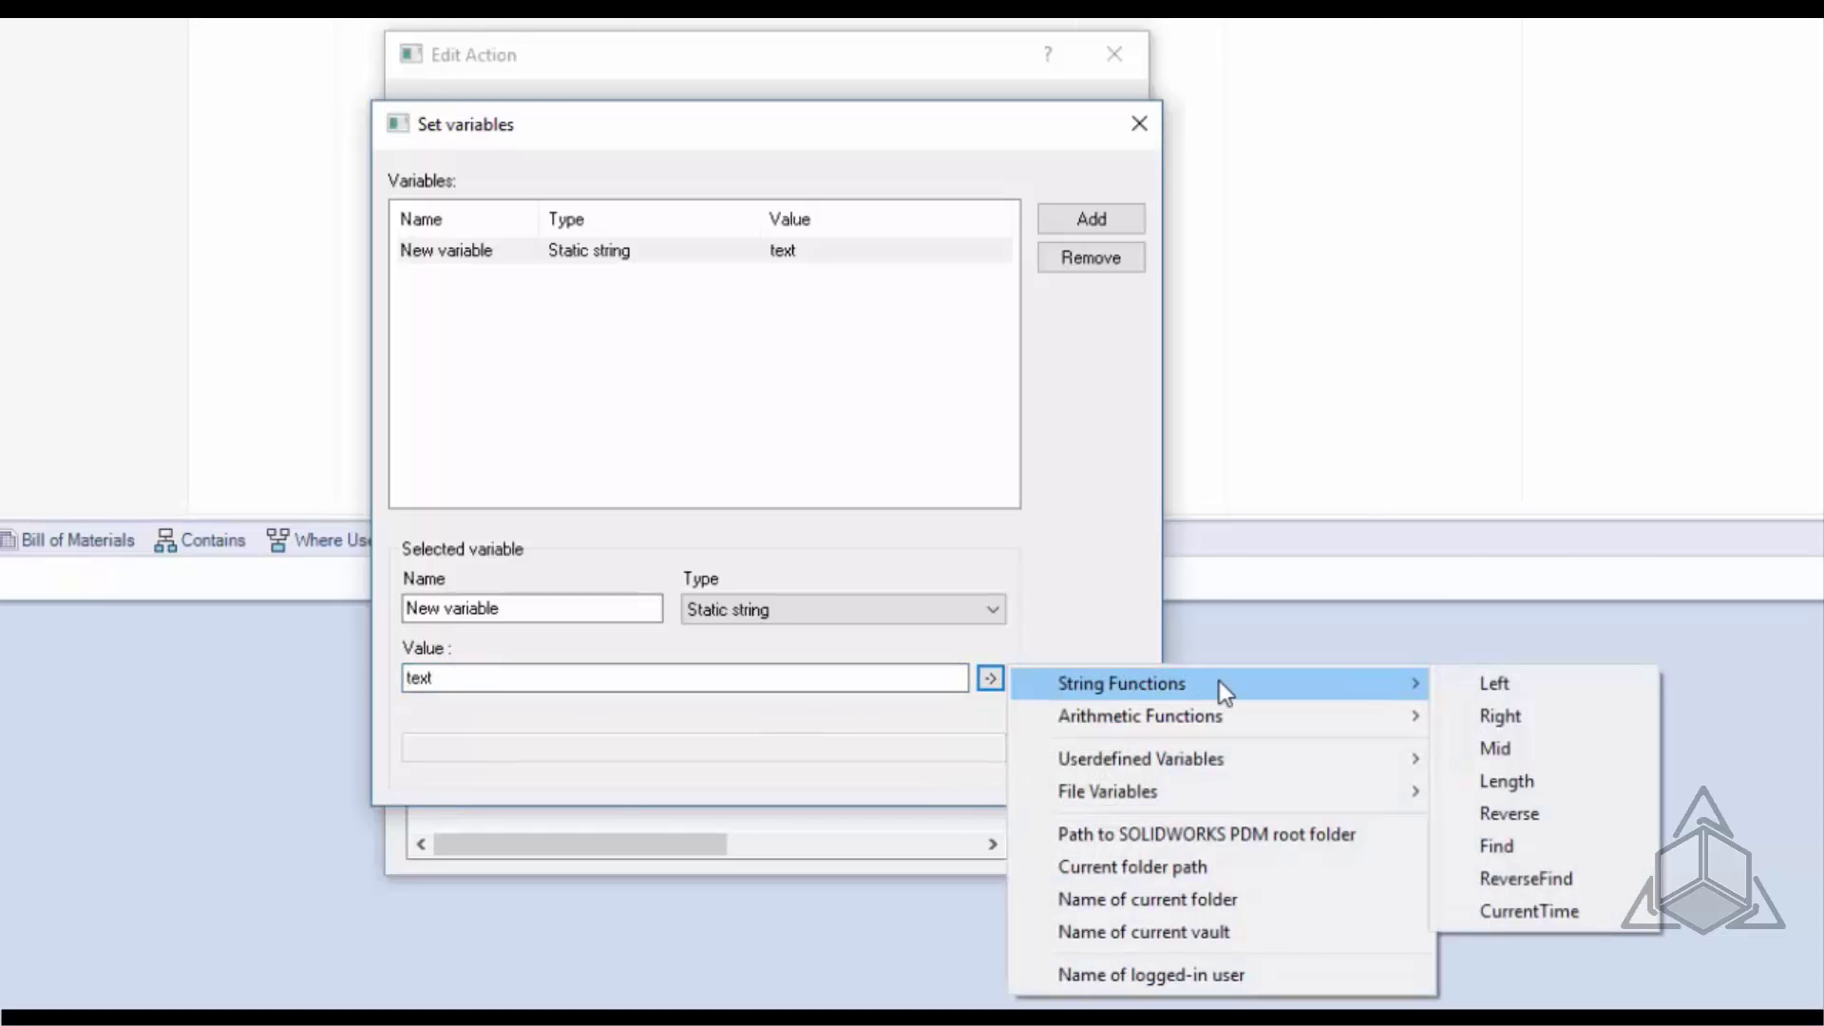
mouse_move(1249, 722)
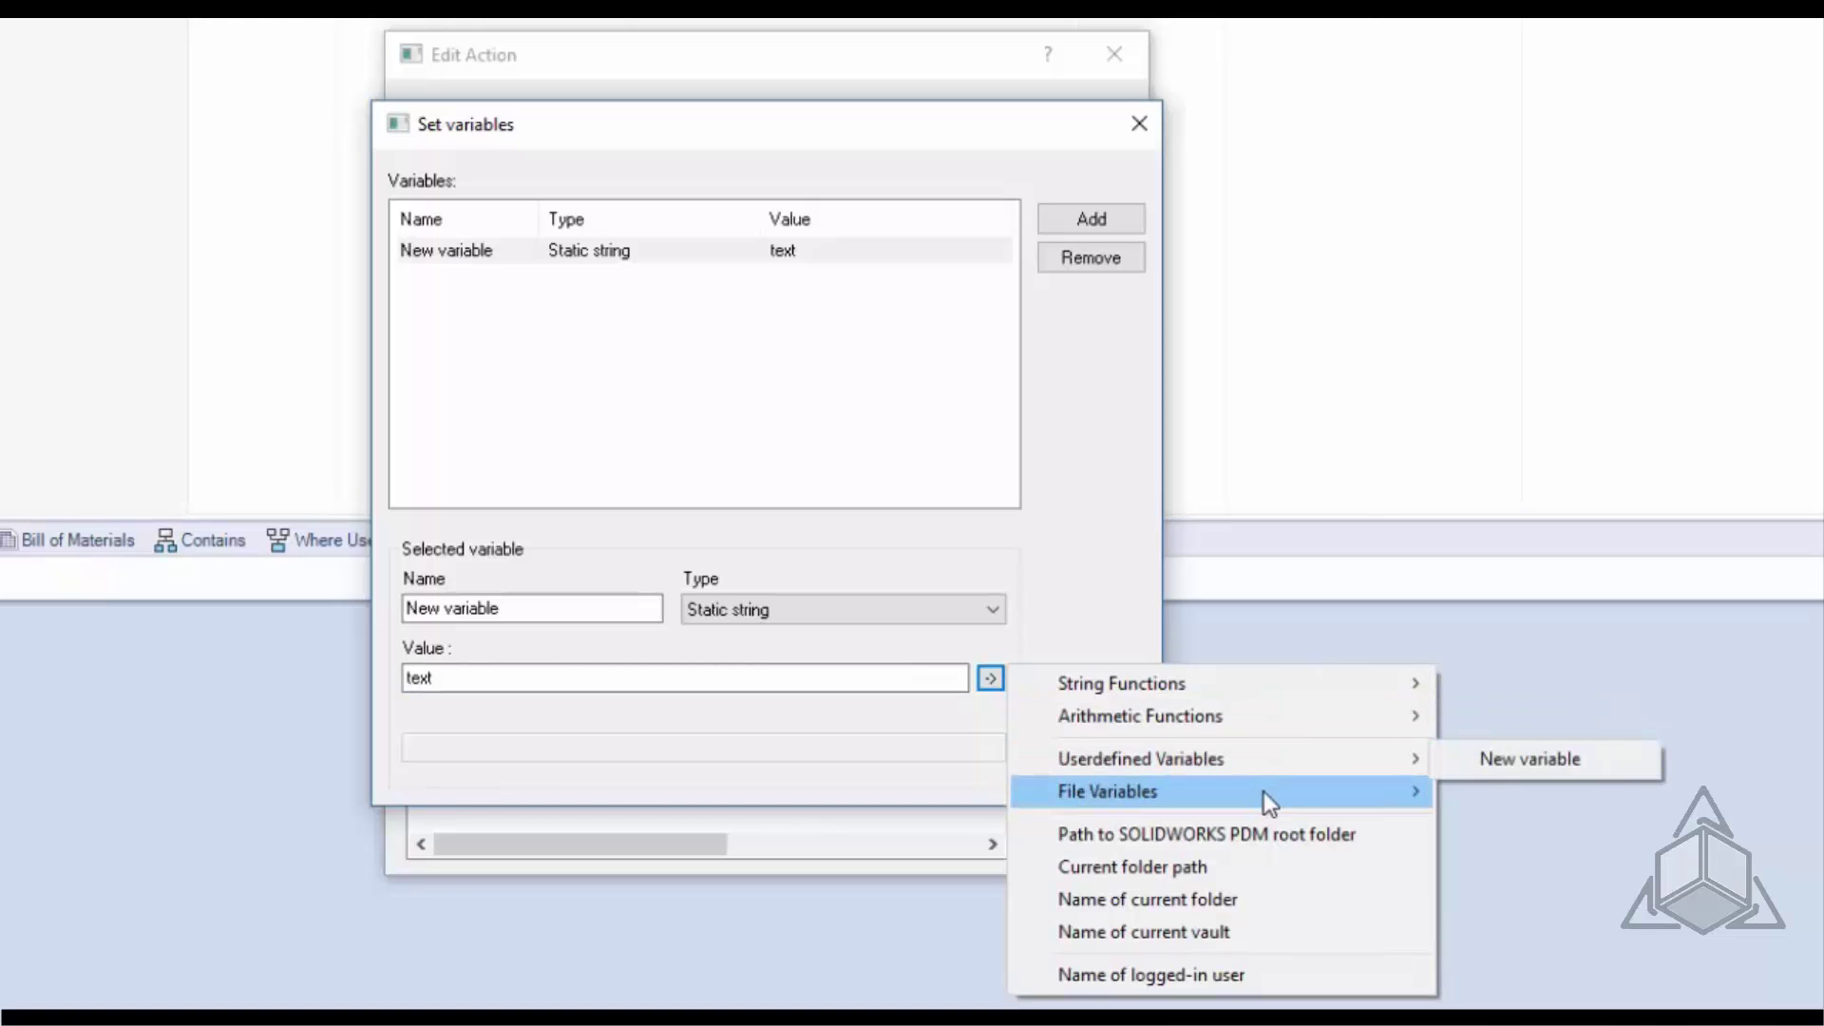
mouse_move(1264, 801)
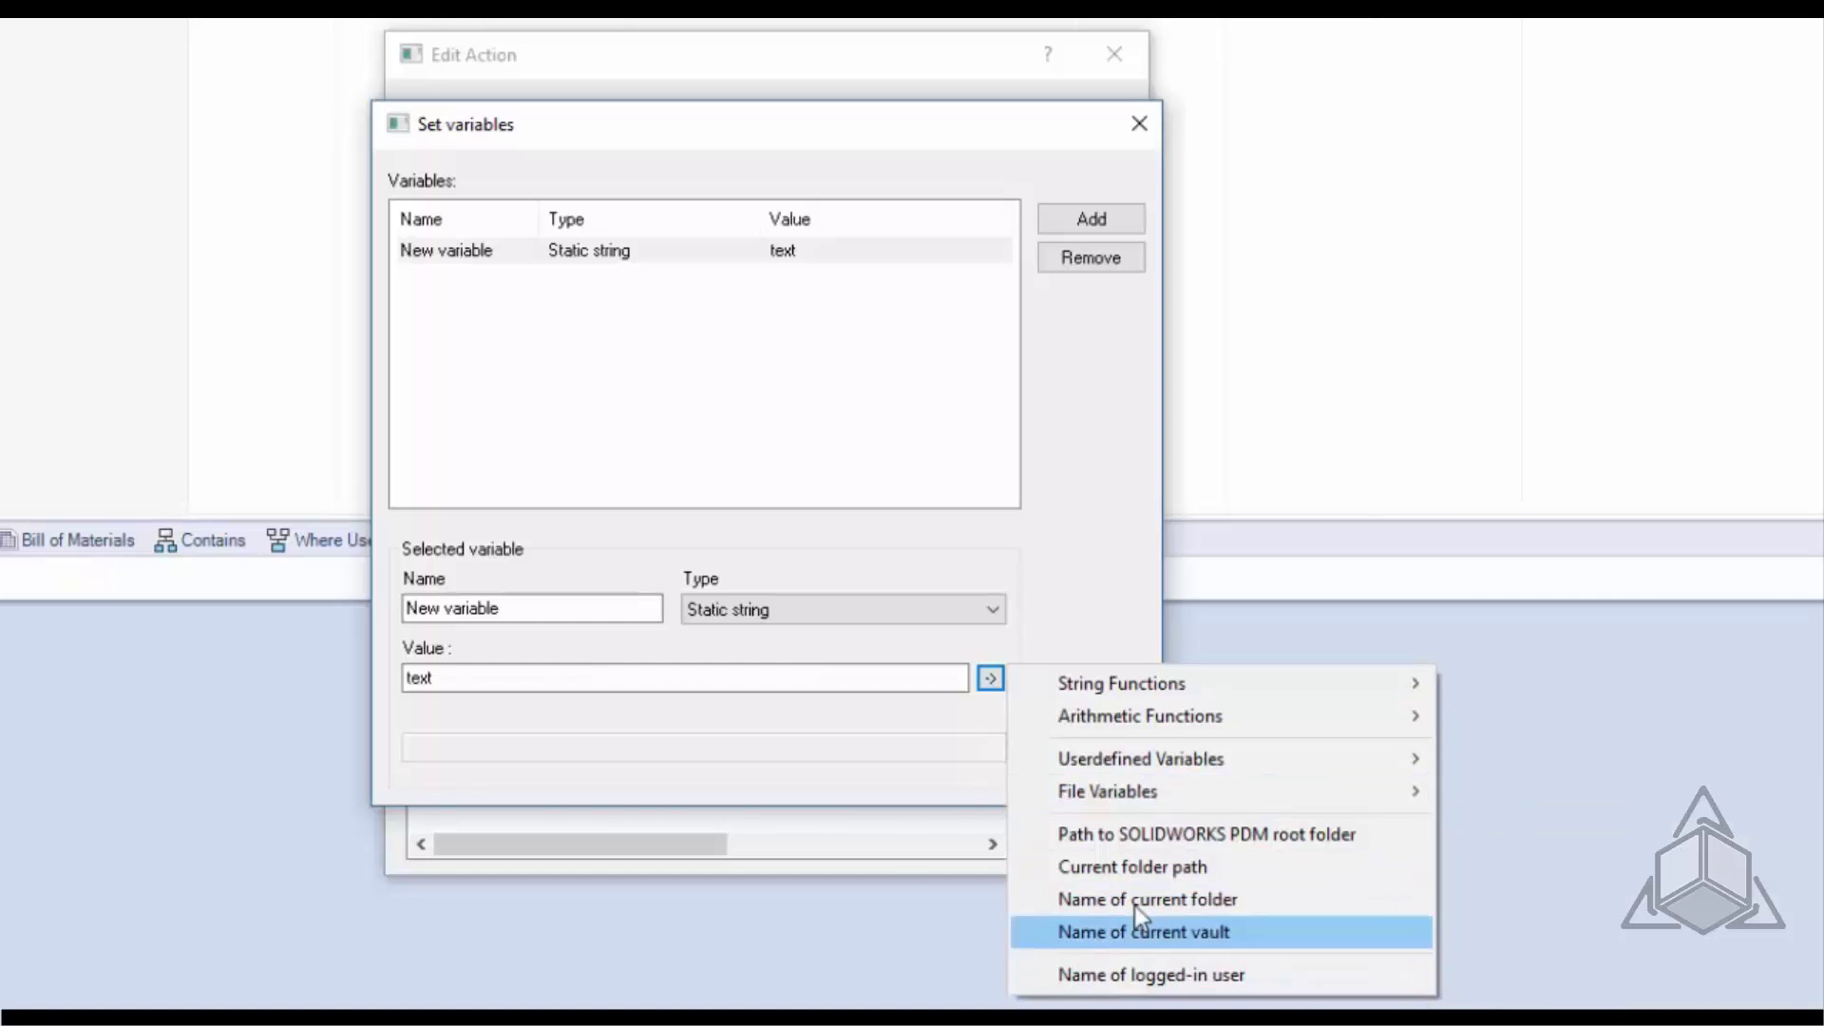
left_click(948, 720)
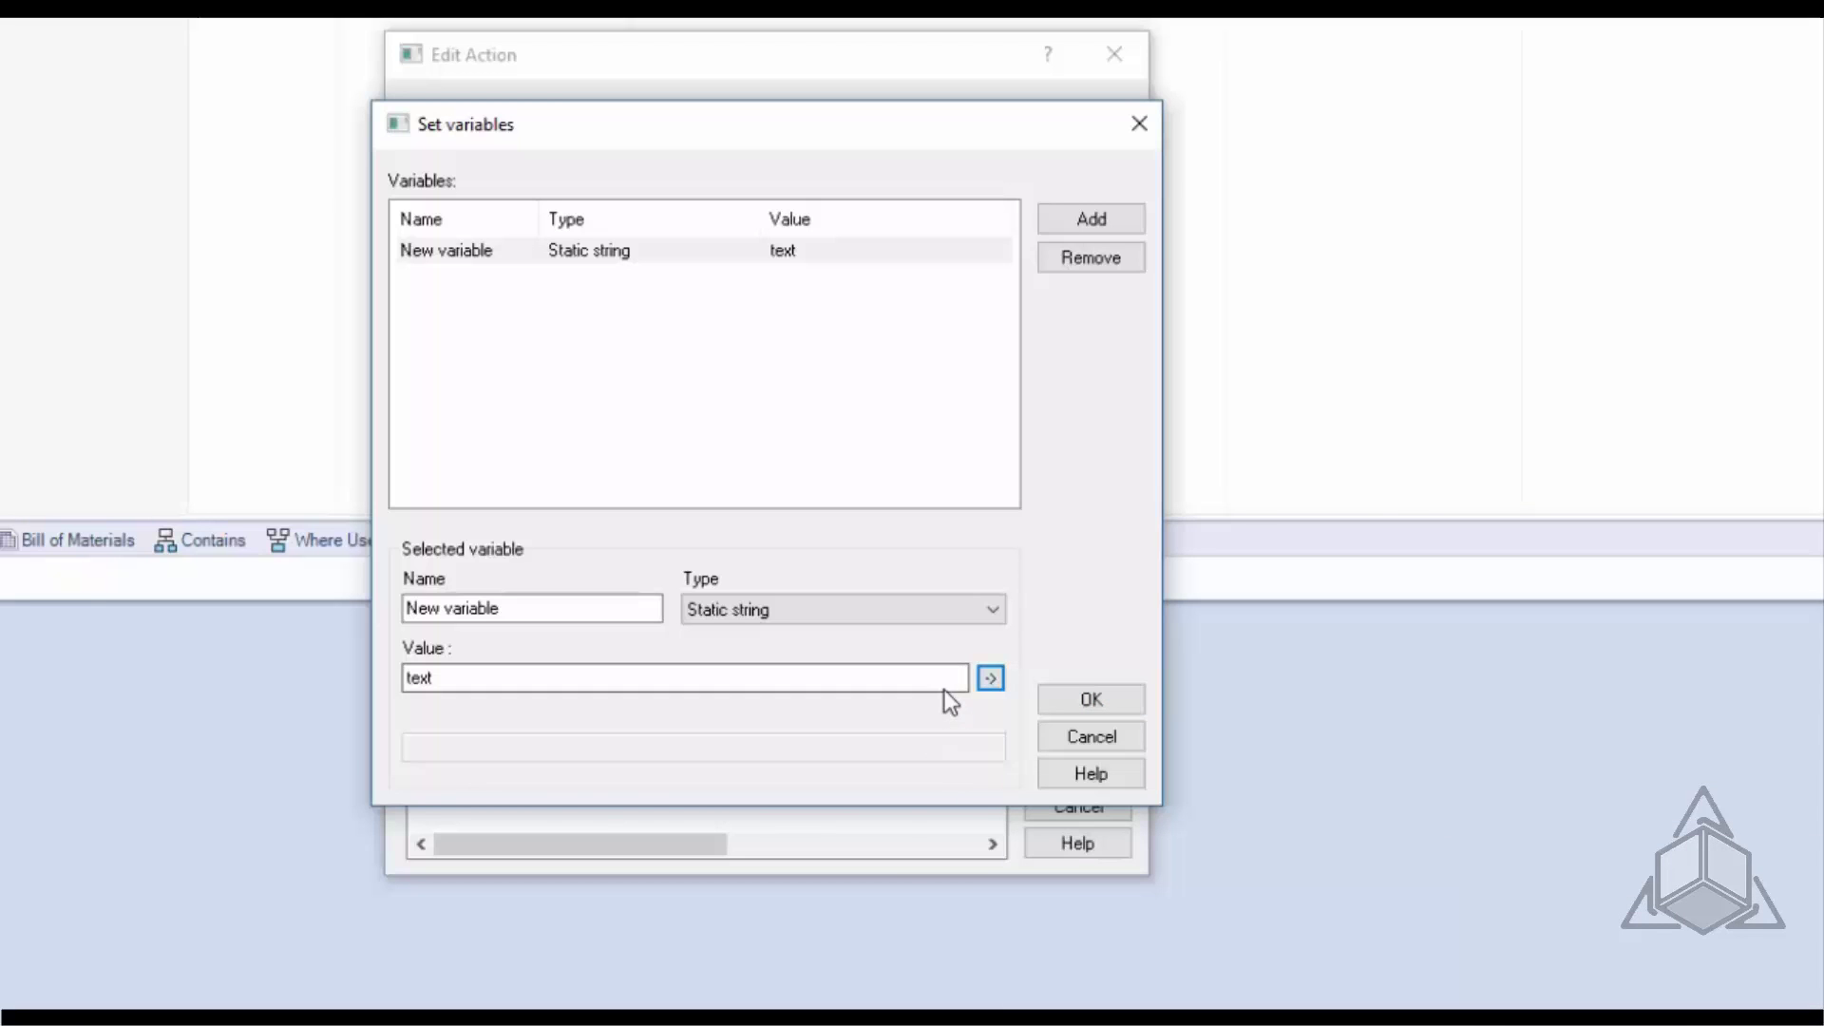
Step: Try the data card variable type, then remove New variable from the list
left_click(921, 616)
left_click(936, 989)
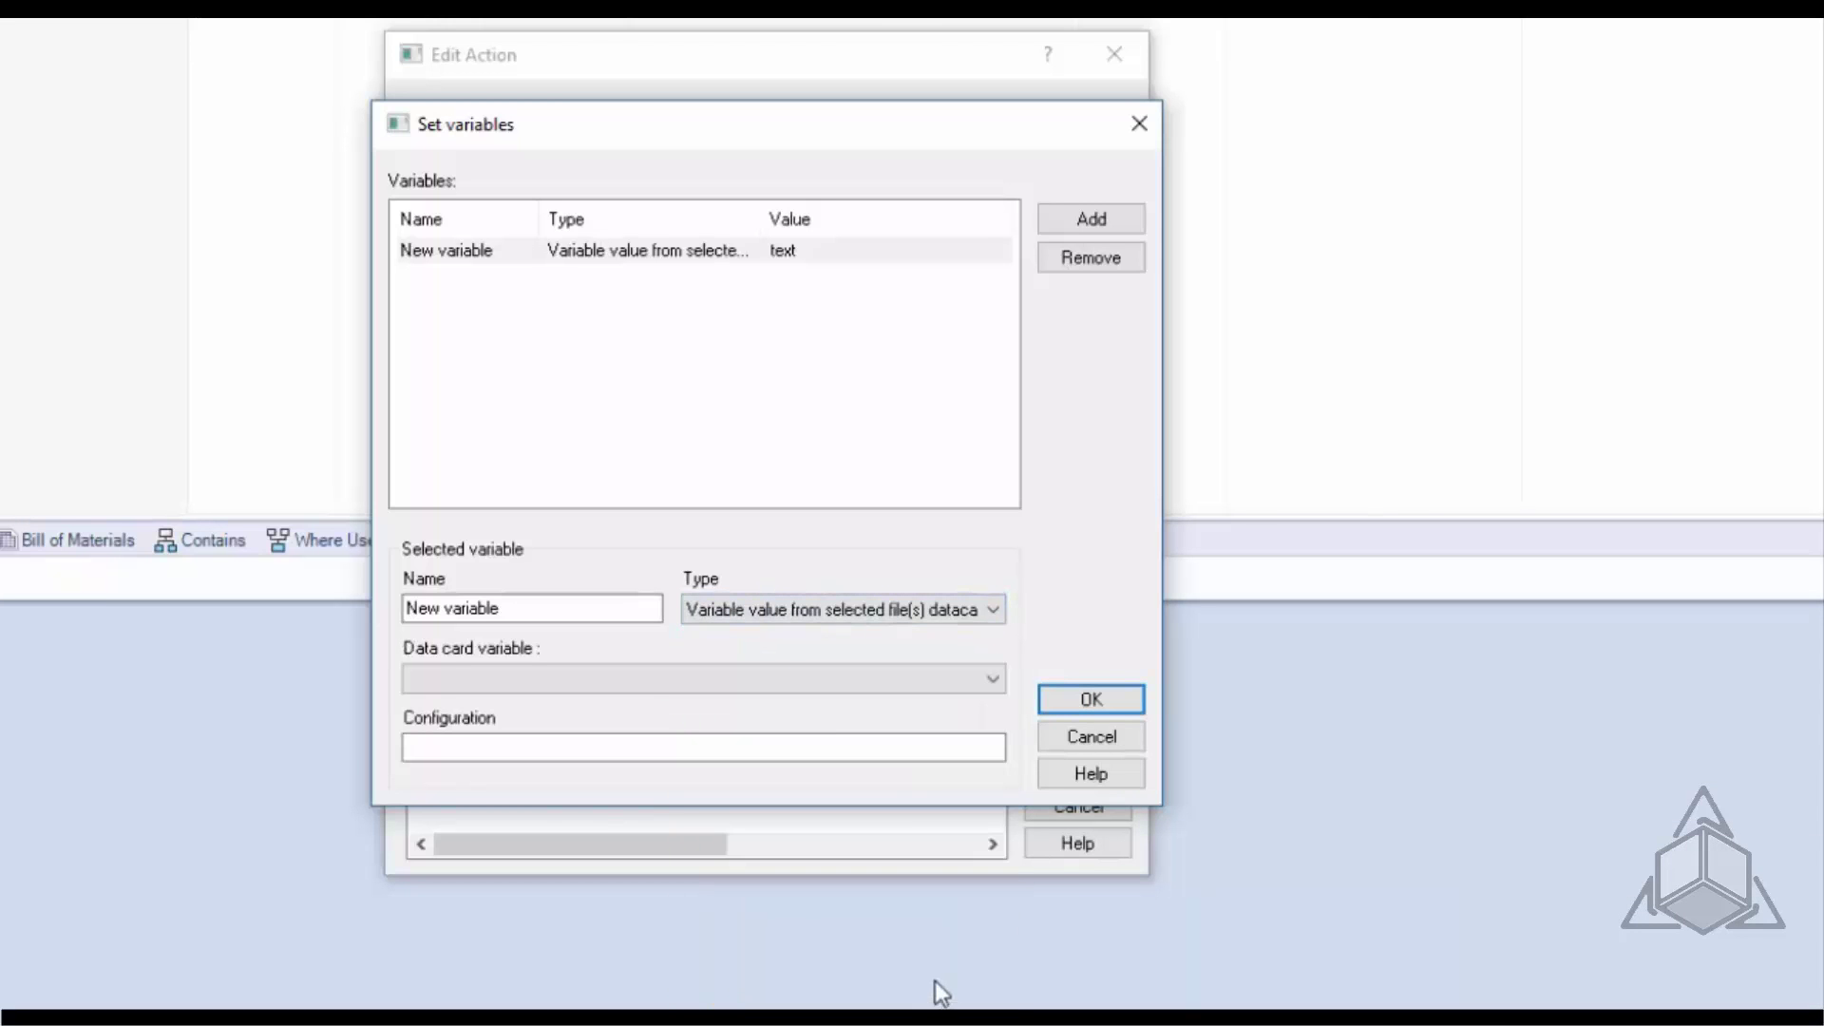
left_click(815, 678)
scroll(891, 903, "up", 4)
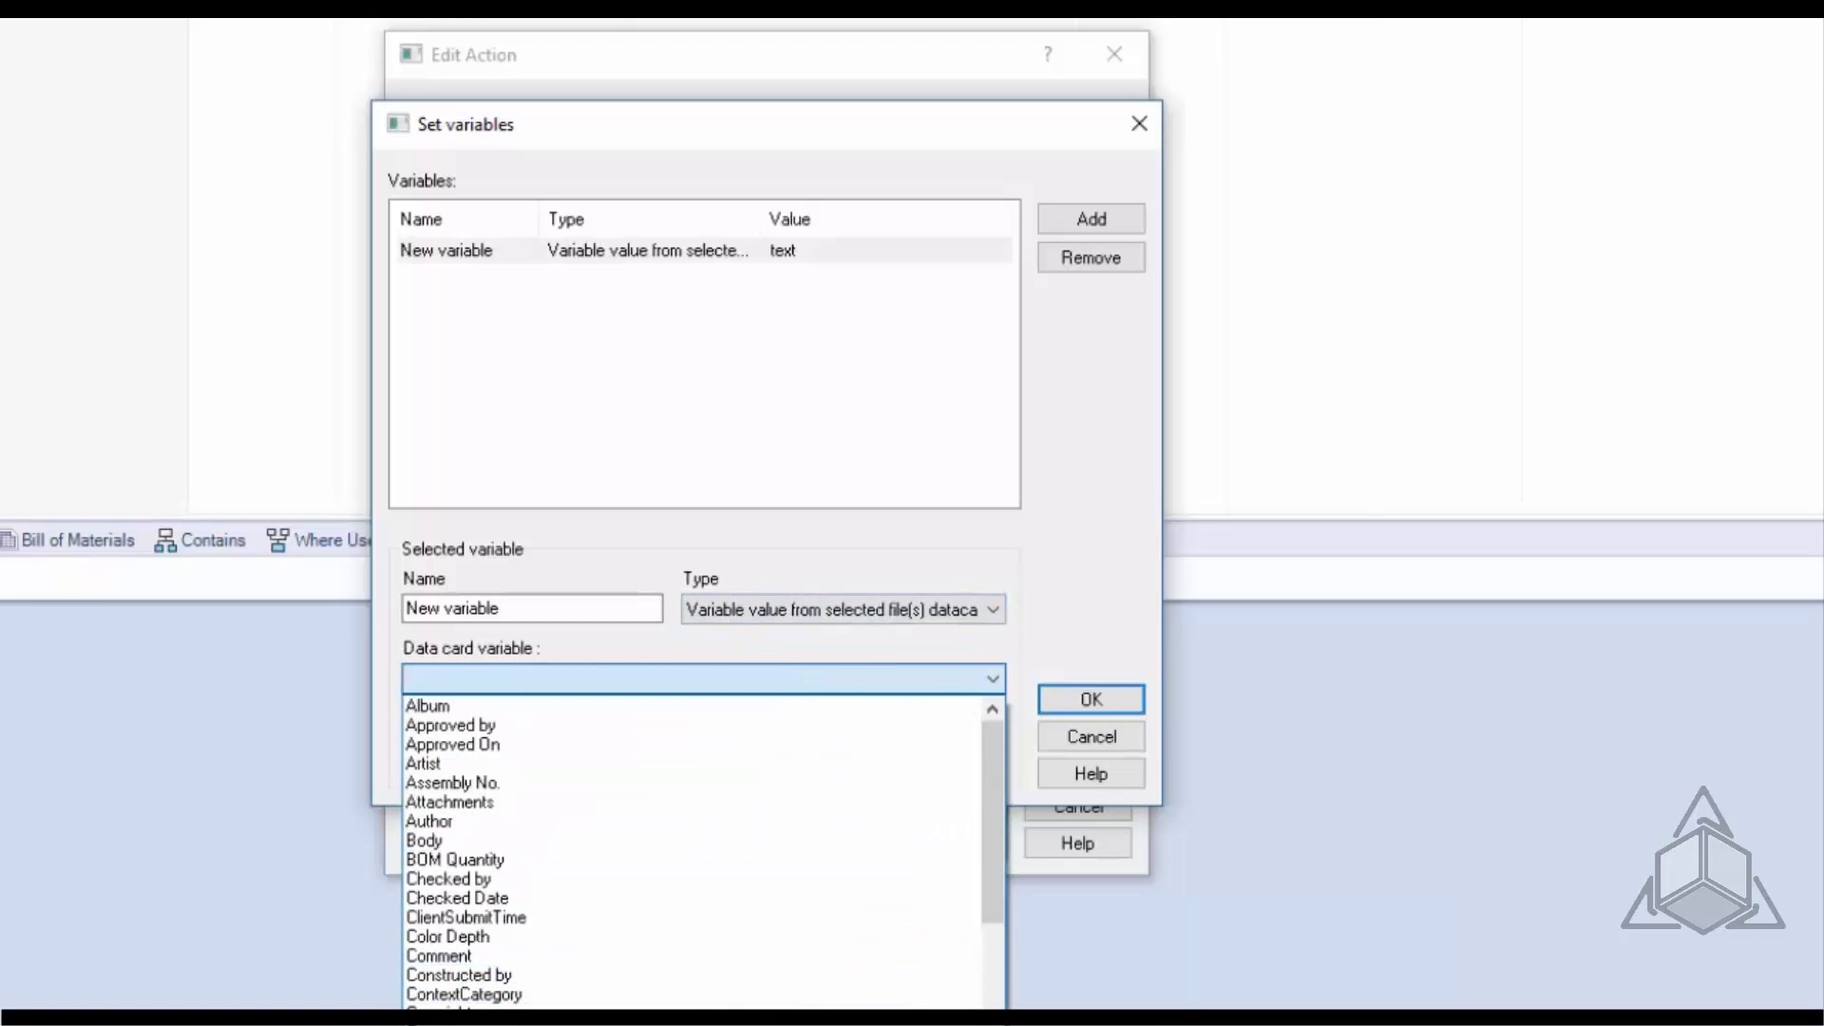
left_click(919, 677)
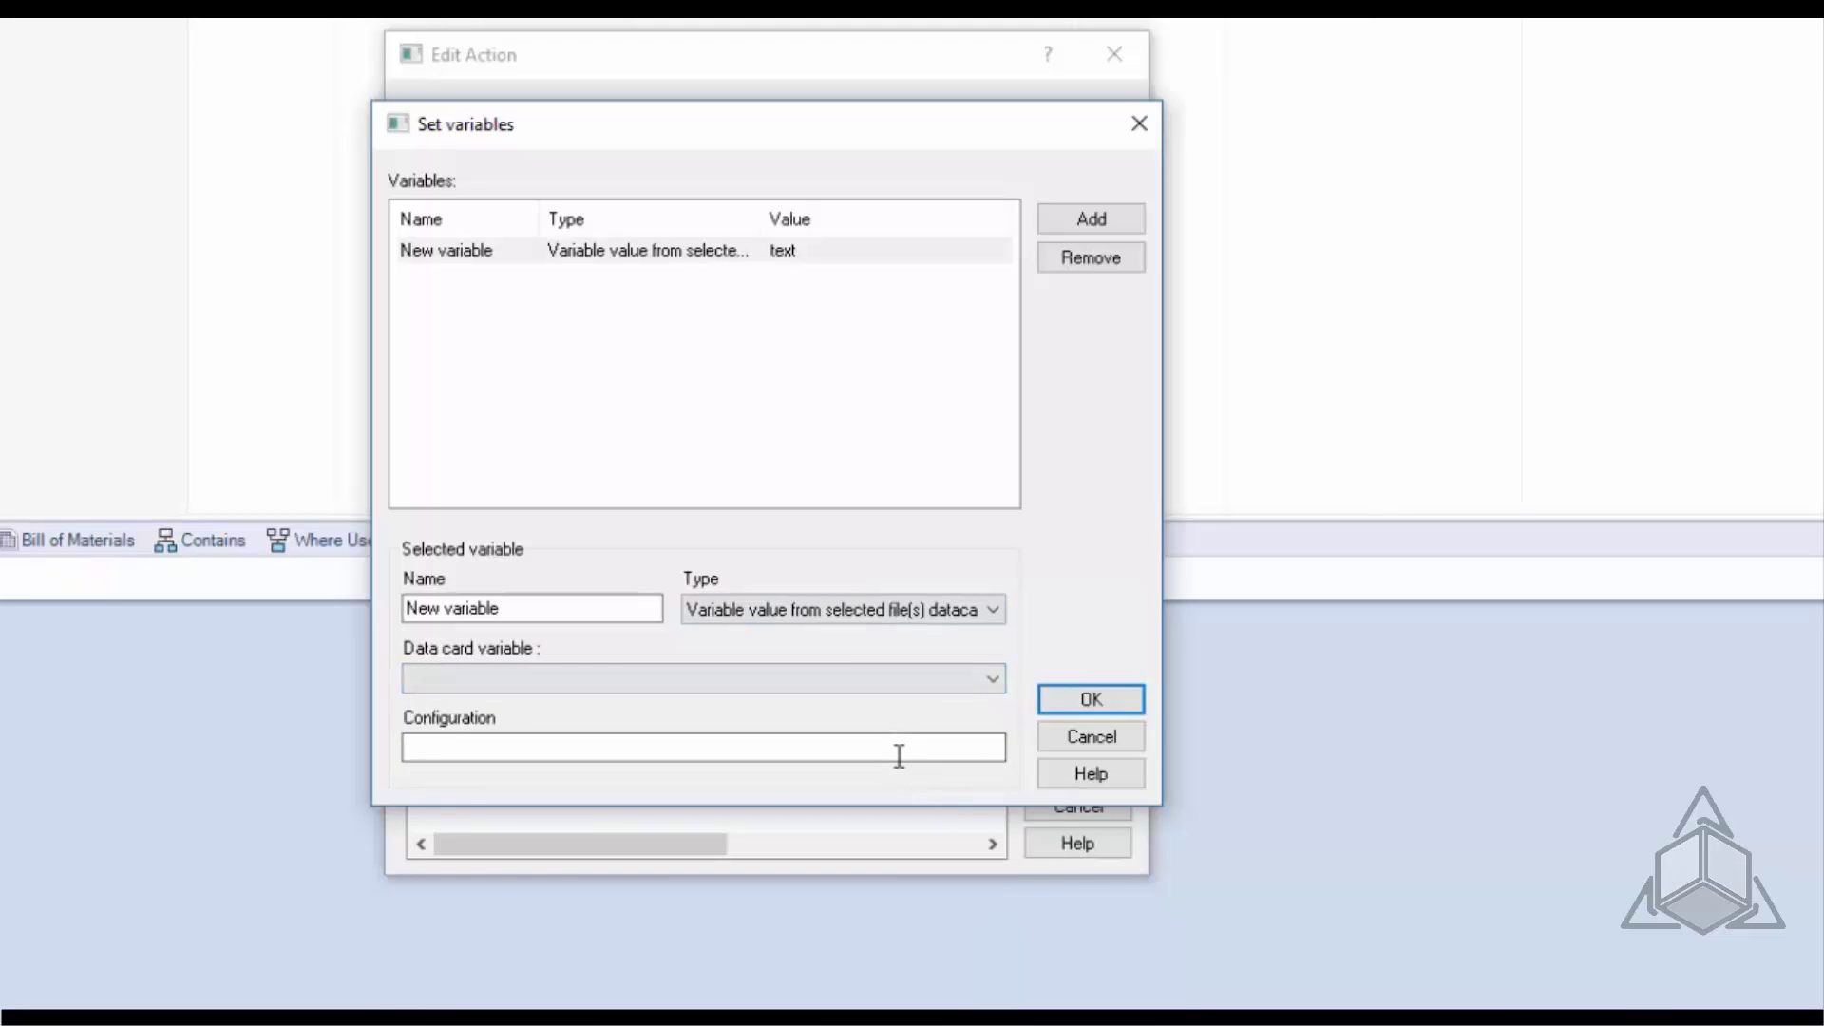
left_click(840, 378)
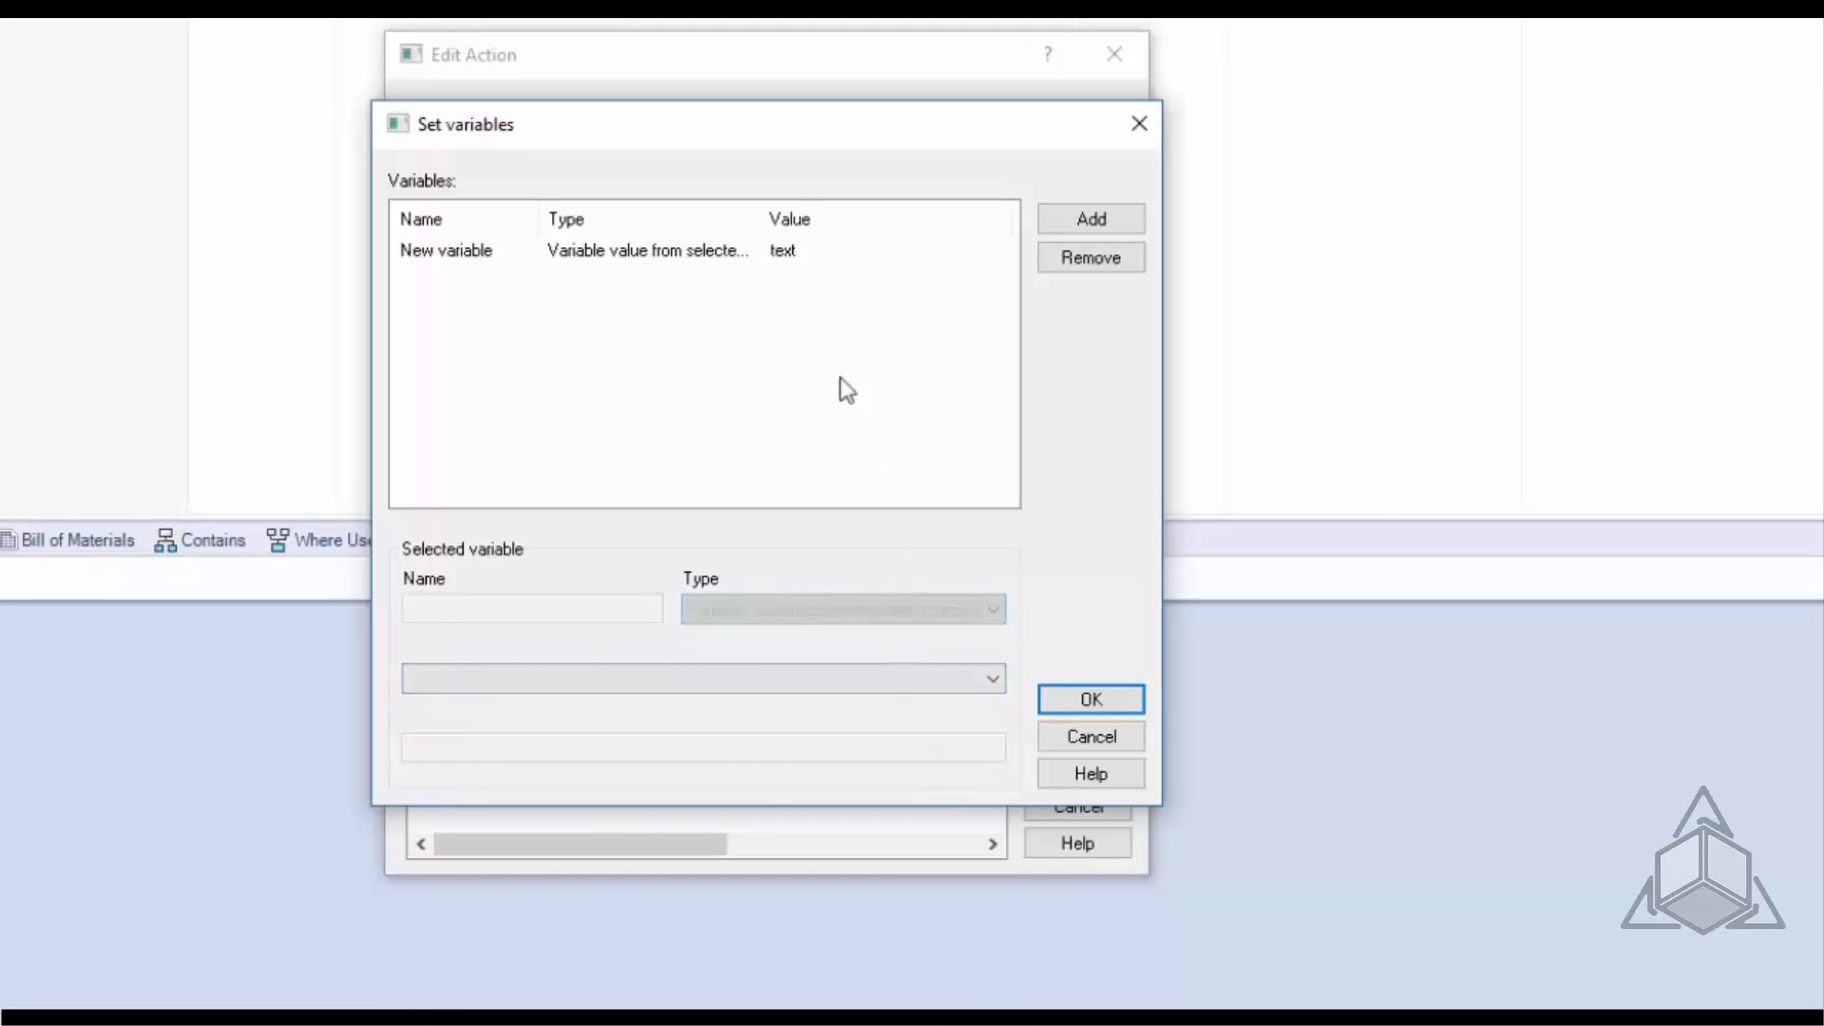
left_click(701, 252)
left_click(1053, 259)
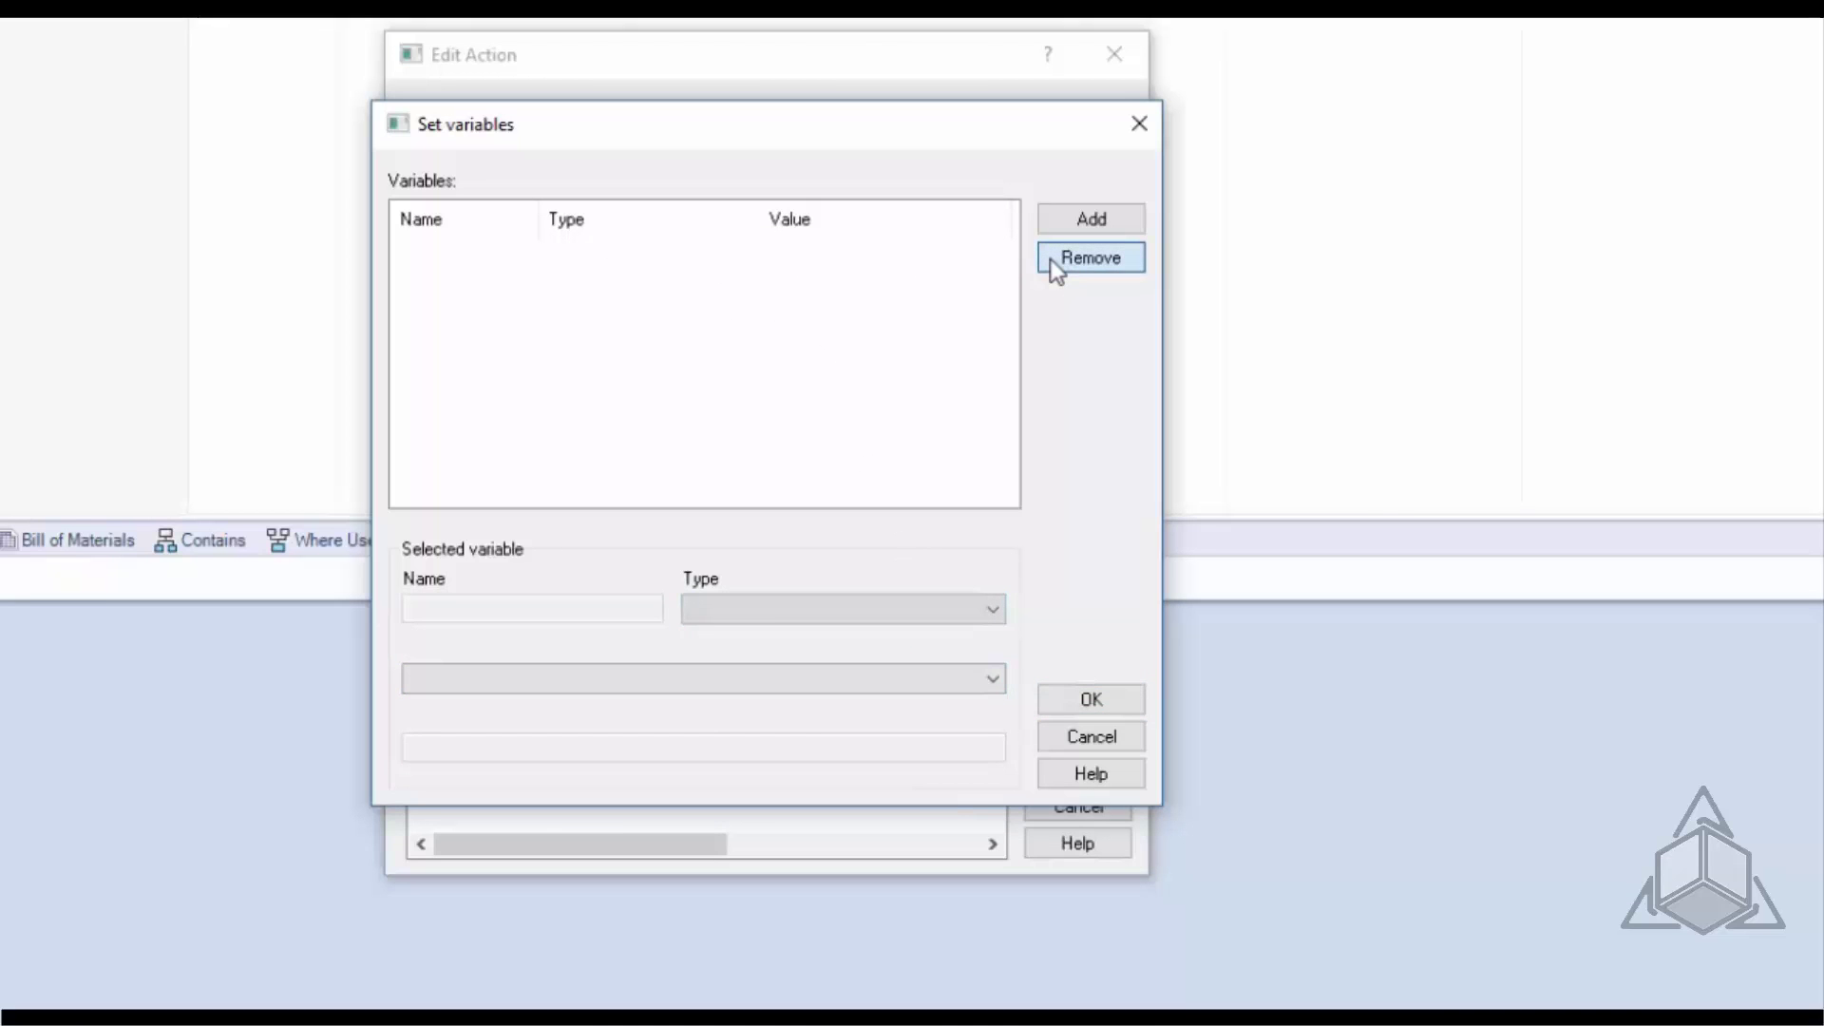
Step: Add an Edit Box command to the action with the prompt 'Enter Description'
left_click(1090, 703)
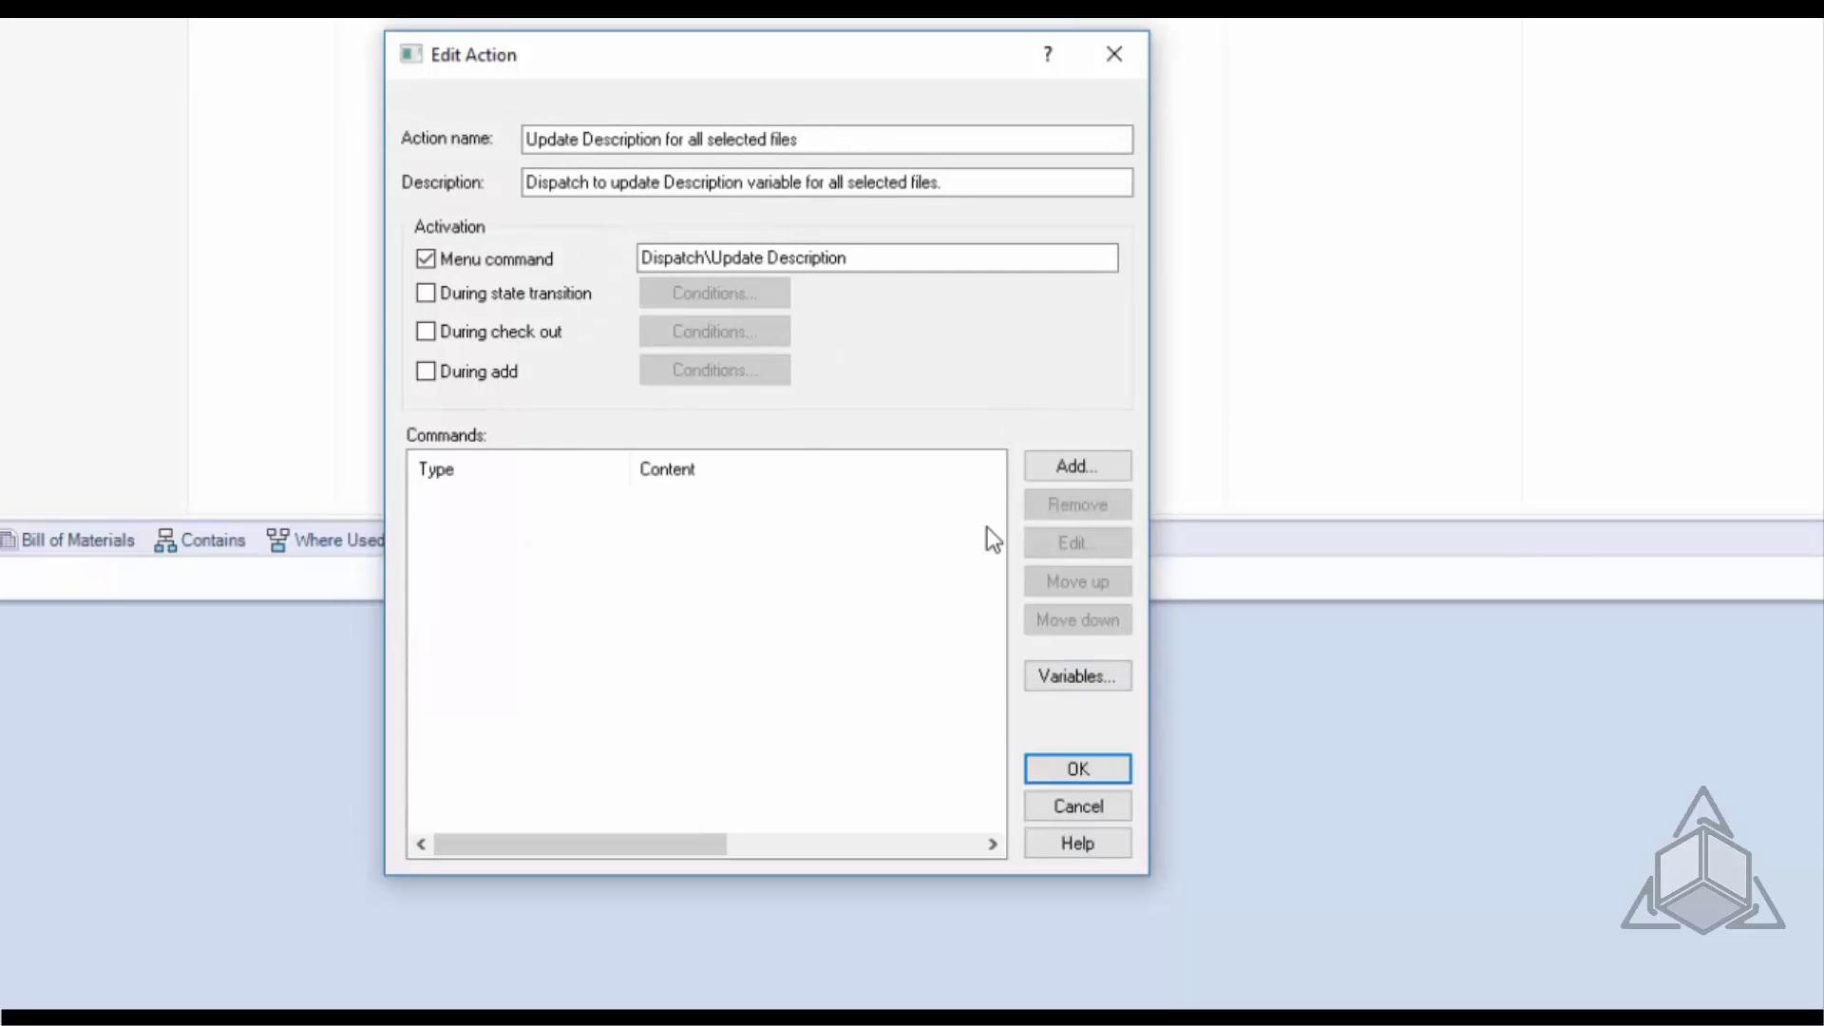
left_click(1083, 468)
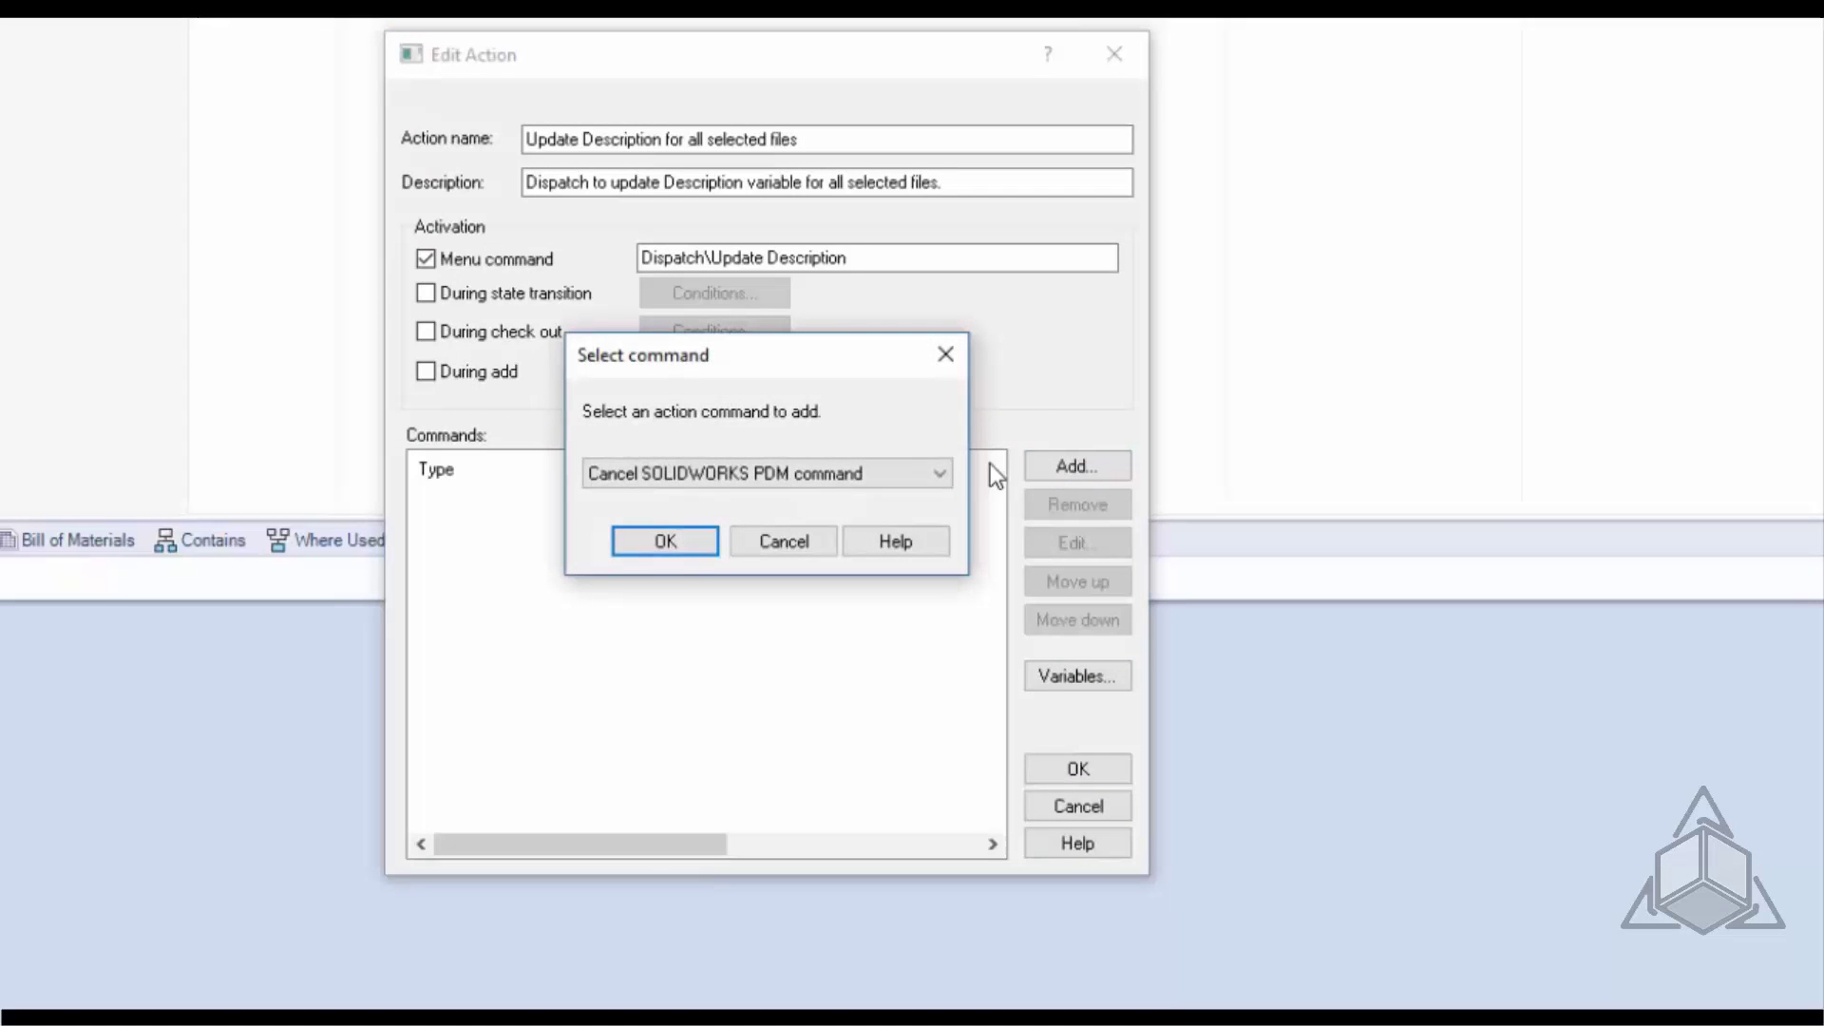
left_click(910, 477)
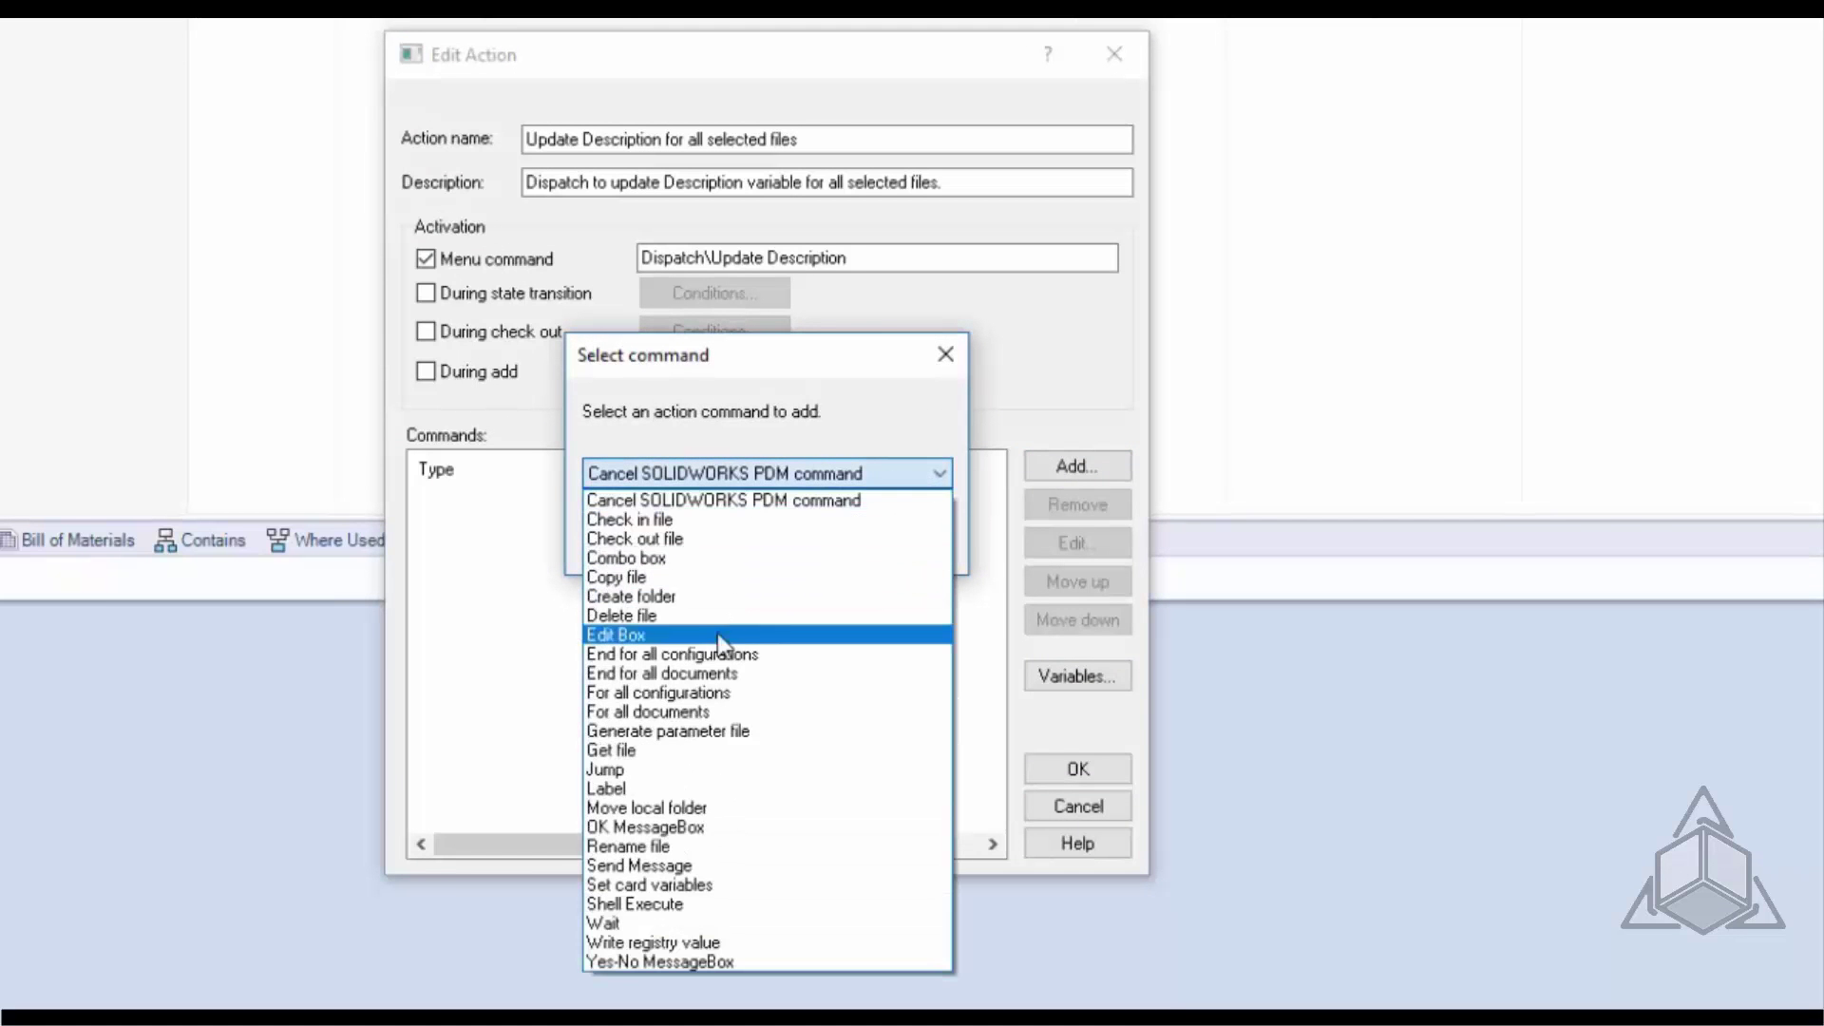
left_click(665, 635)
left_click(675, 551)
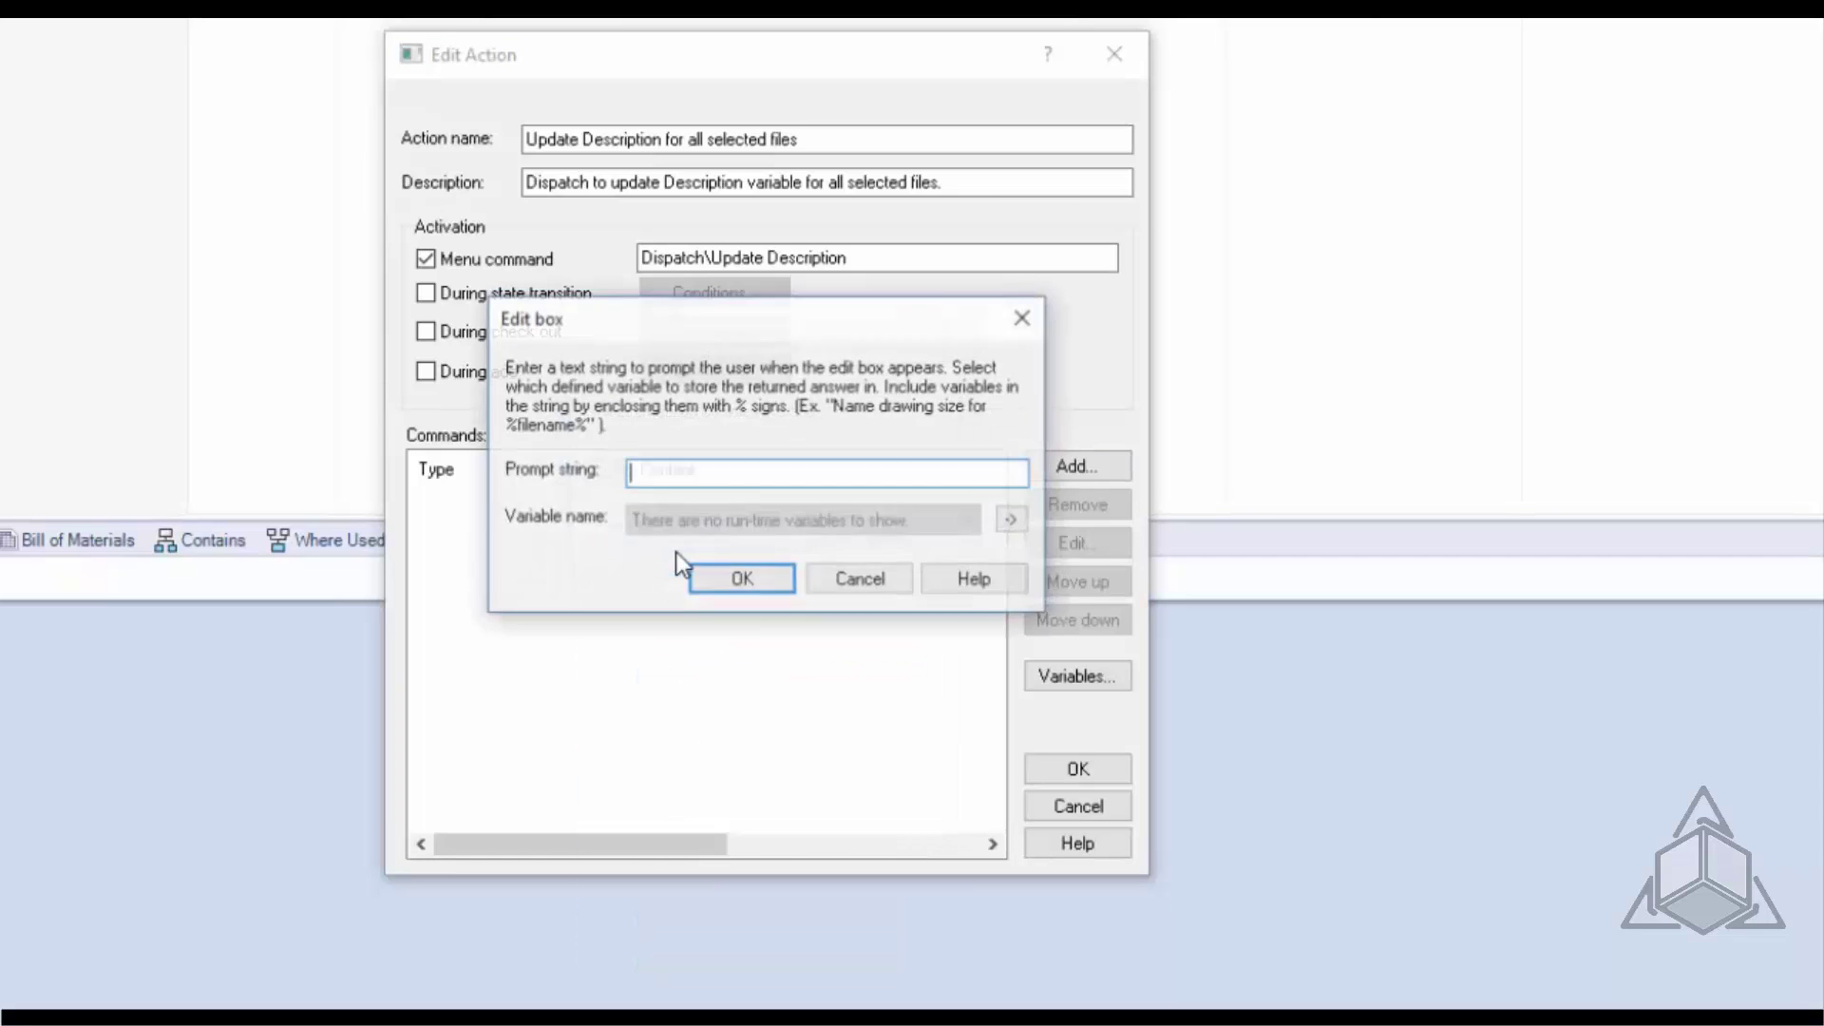
type("Ente")
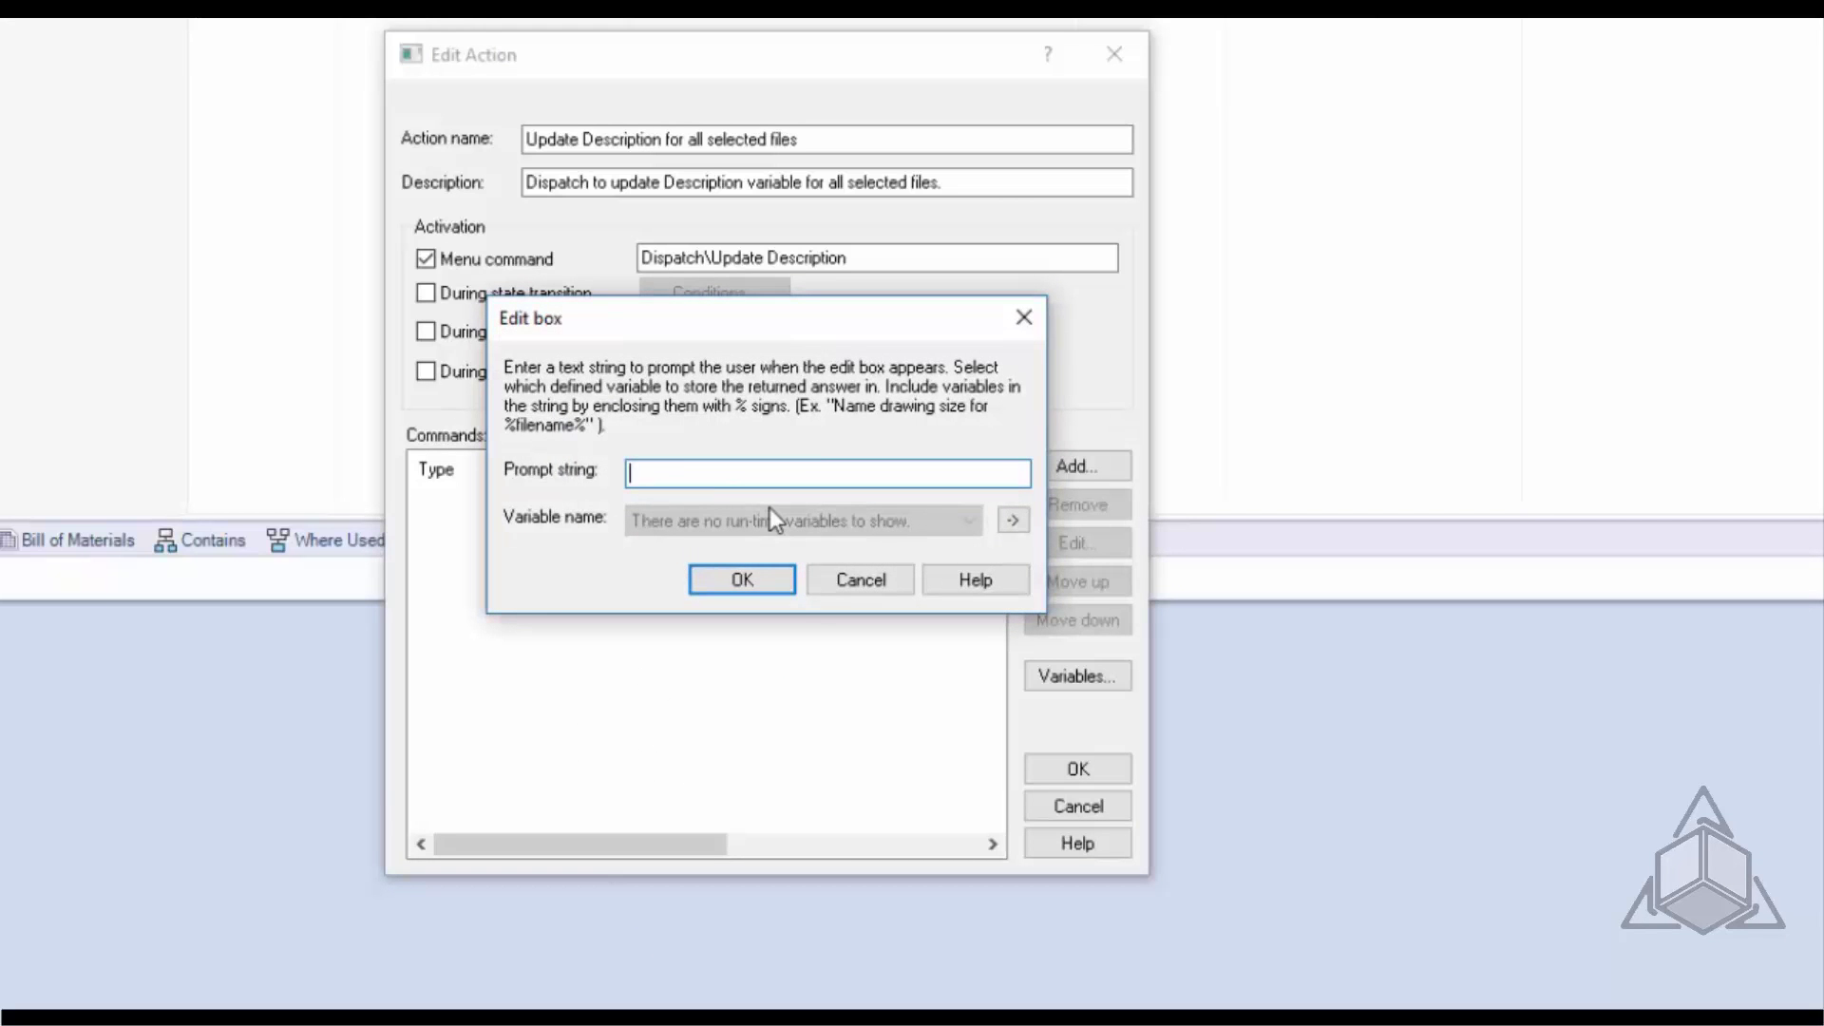
type("r Description:")
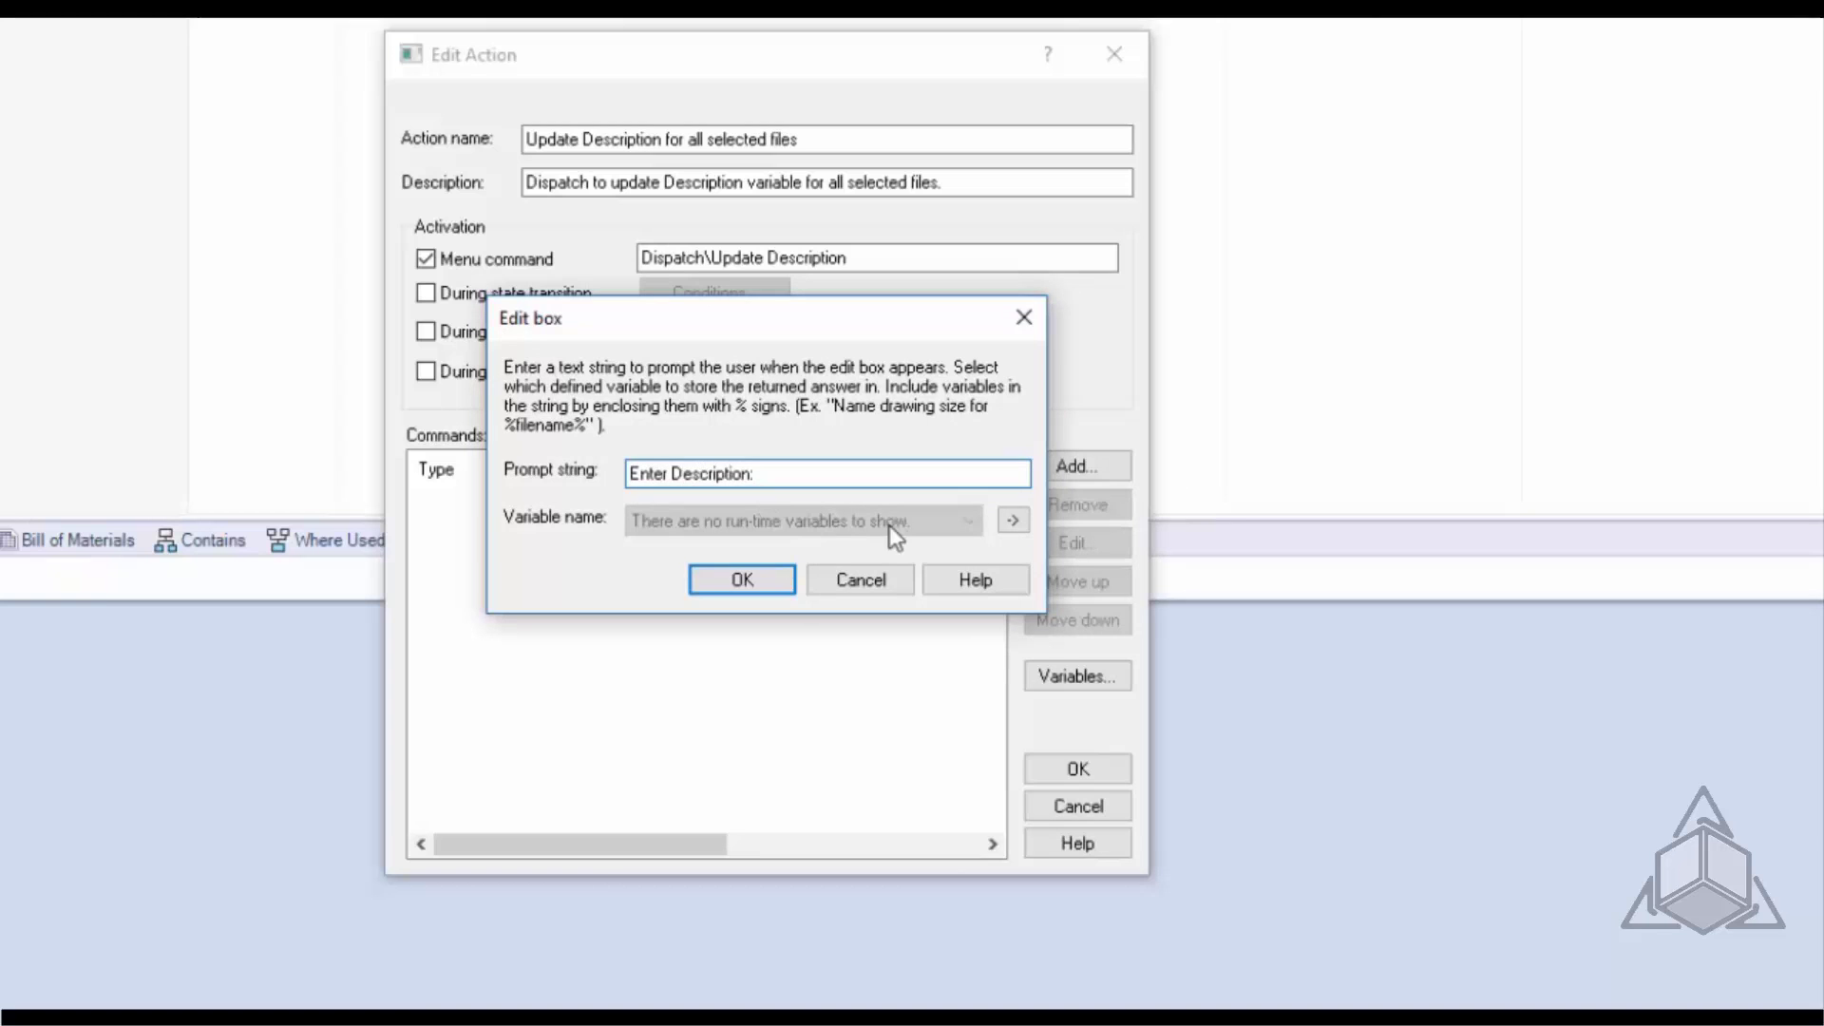
Step: Create a Runtime variable named r_Description to store the Edit Box answer
left_click(1013, 519)
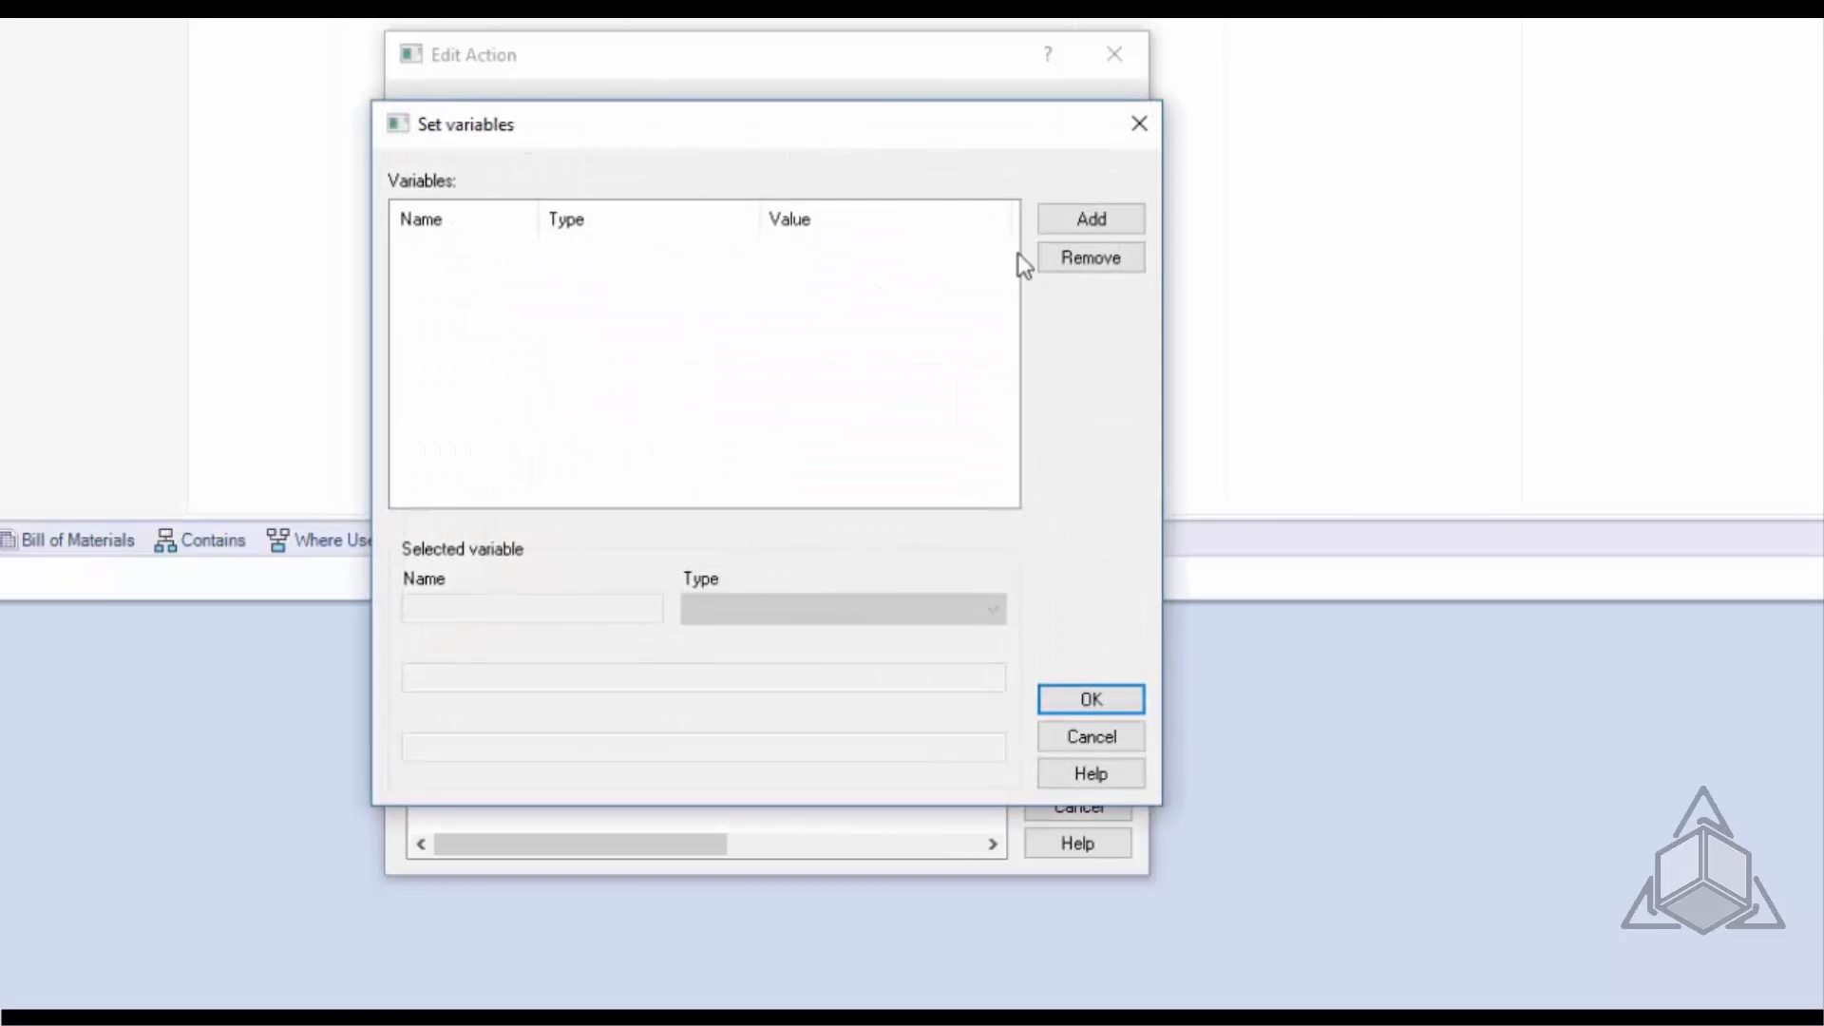
left_click(1091, 226)
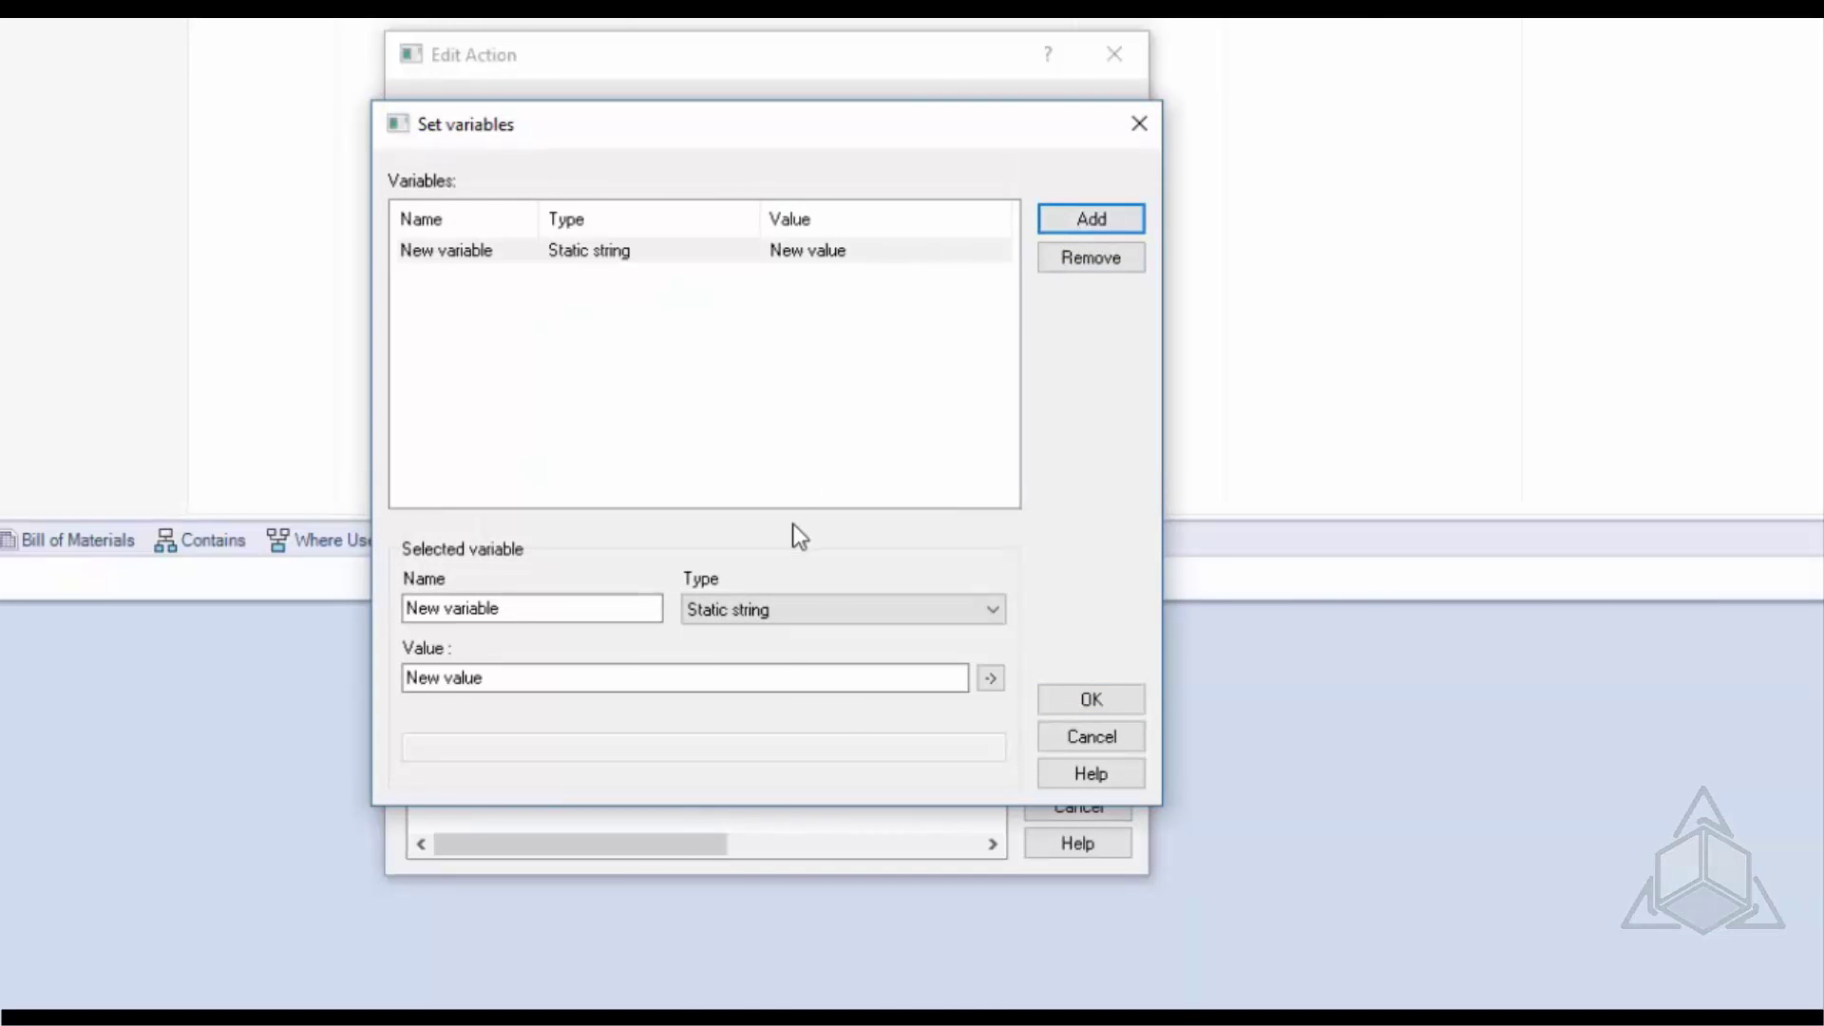
left_click(811, 612)
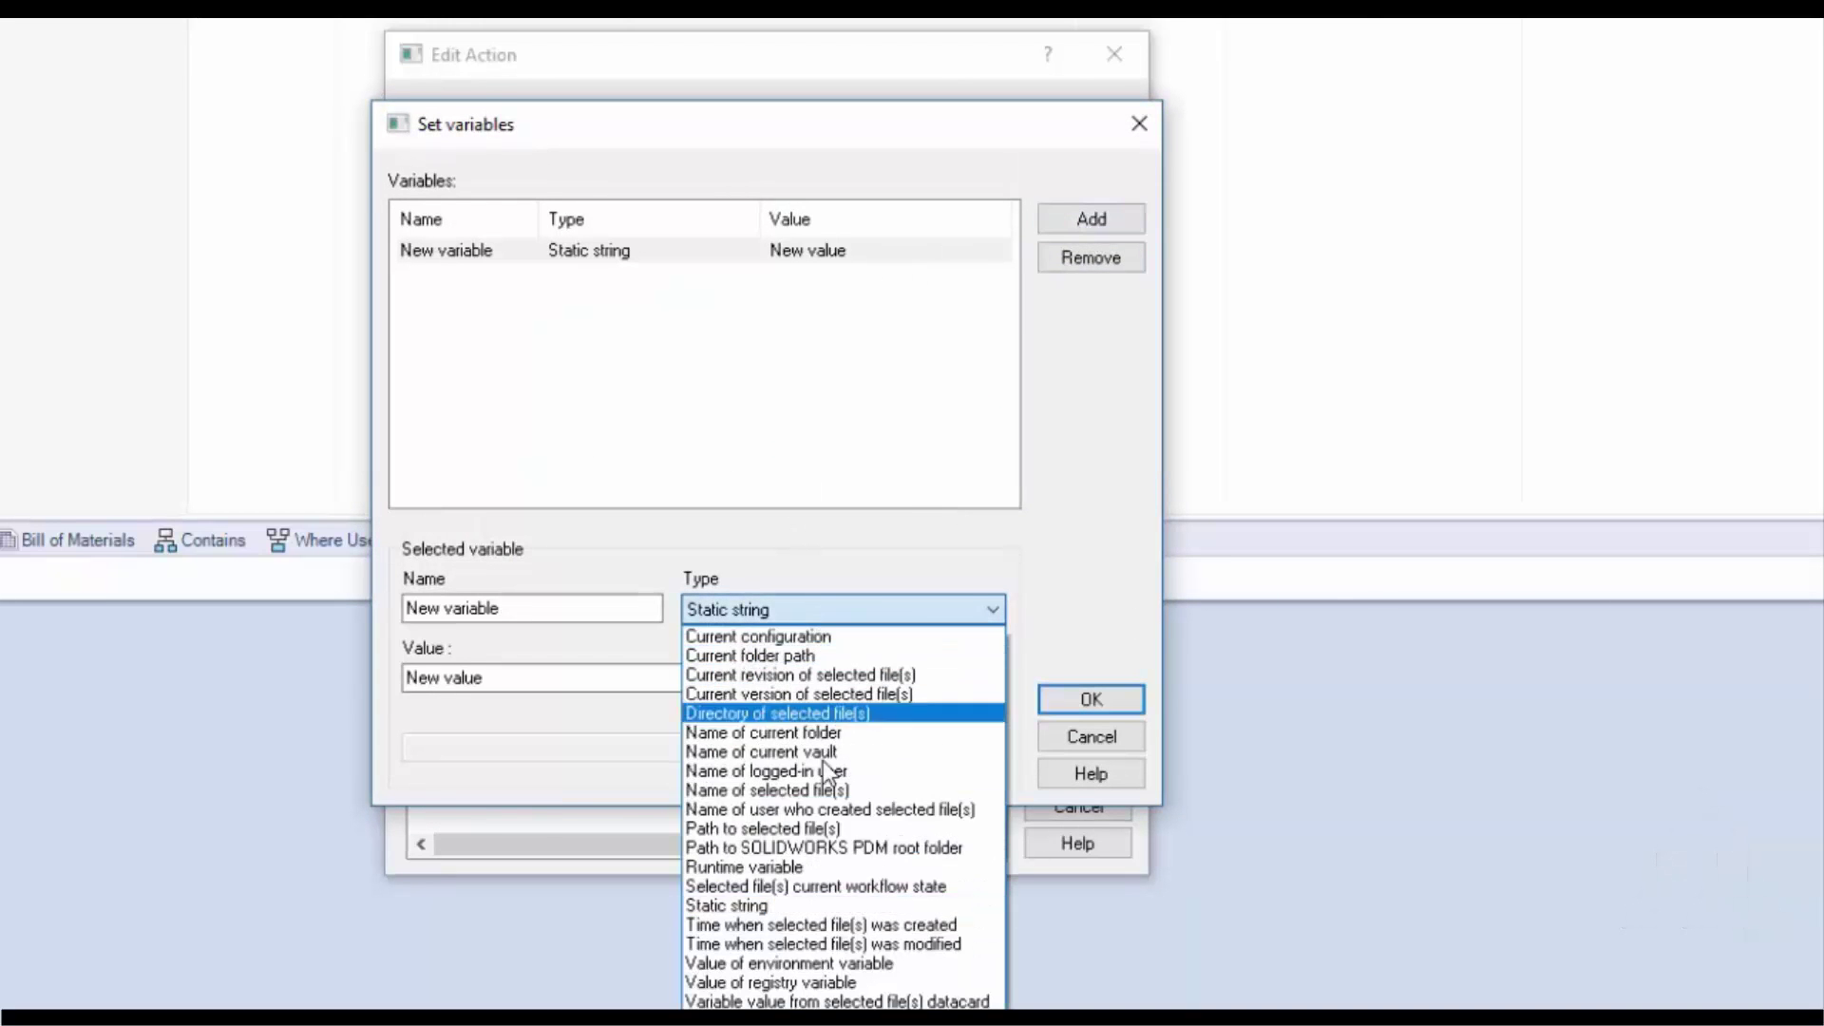
left_click(768, 872)
type("r_")
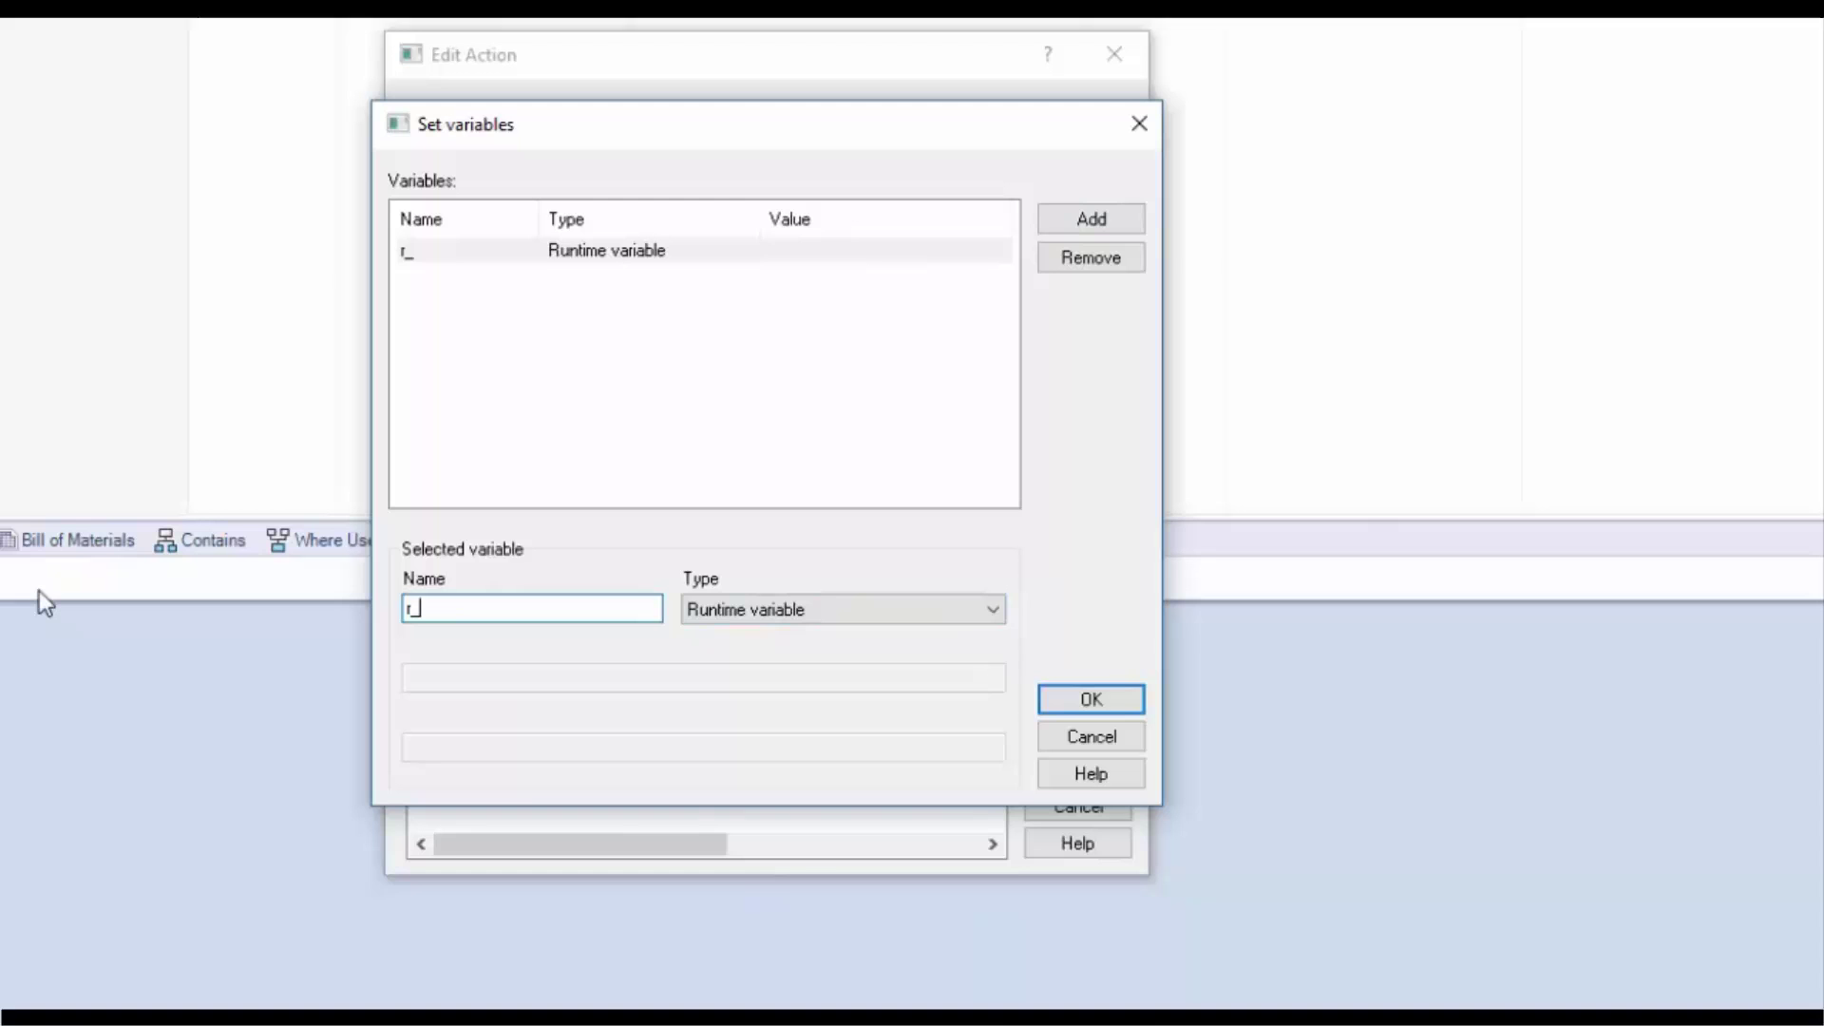
type("Description")
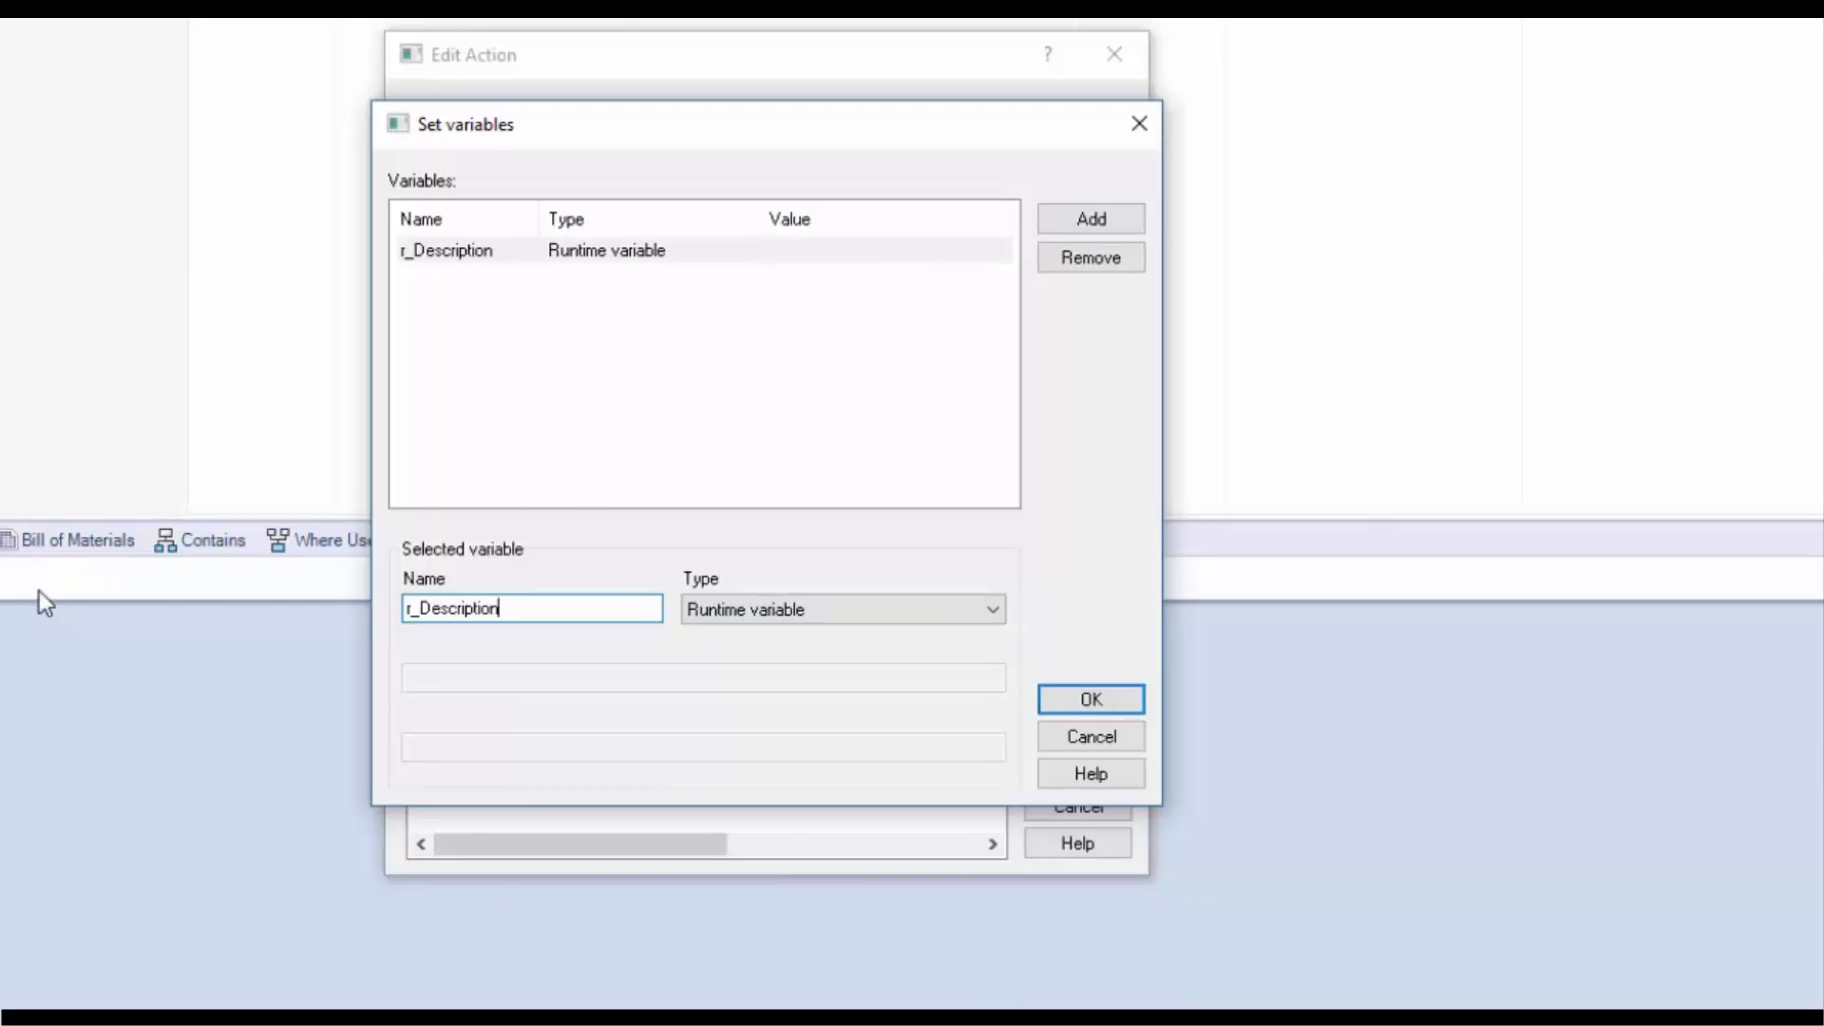
left_click(1076, 705)
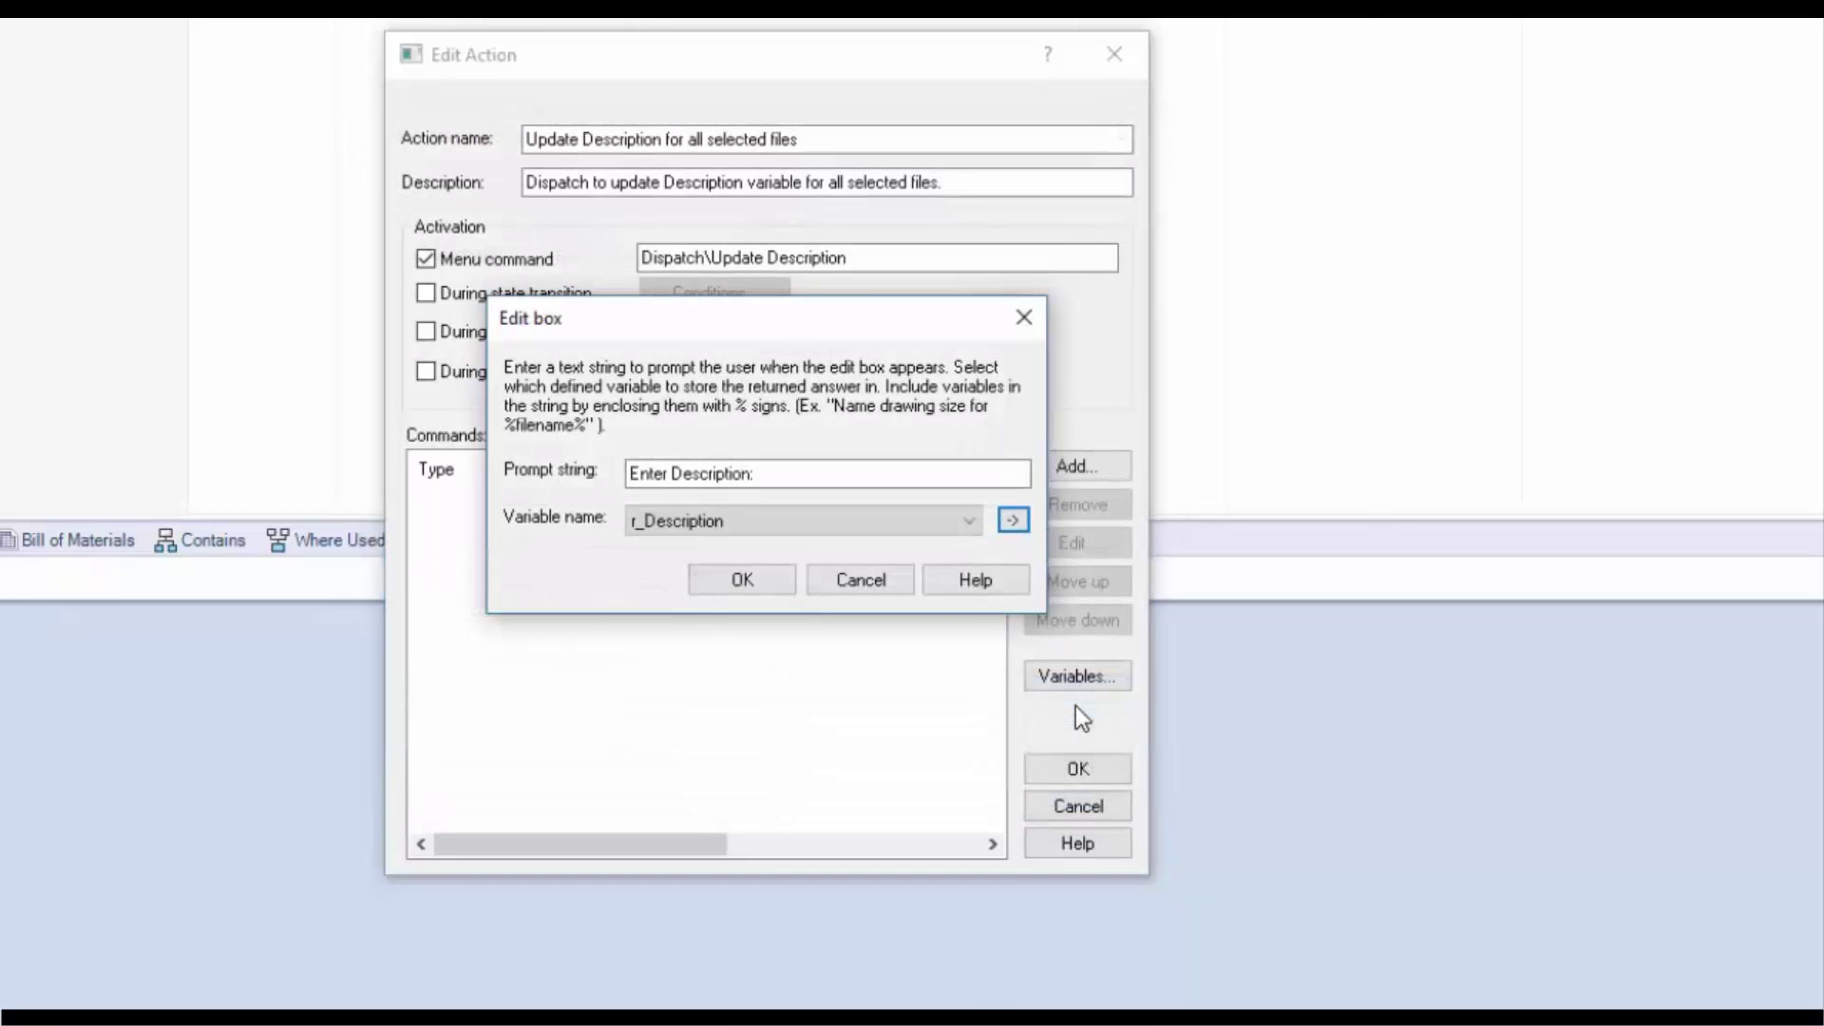
Step: Add the Edit Box command to the action's command list
left_click(734, 585)
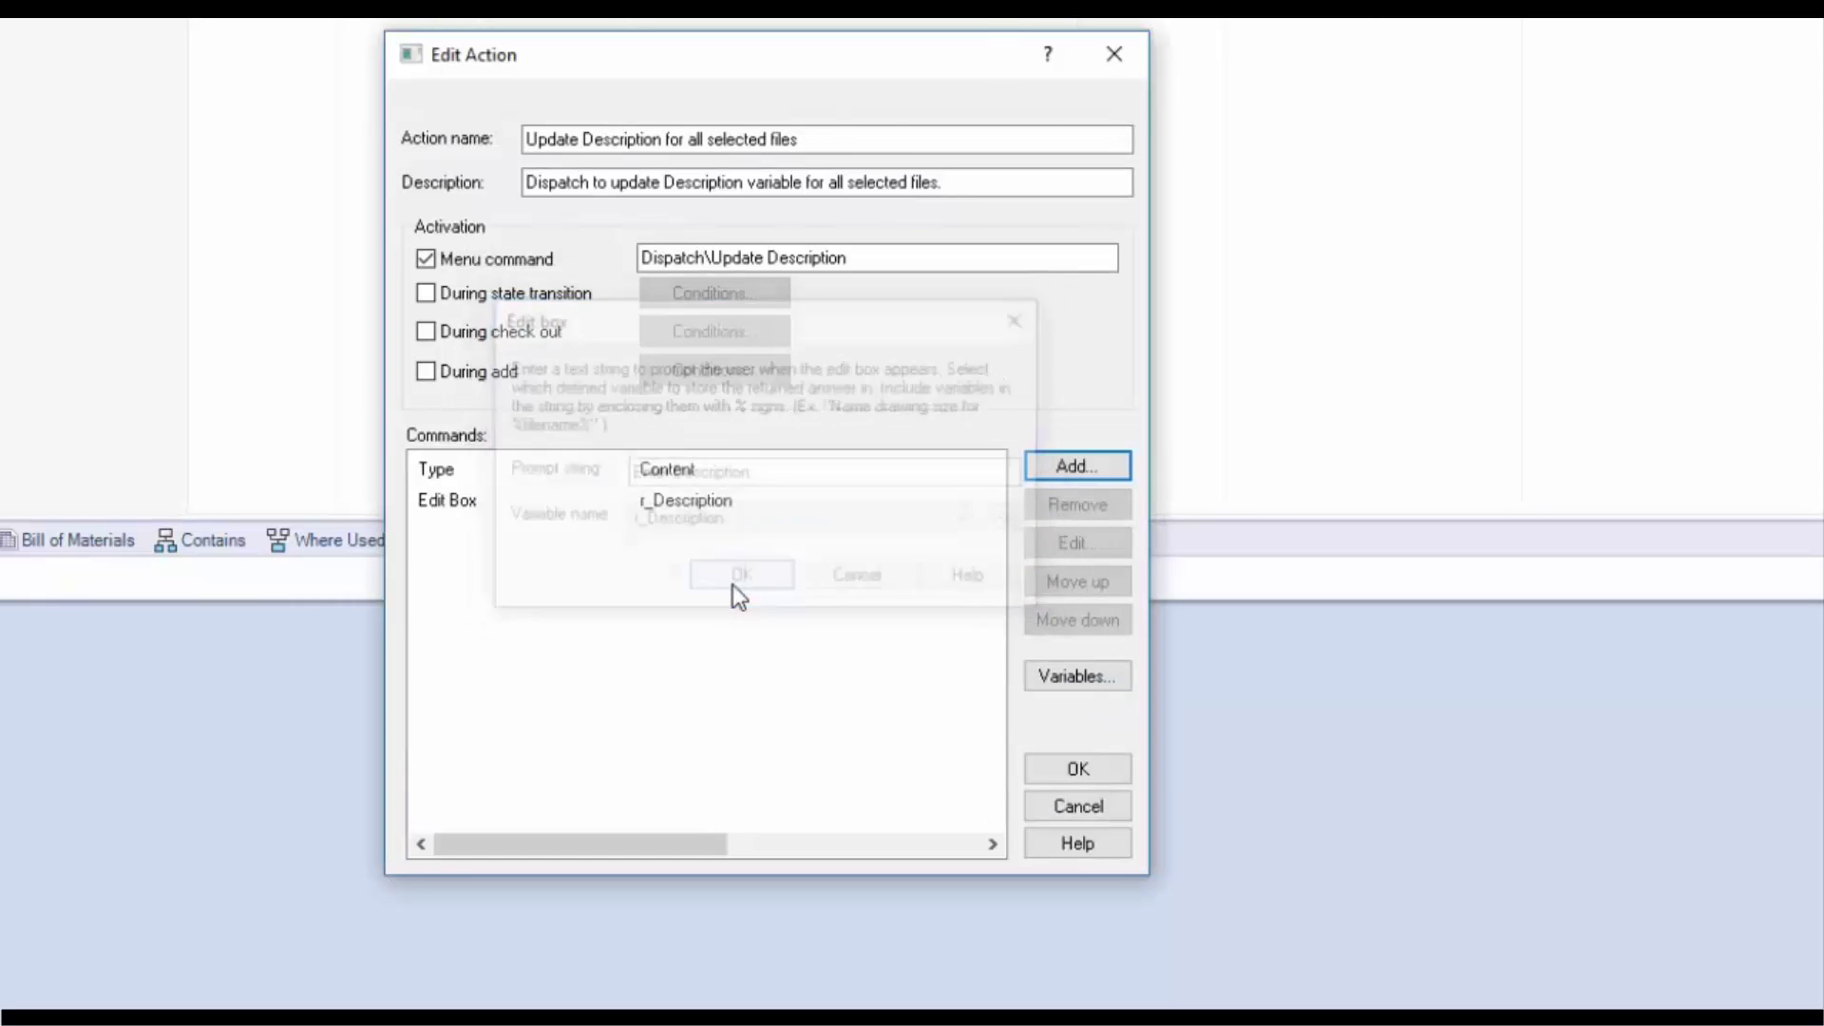
left_click(433, 505)
left_click(484, 557)
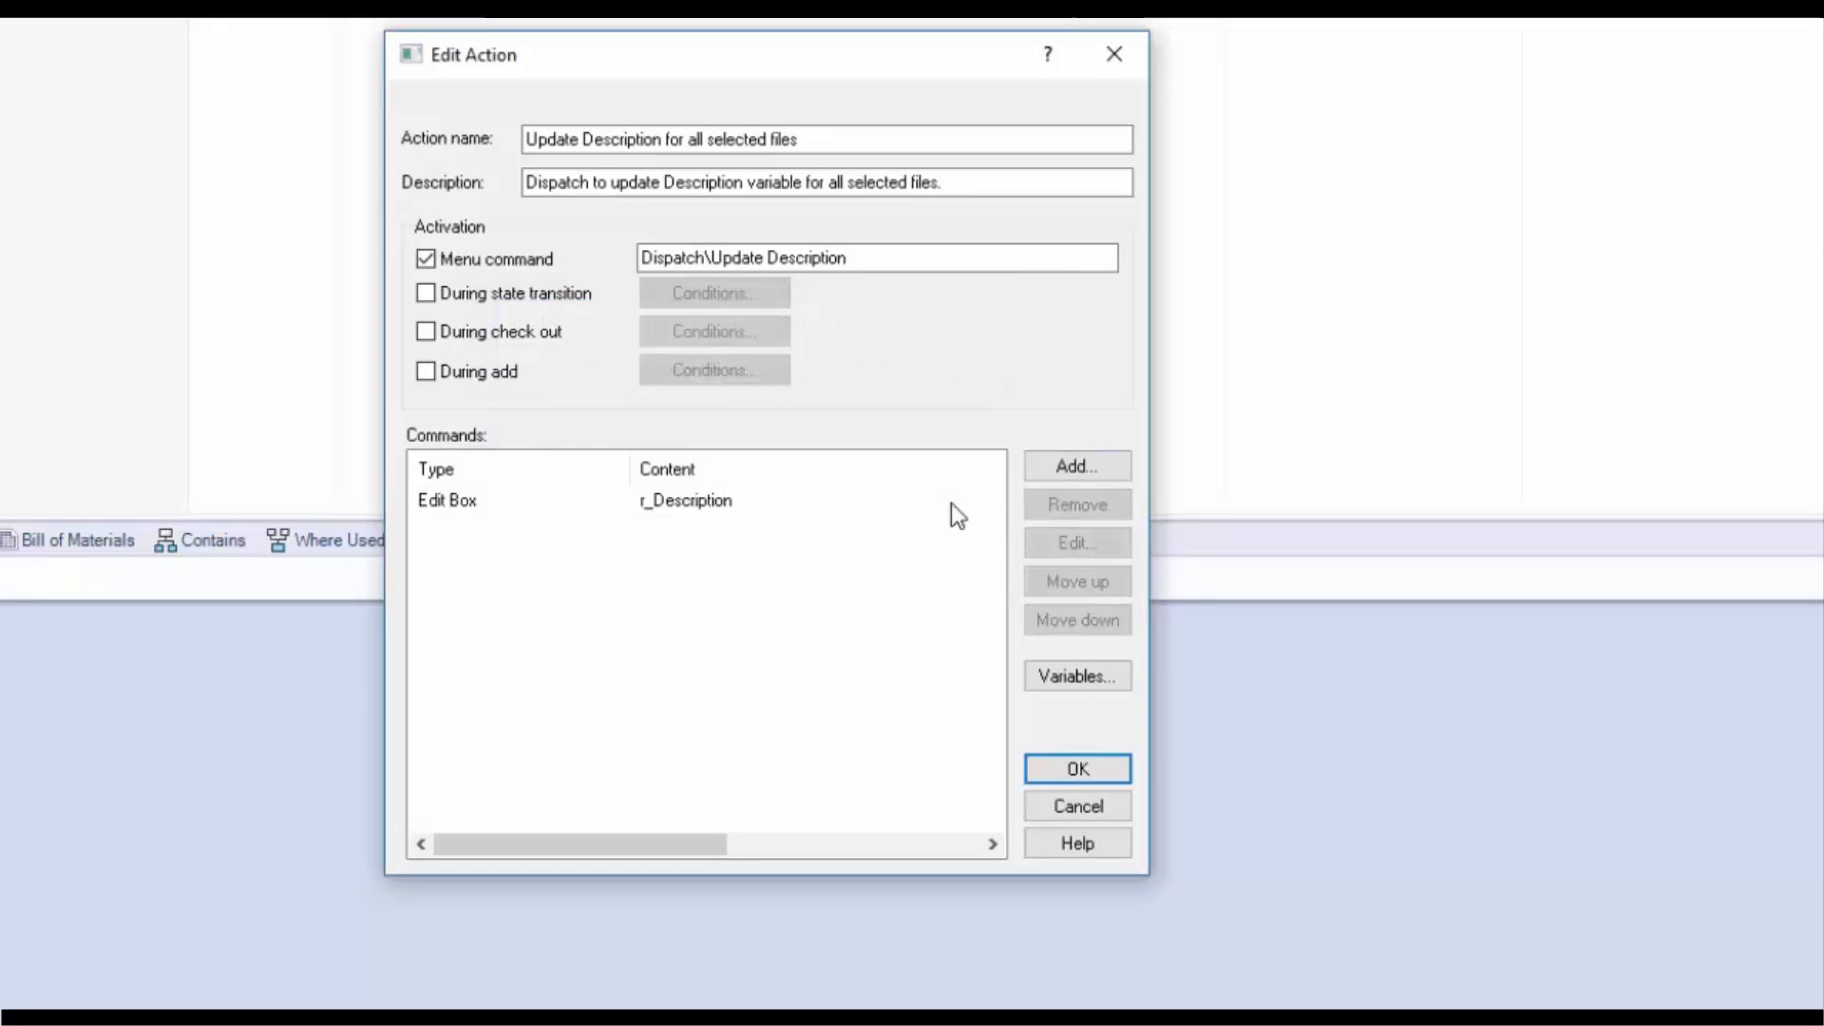
left_click(1041, 468)
Step: Add a For all documents loop and its End for all documents after the Edit Box
left_click(860, 477)
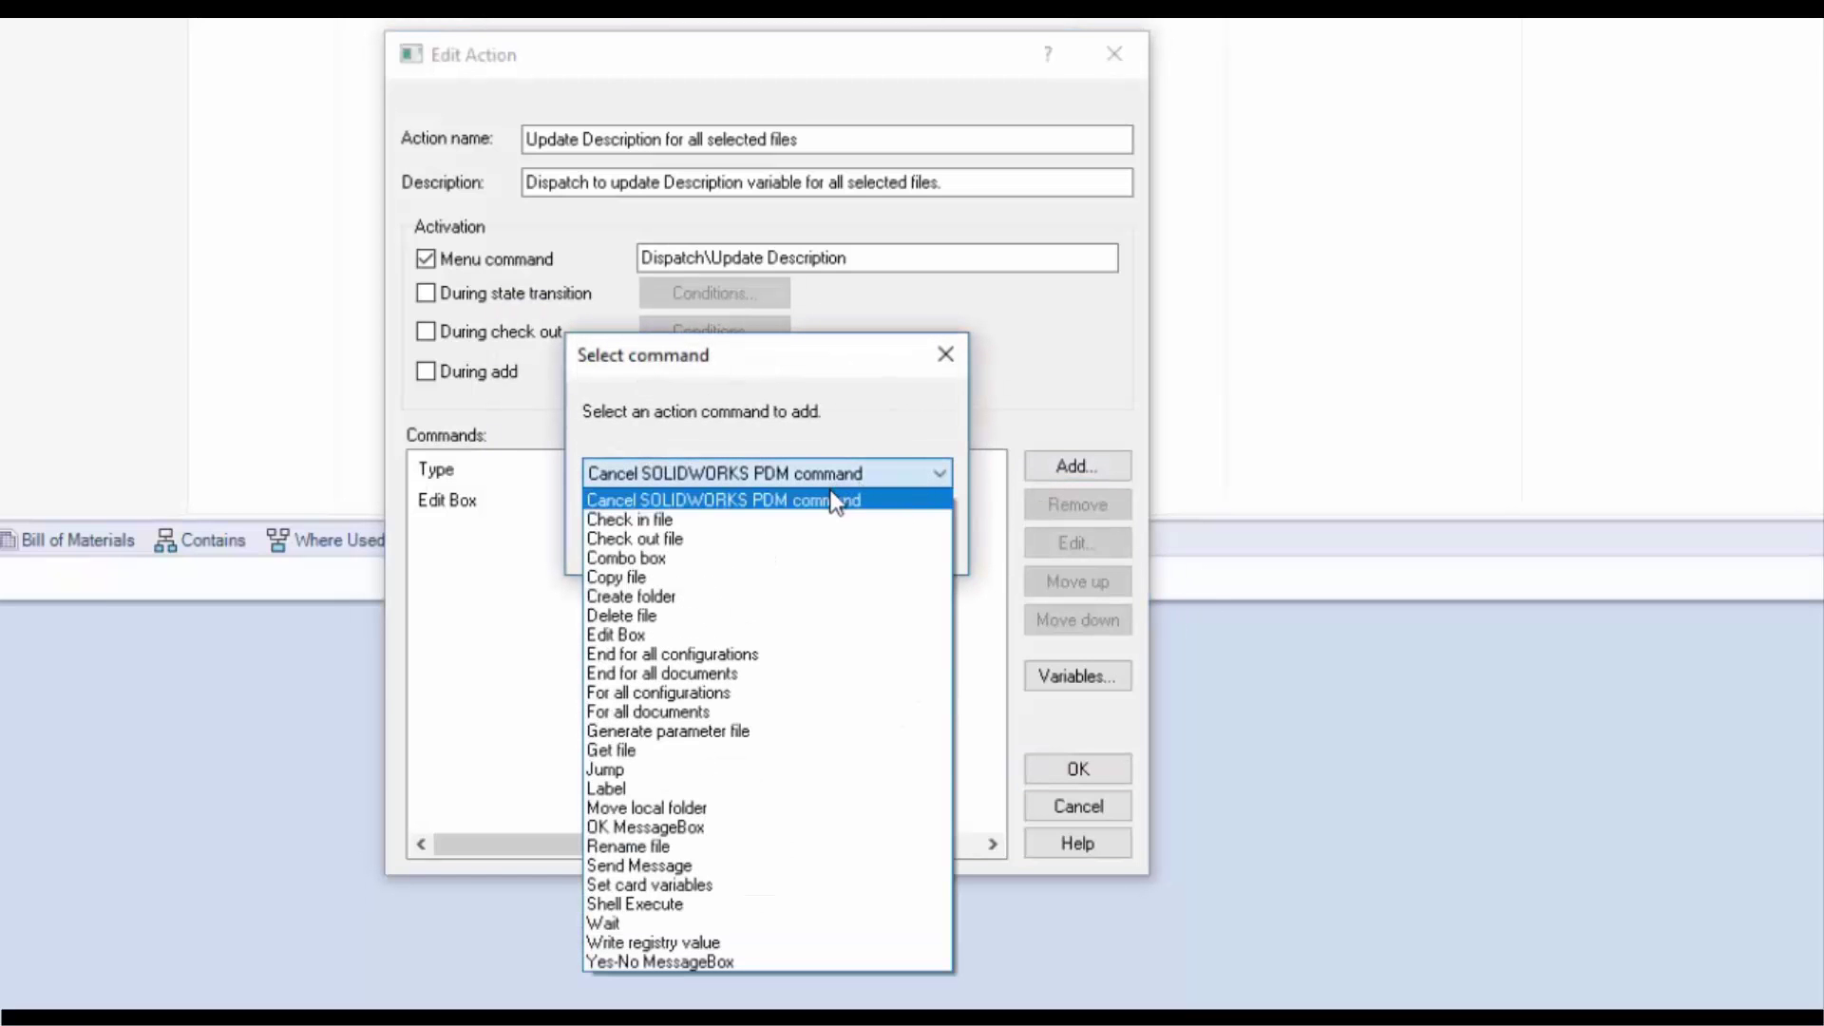
left_click(688, 712)
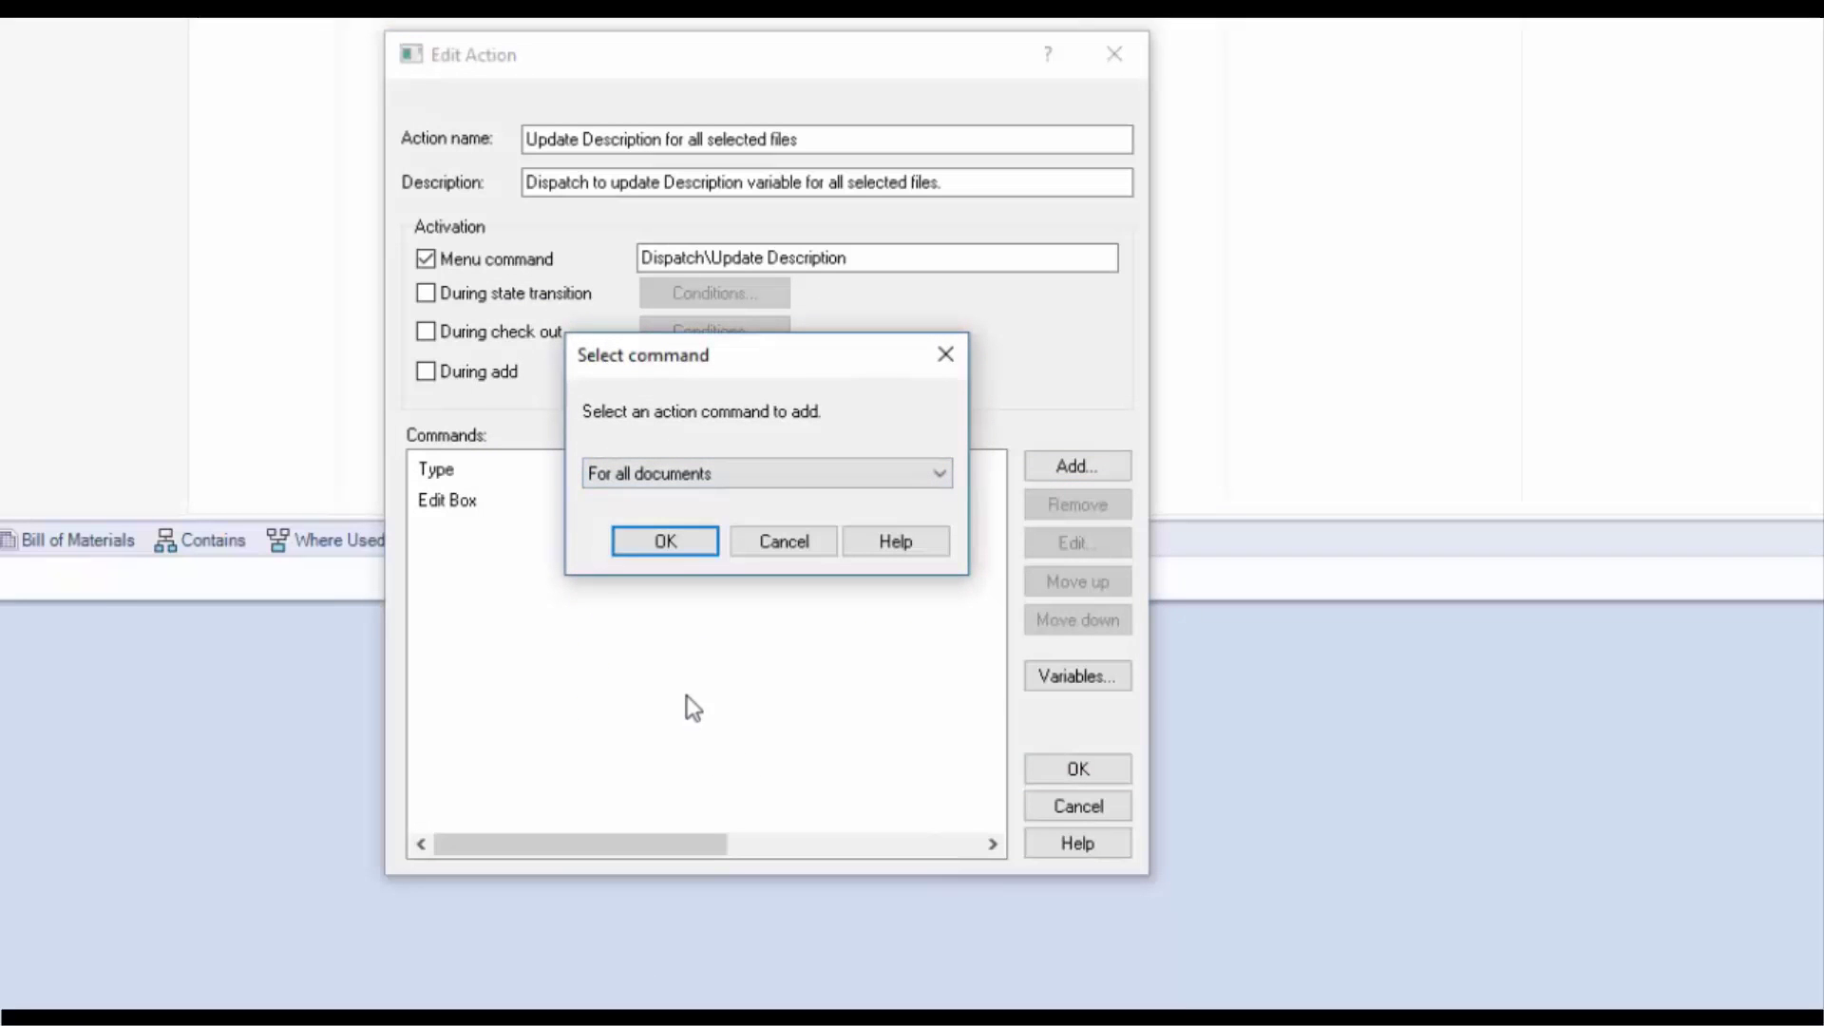
left_click(676, 544)
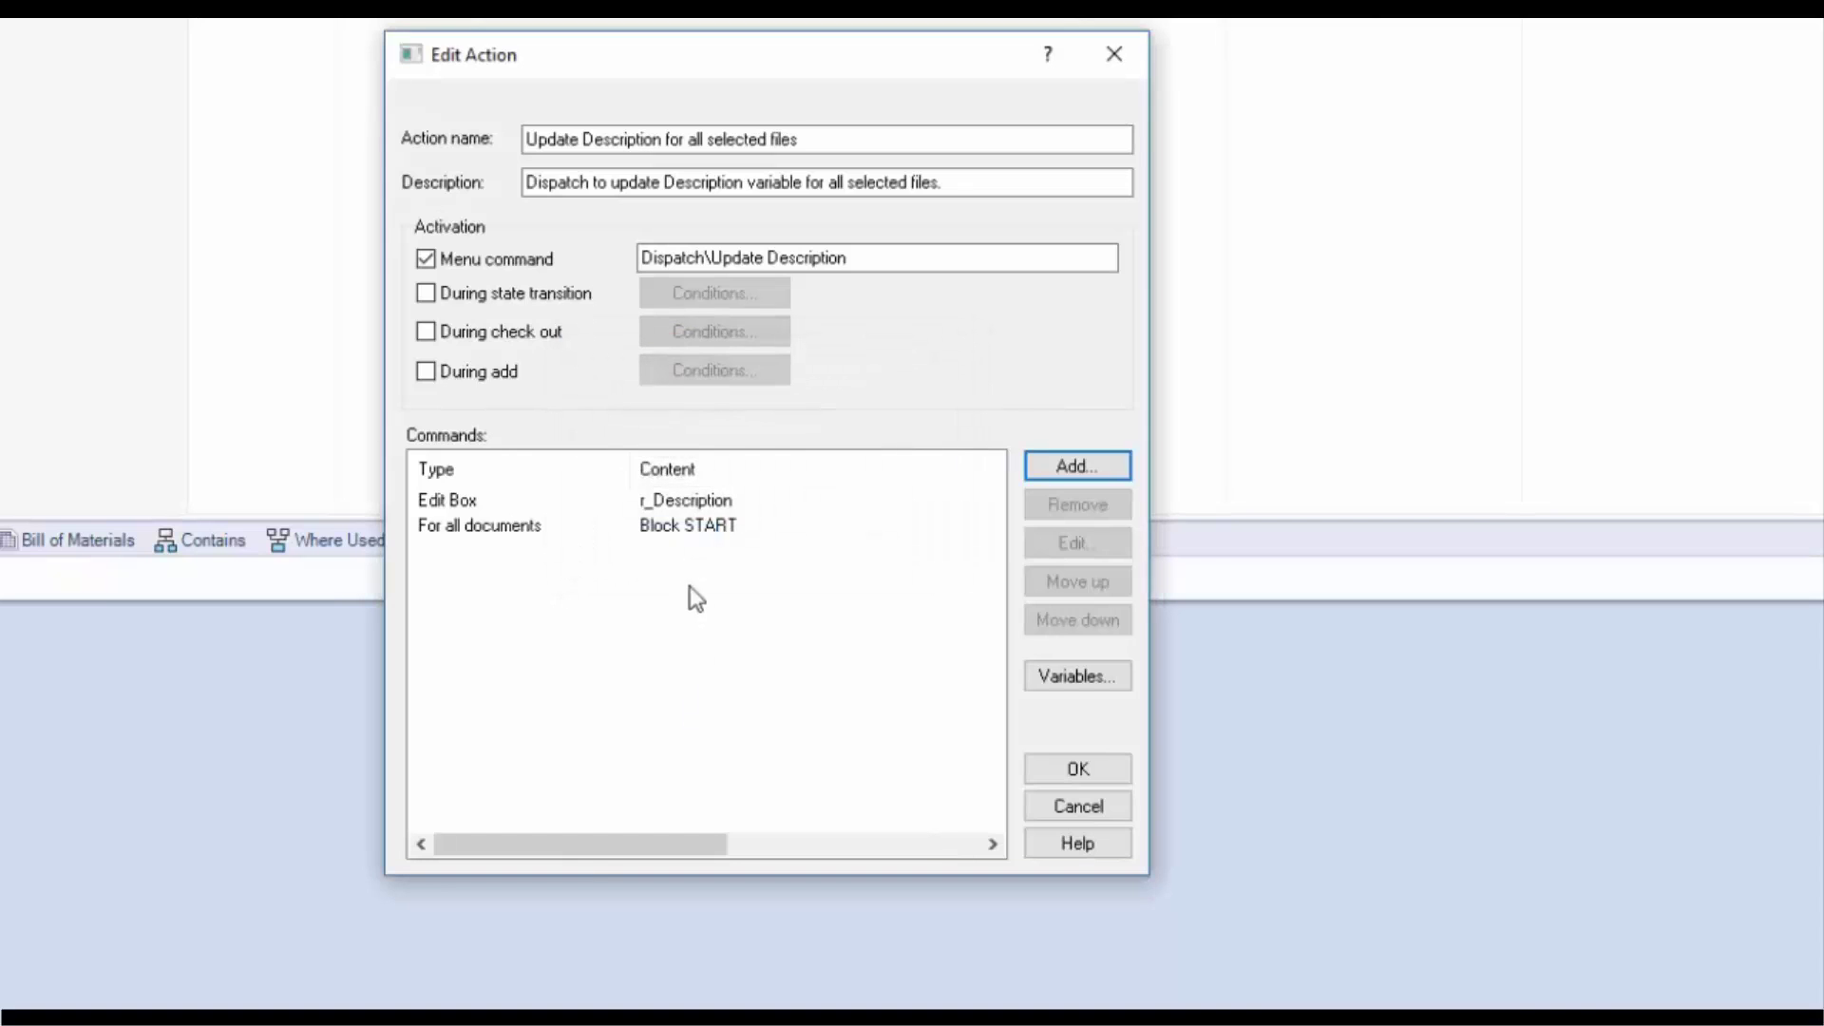
left_click(678, 528)
left_click(1068, 473)
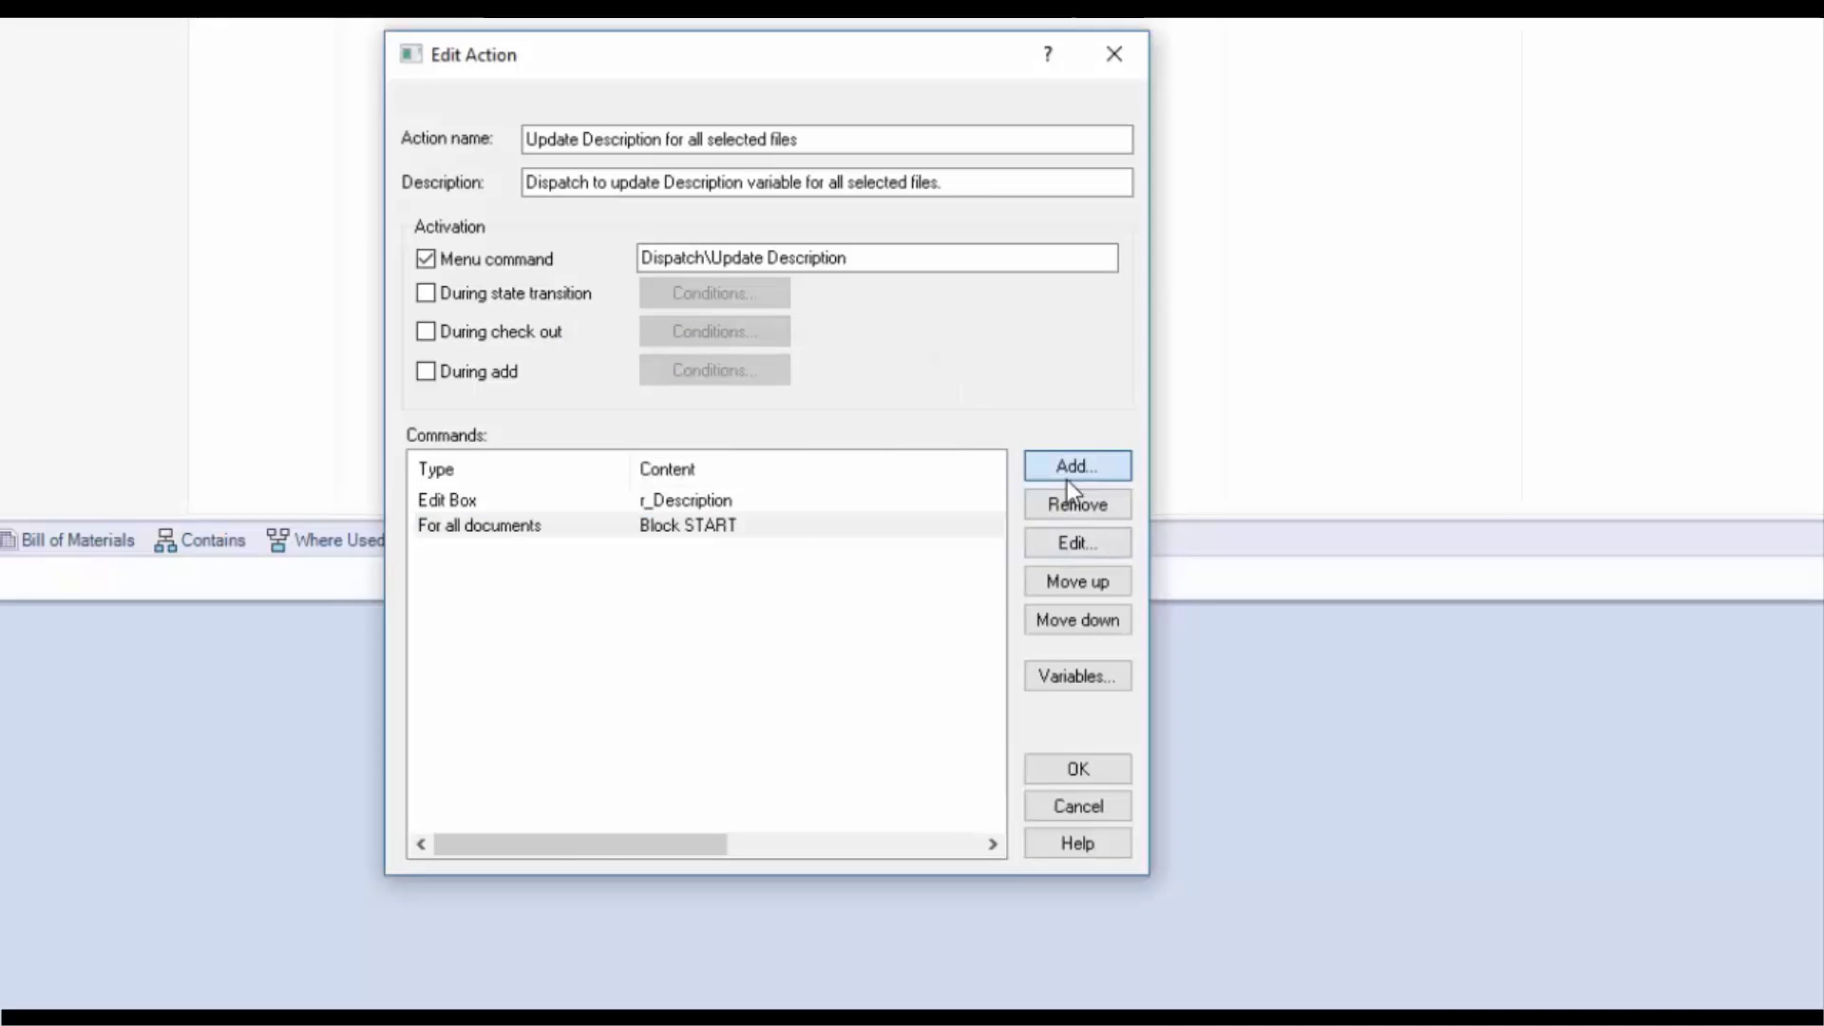
left_click(738, 475)
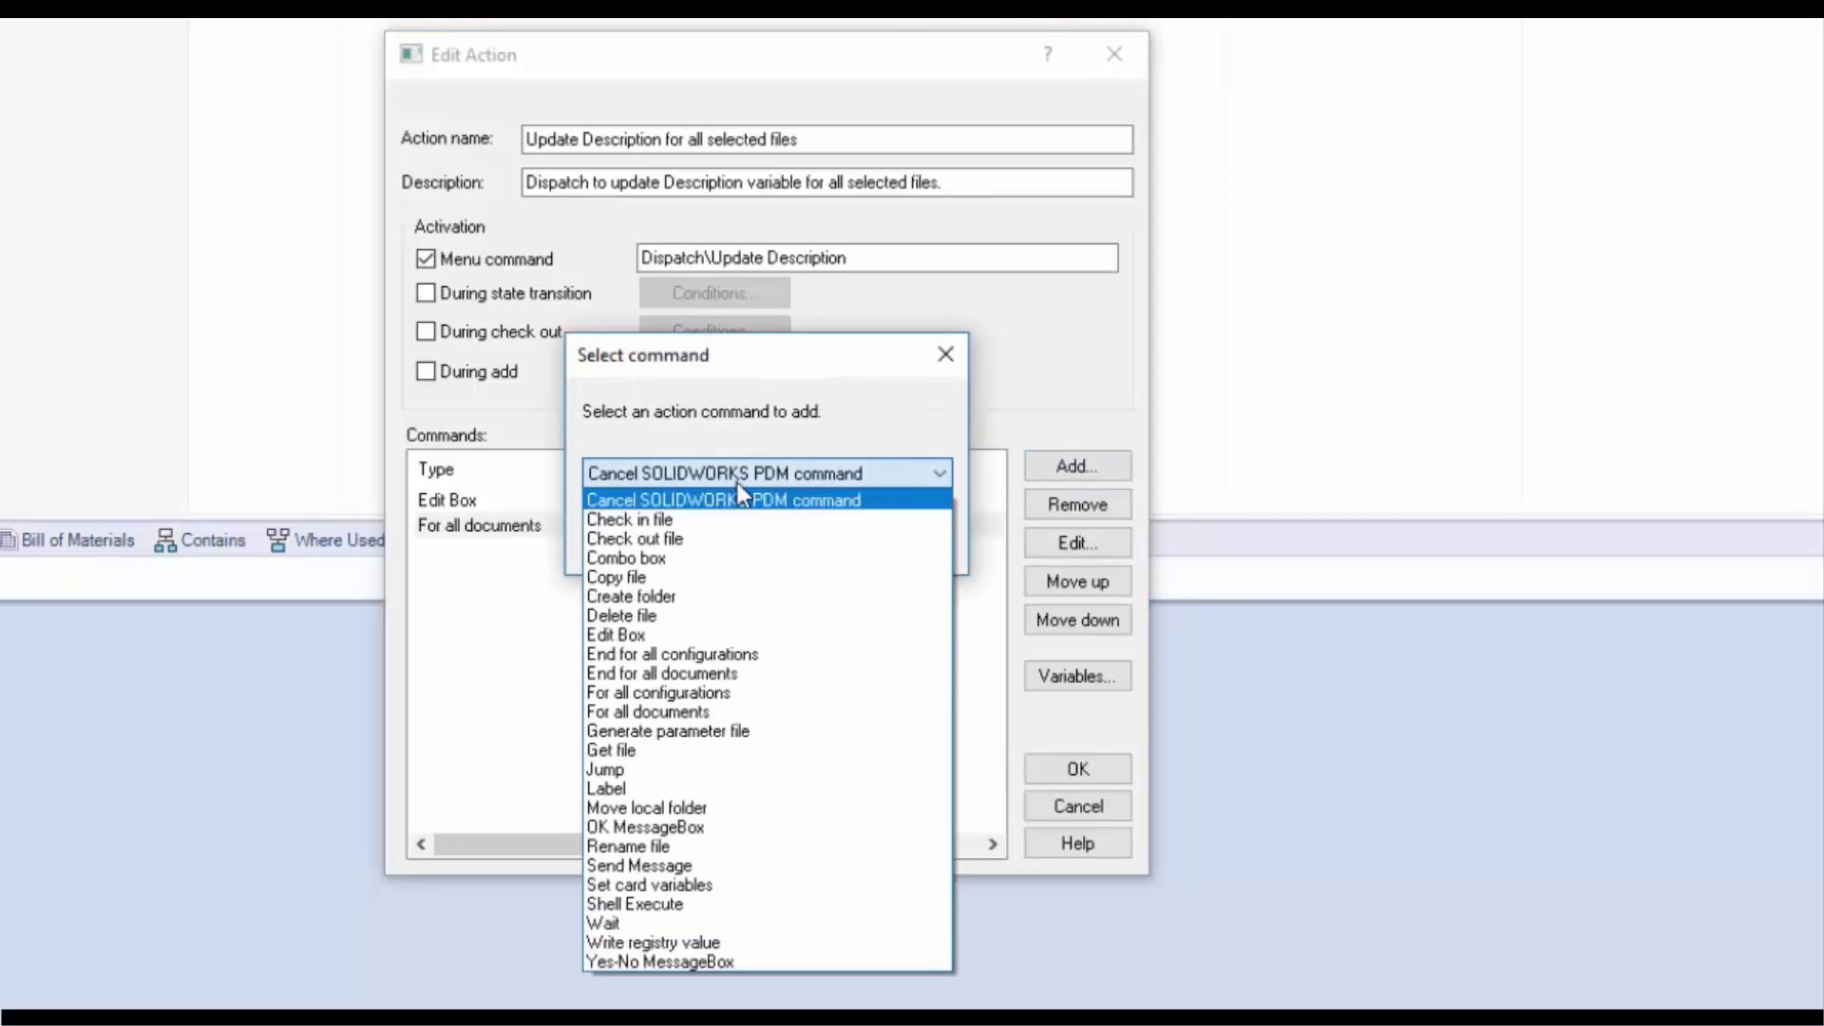
left_click(653, 680)
left_click(661, 541)
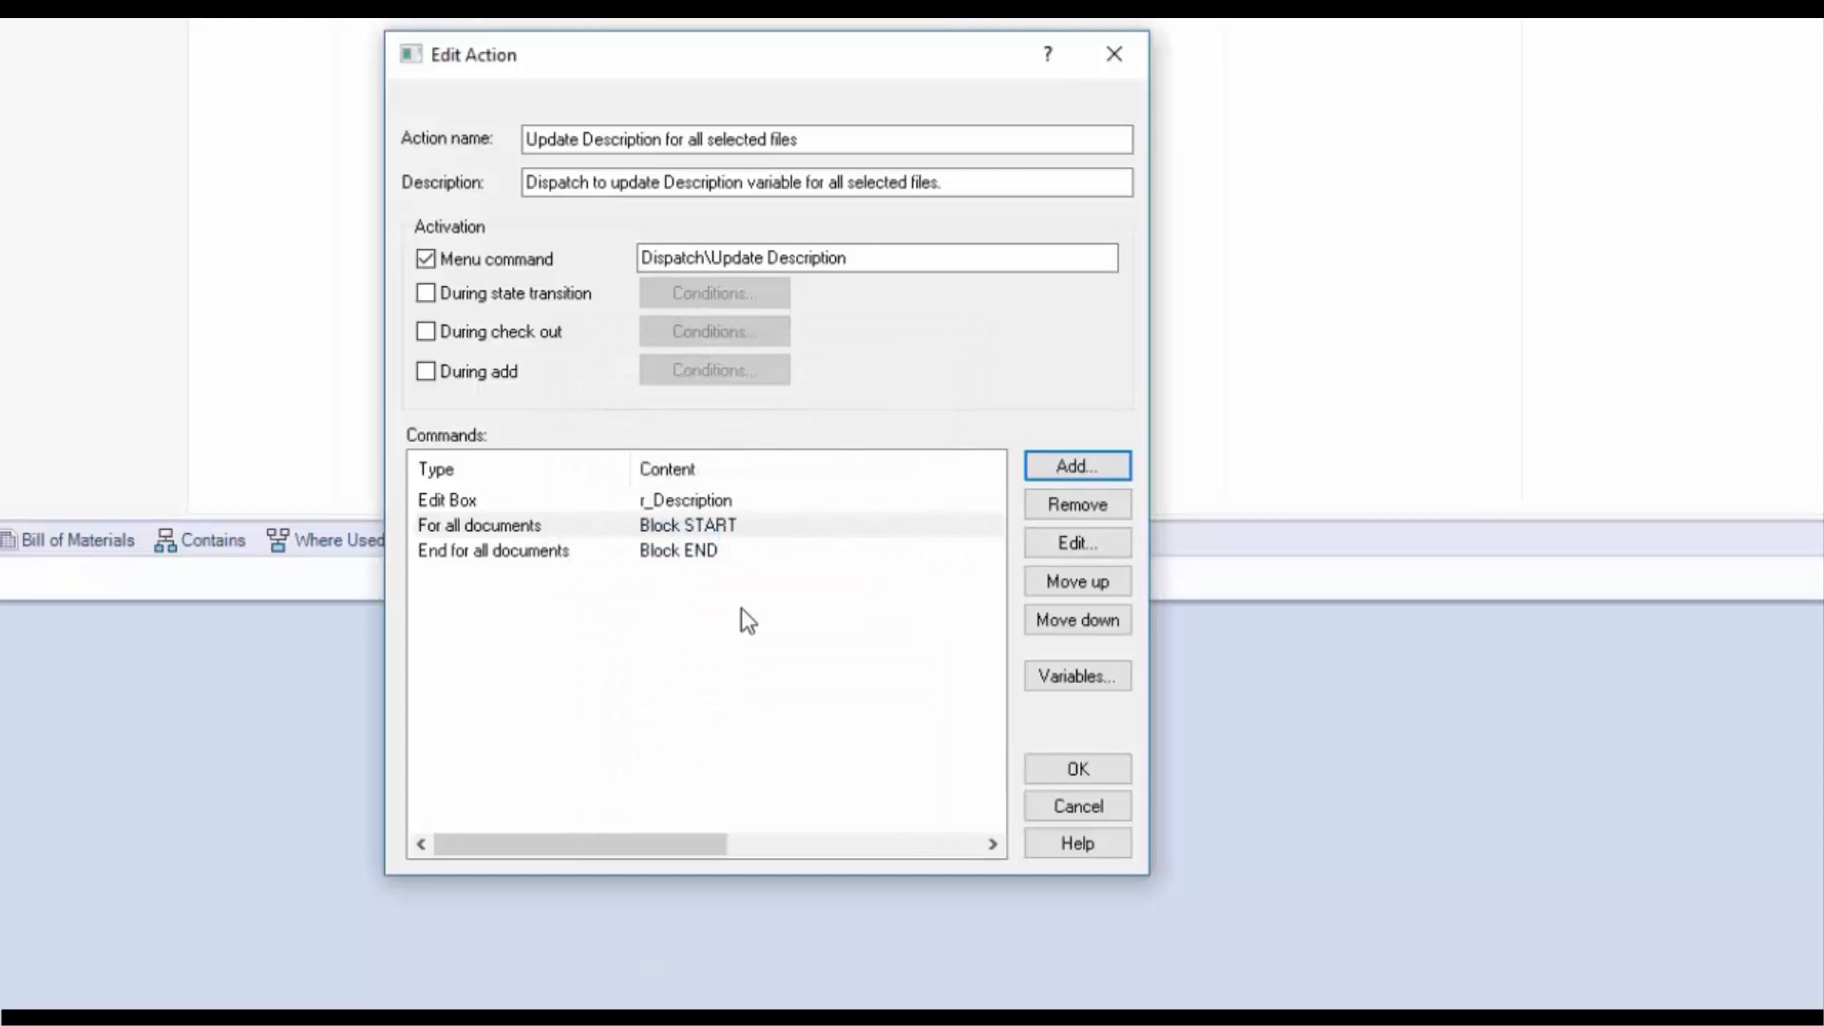
left_click(480, 501)
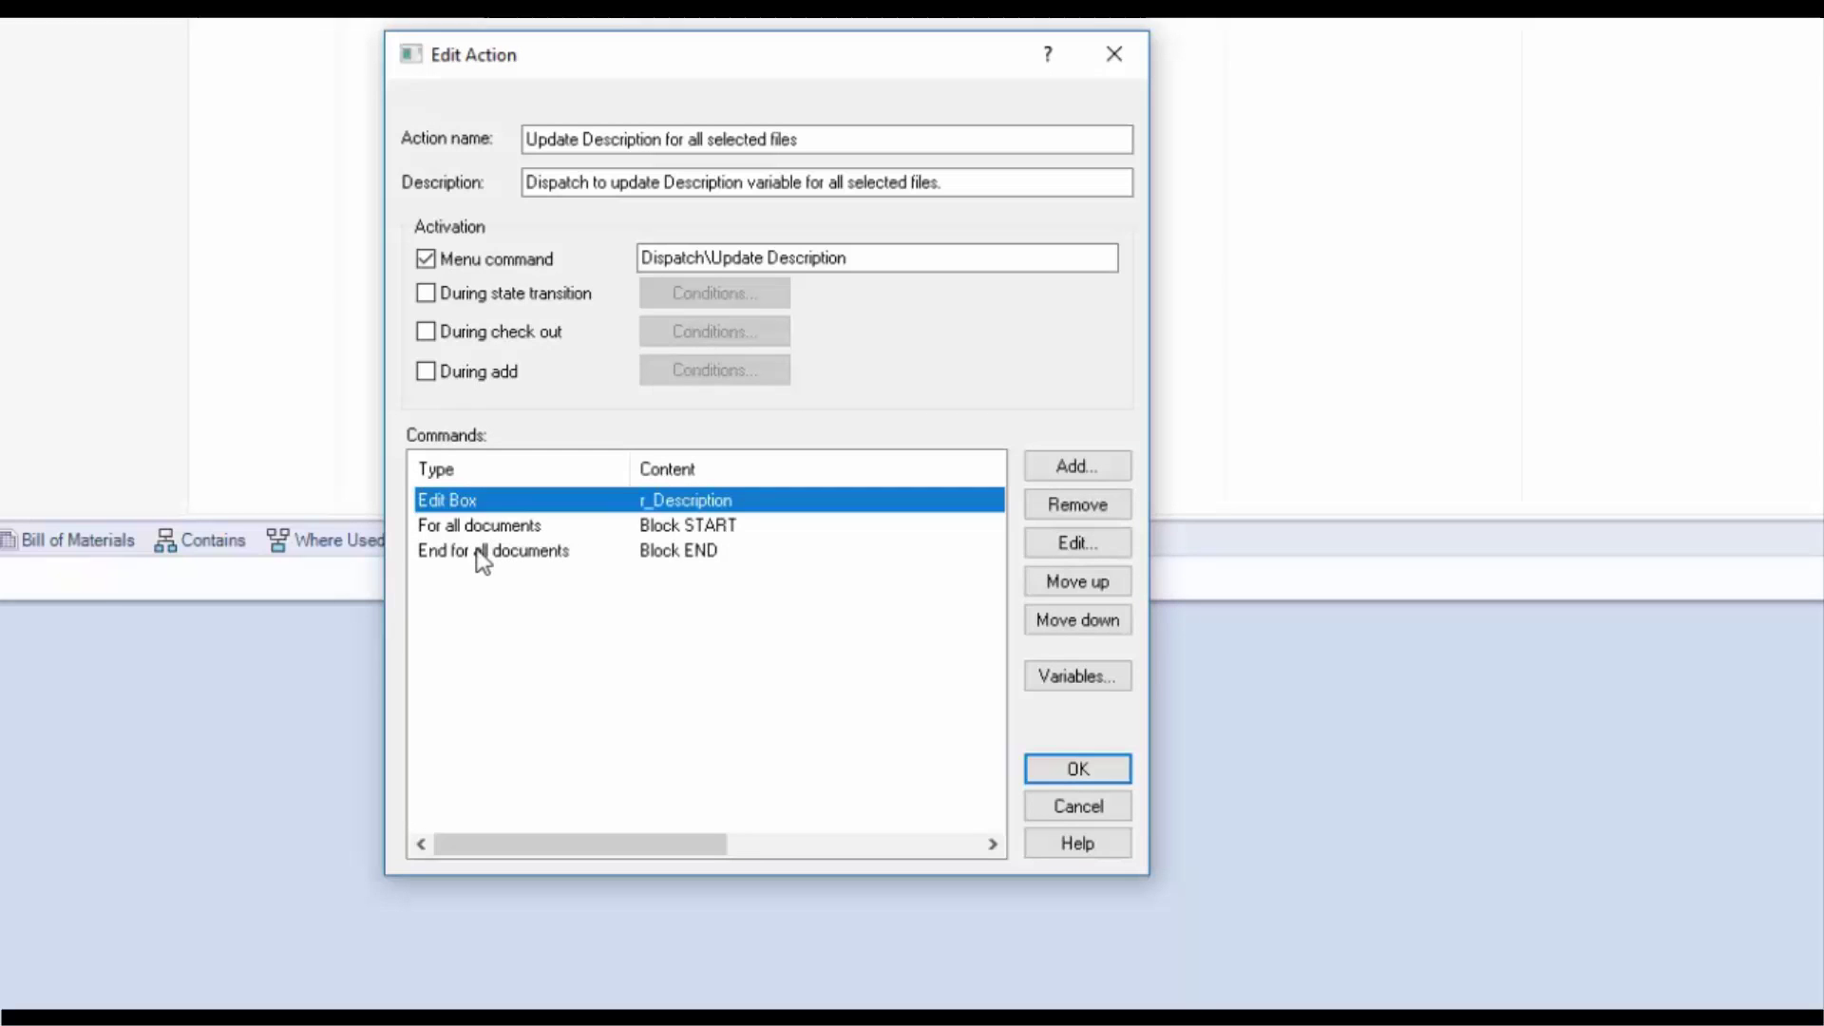
left_click(519, 528)
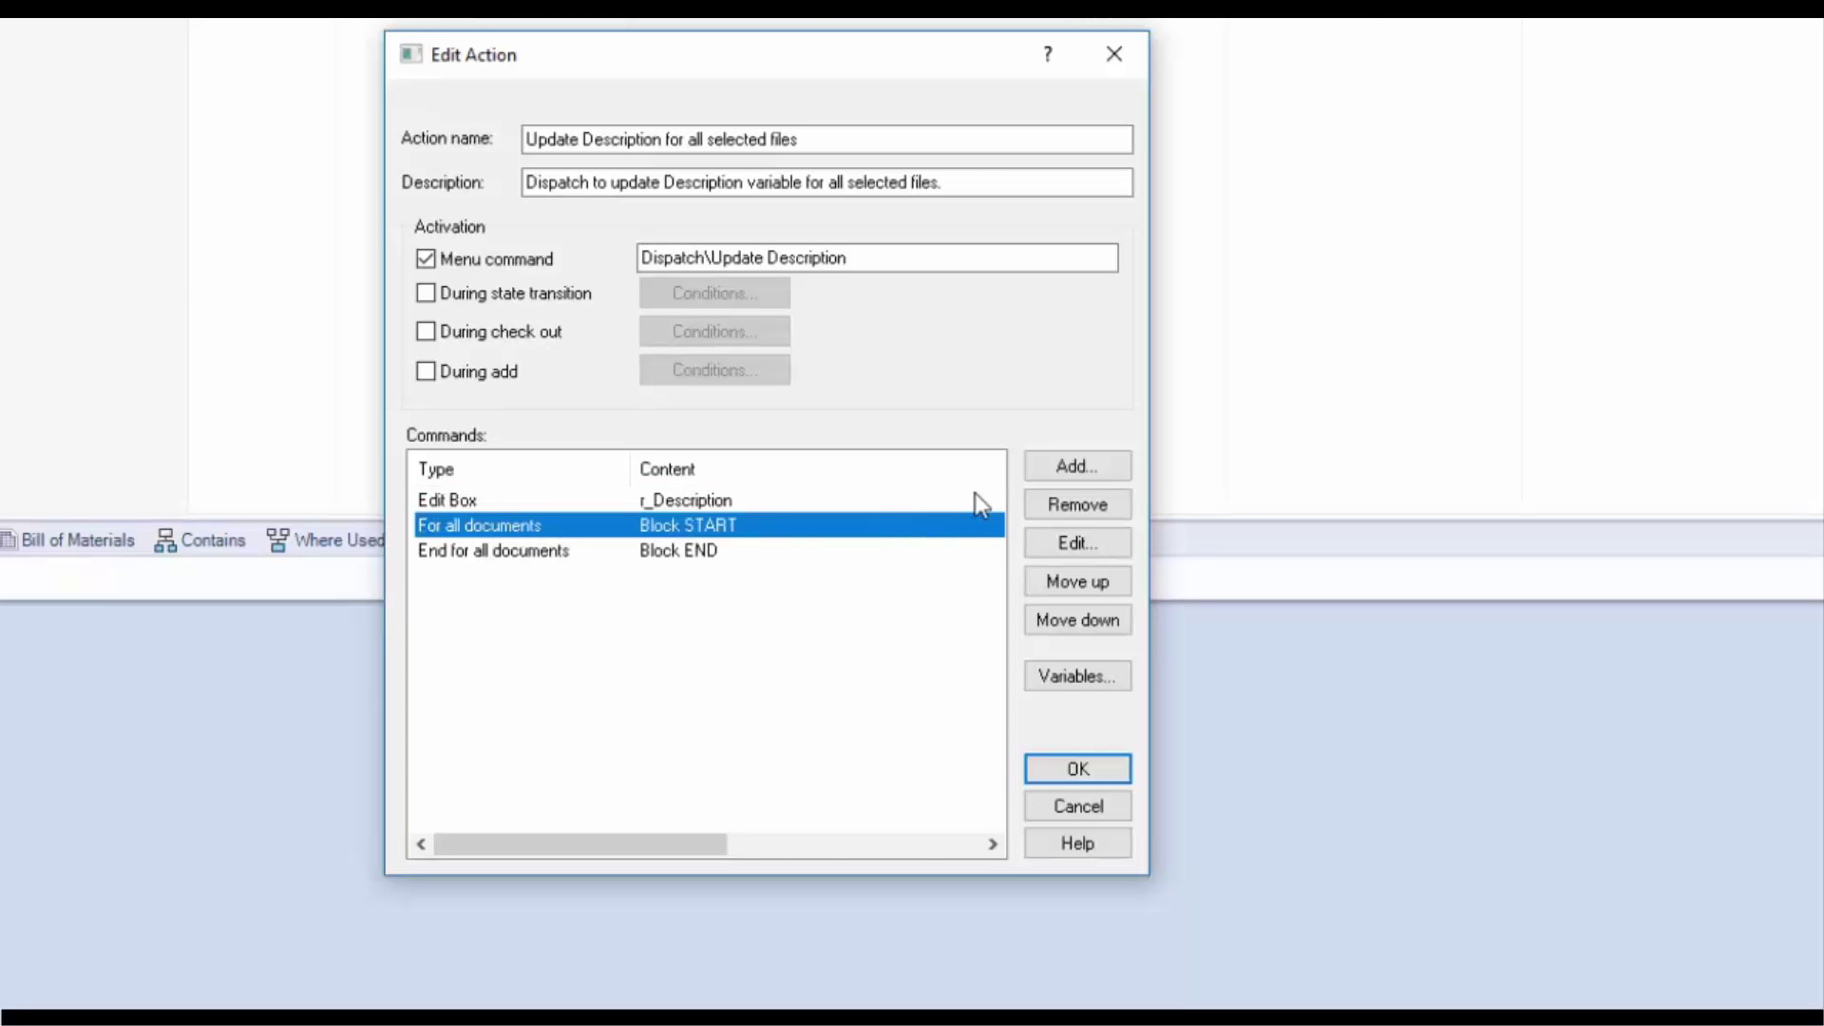
Step: Add a Set card variables command inside the for-all-documents block
left_click(1045, 468)
left_click(893, 475)
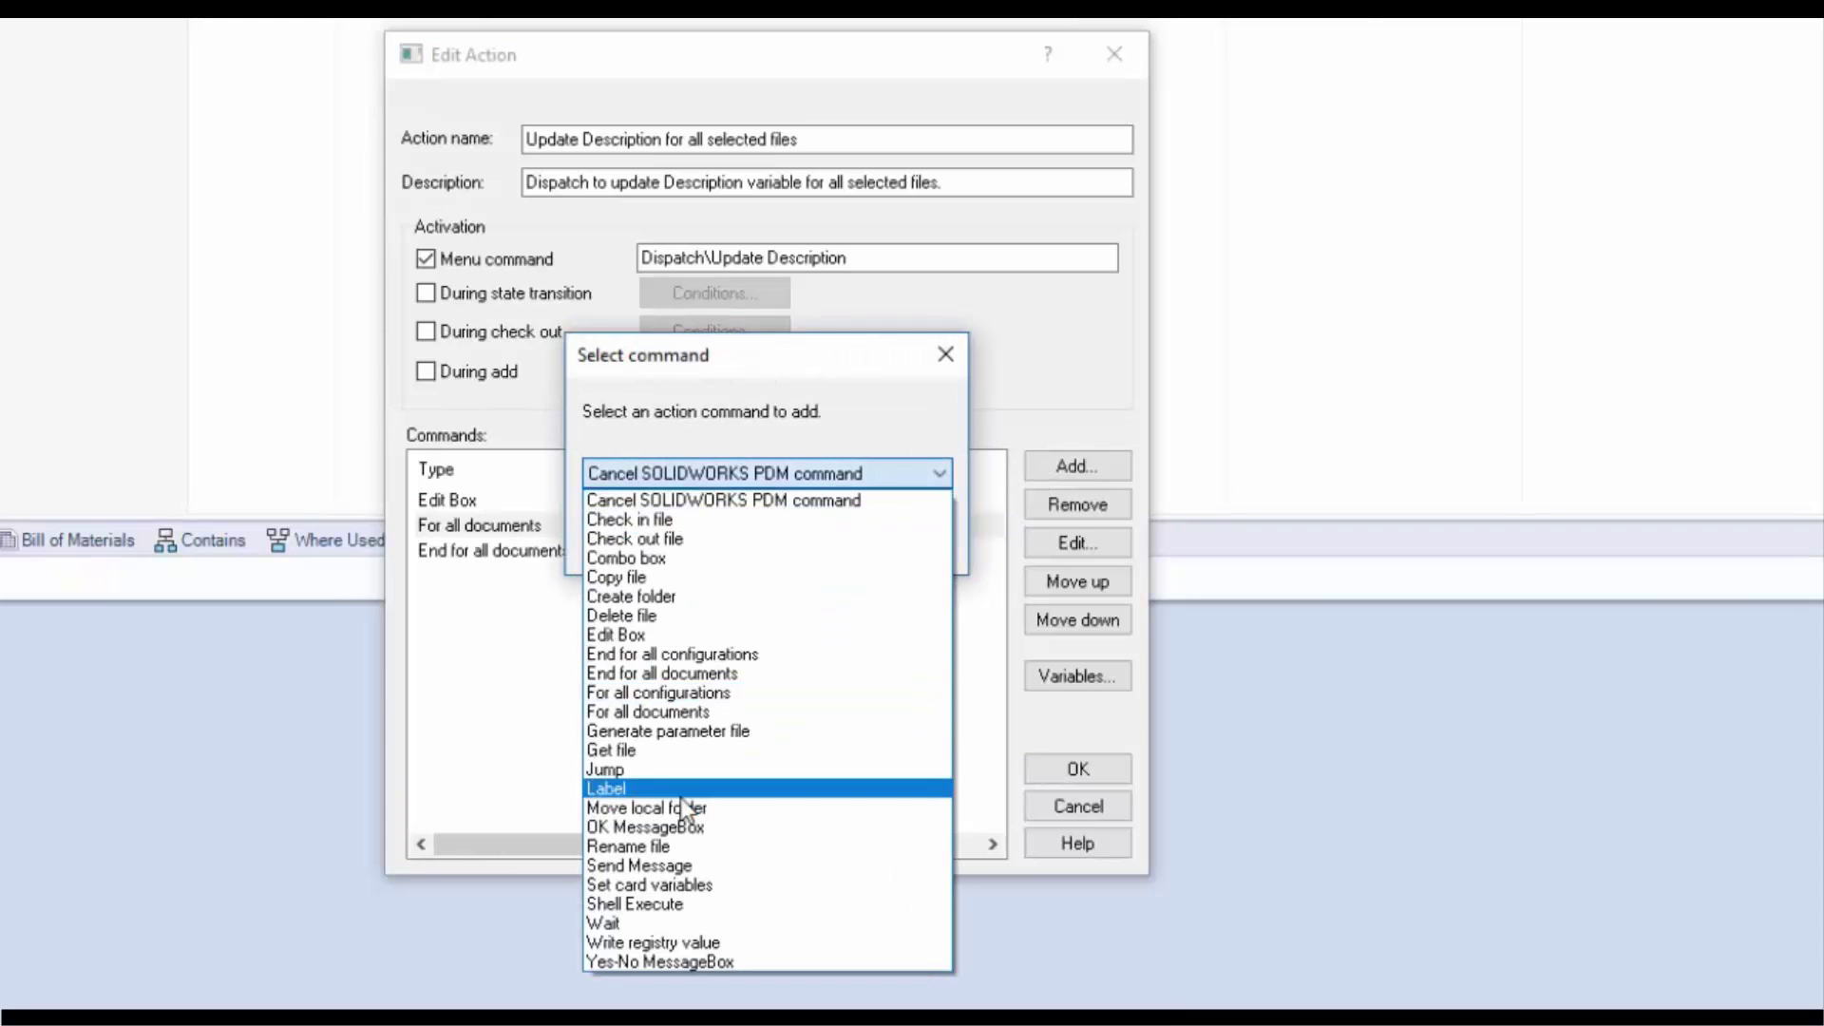
left_click(674, 887)
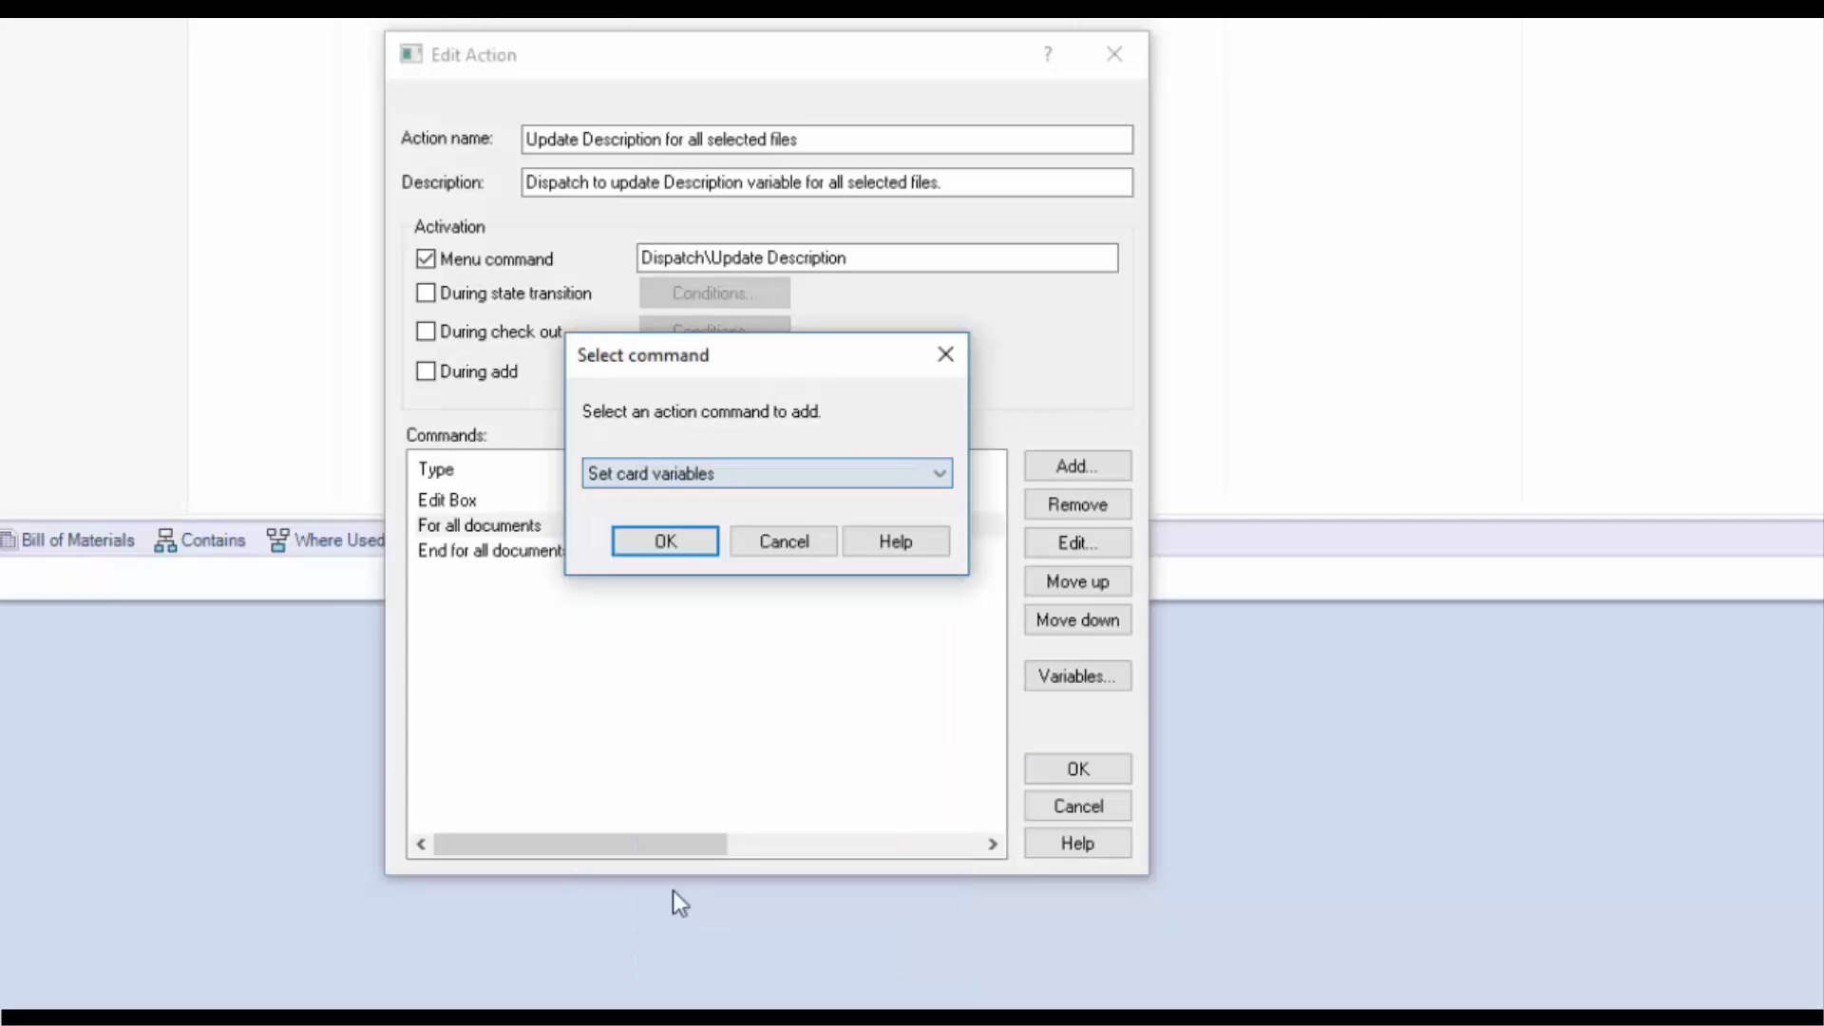
left_click(663, 542)
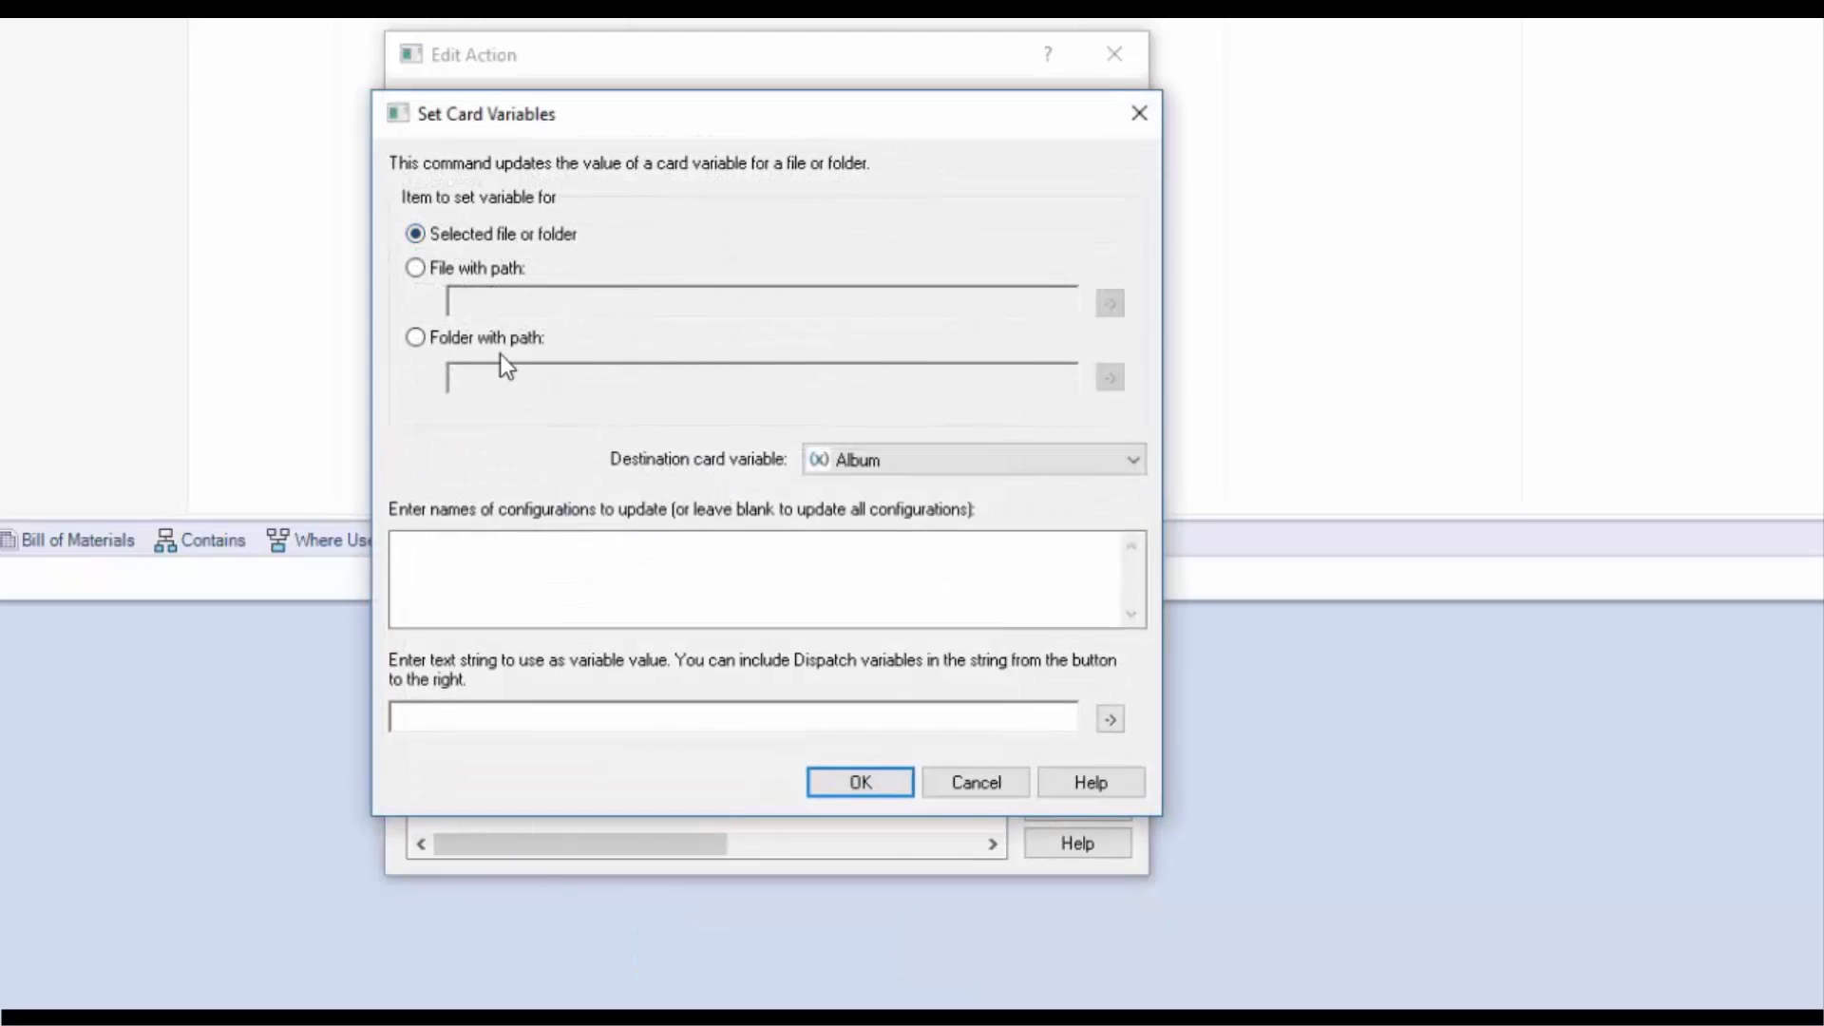
Step: Target the Description card variable and set its value to r_Description
left_click(920, 460)
left_click_drag(1136, 642, 1145, 765)
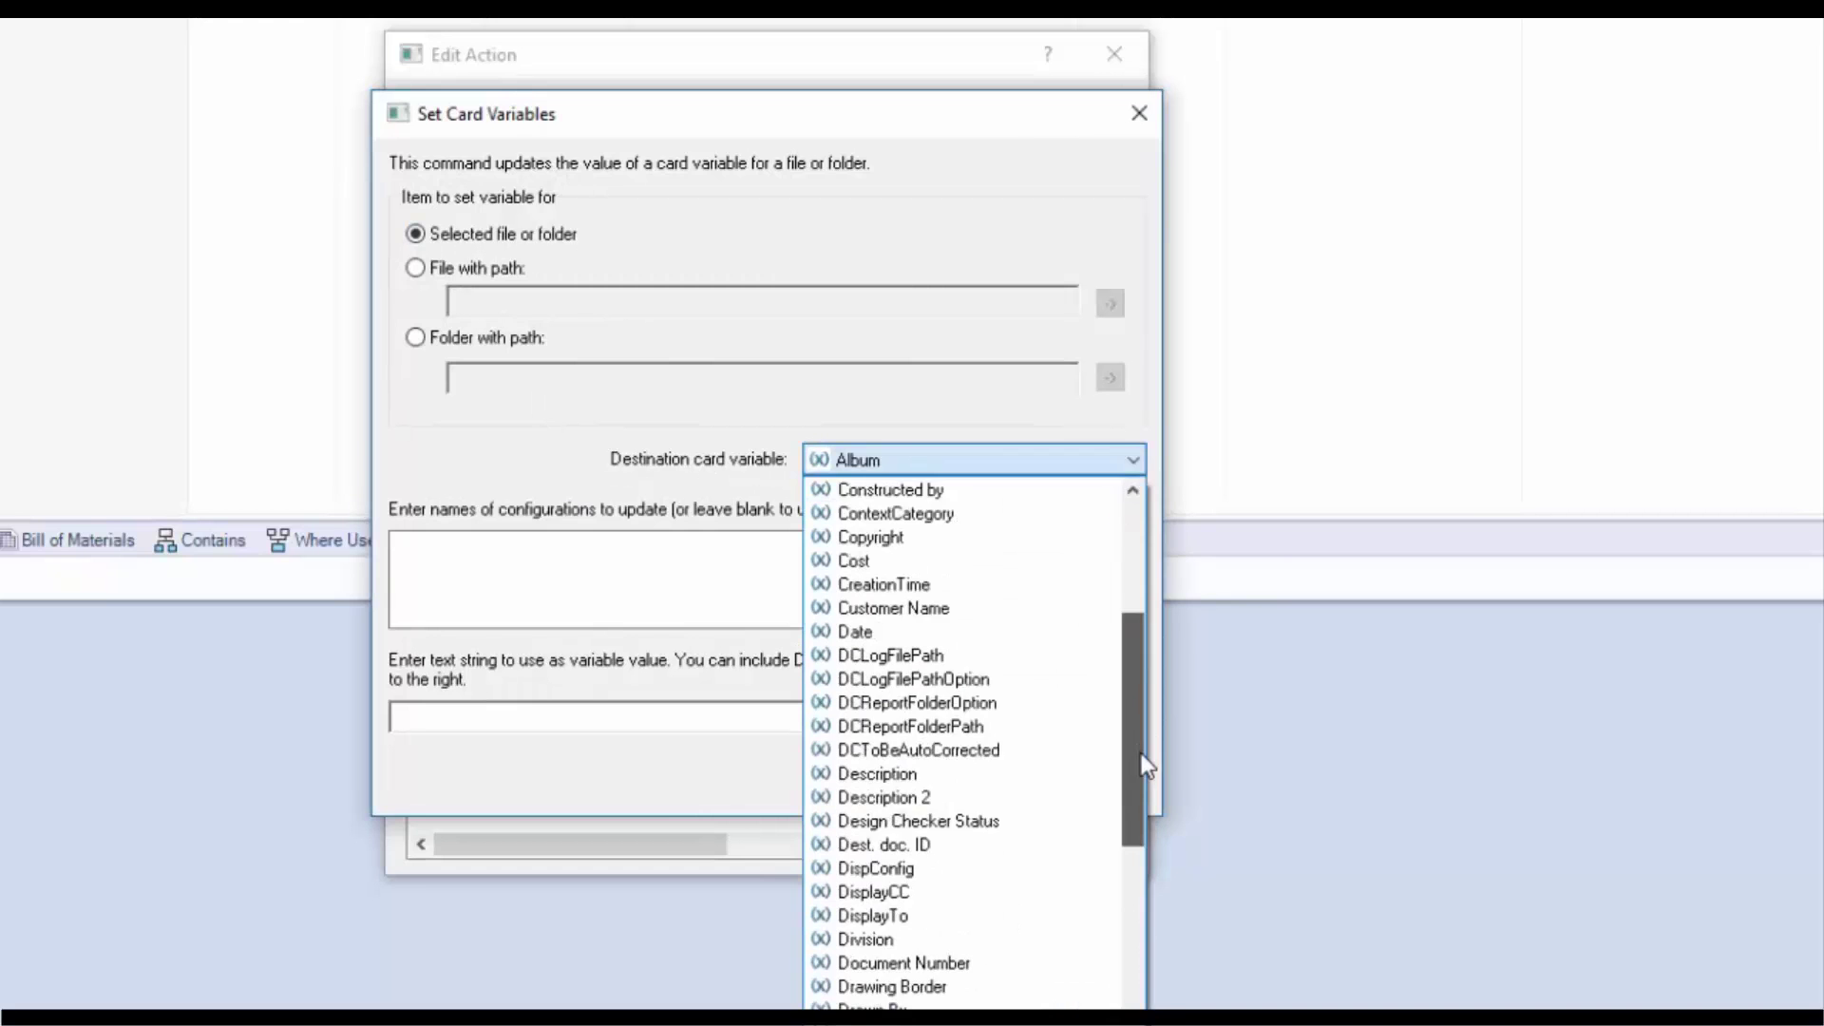
left_click(853, 755)
left_click(881, 573)
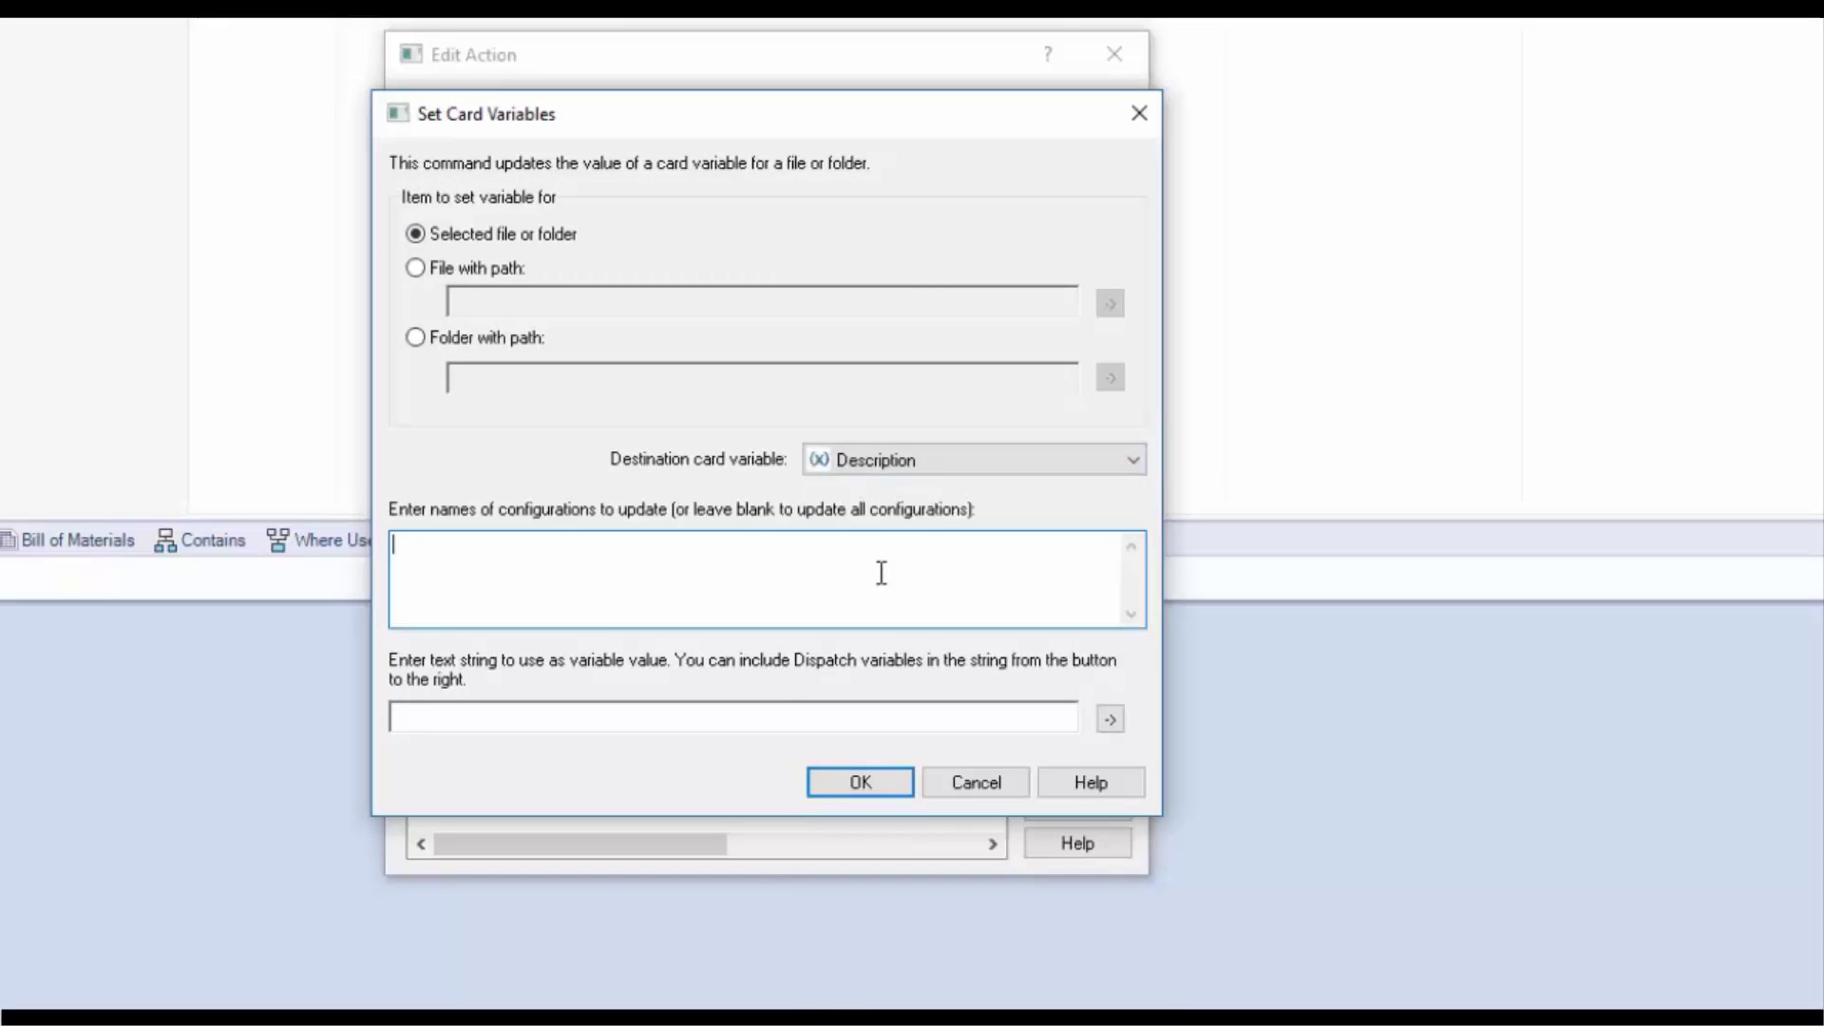
left_click(871, 708)
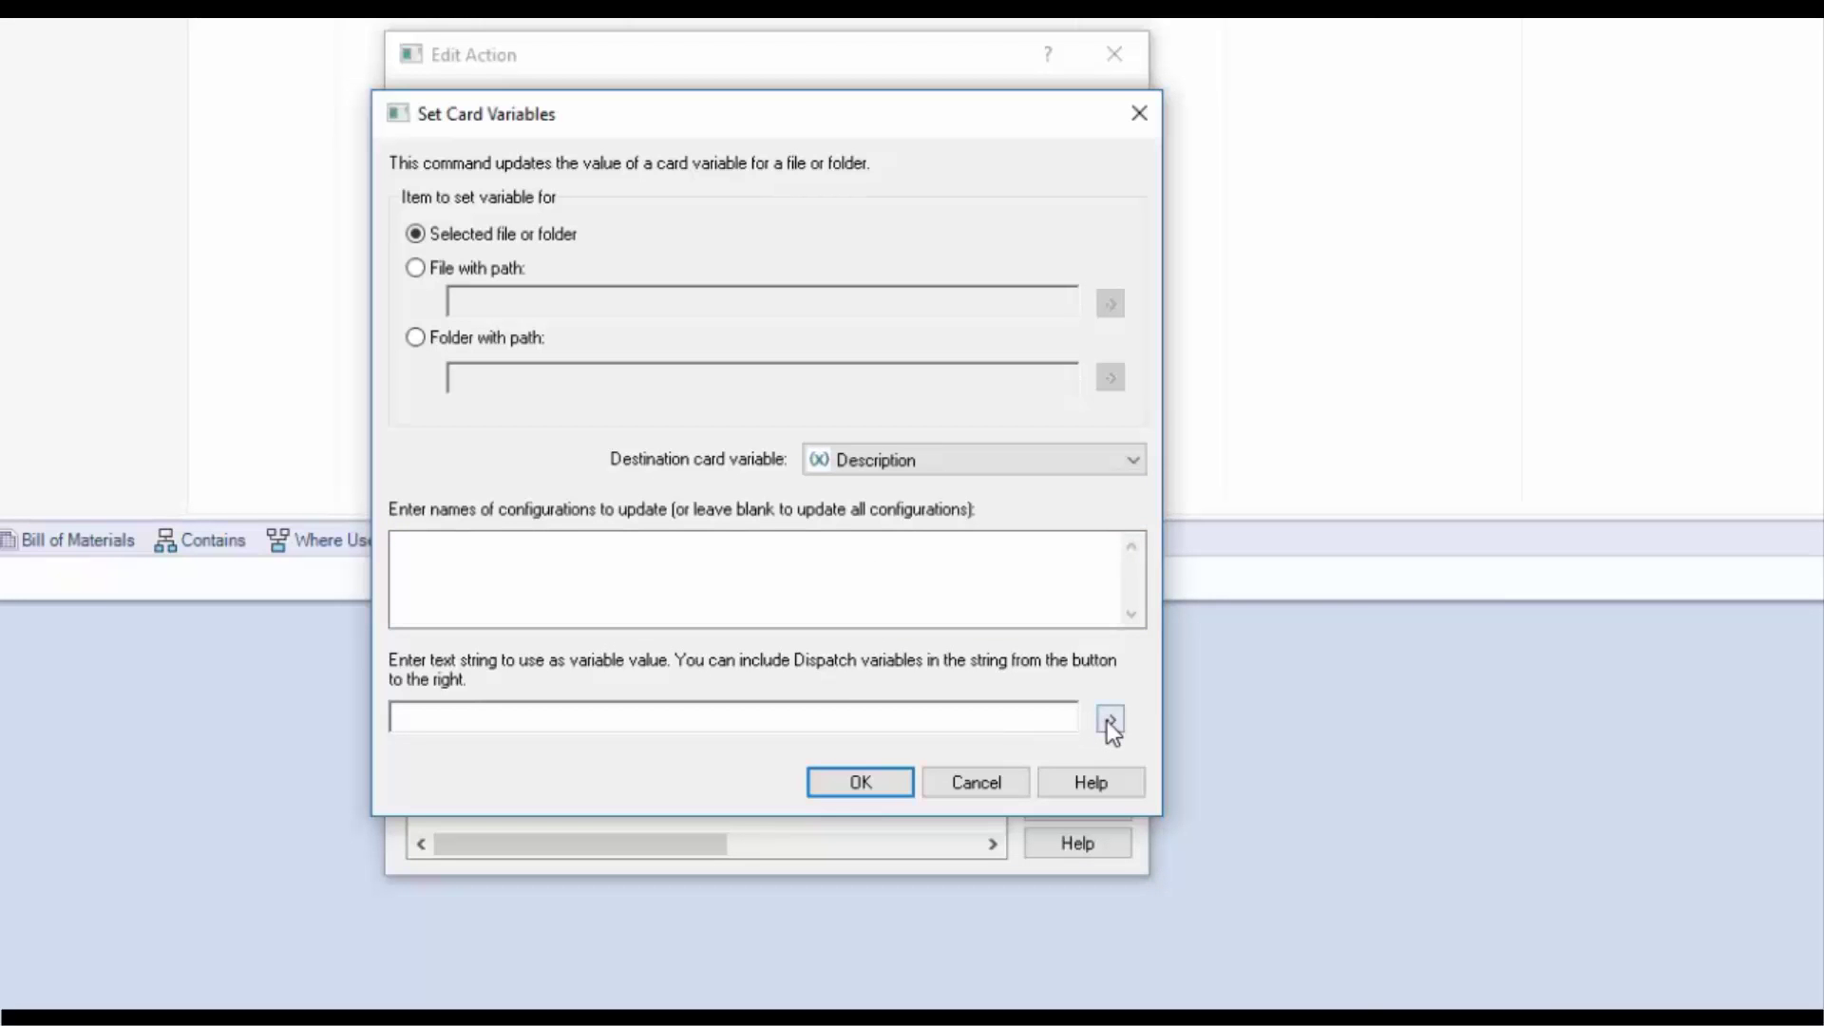
left_click(1110, 719)
mouse_move(1334, 802)
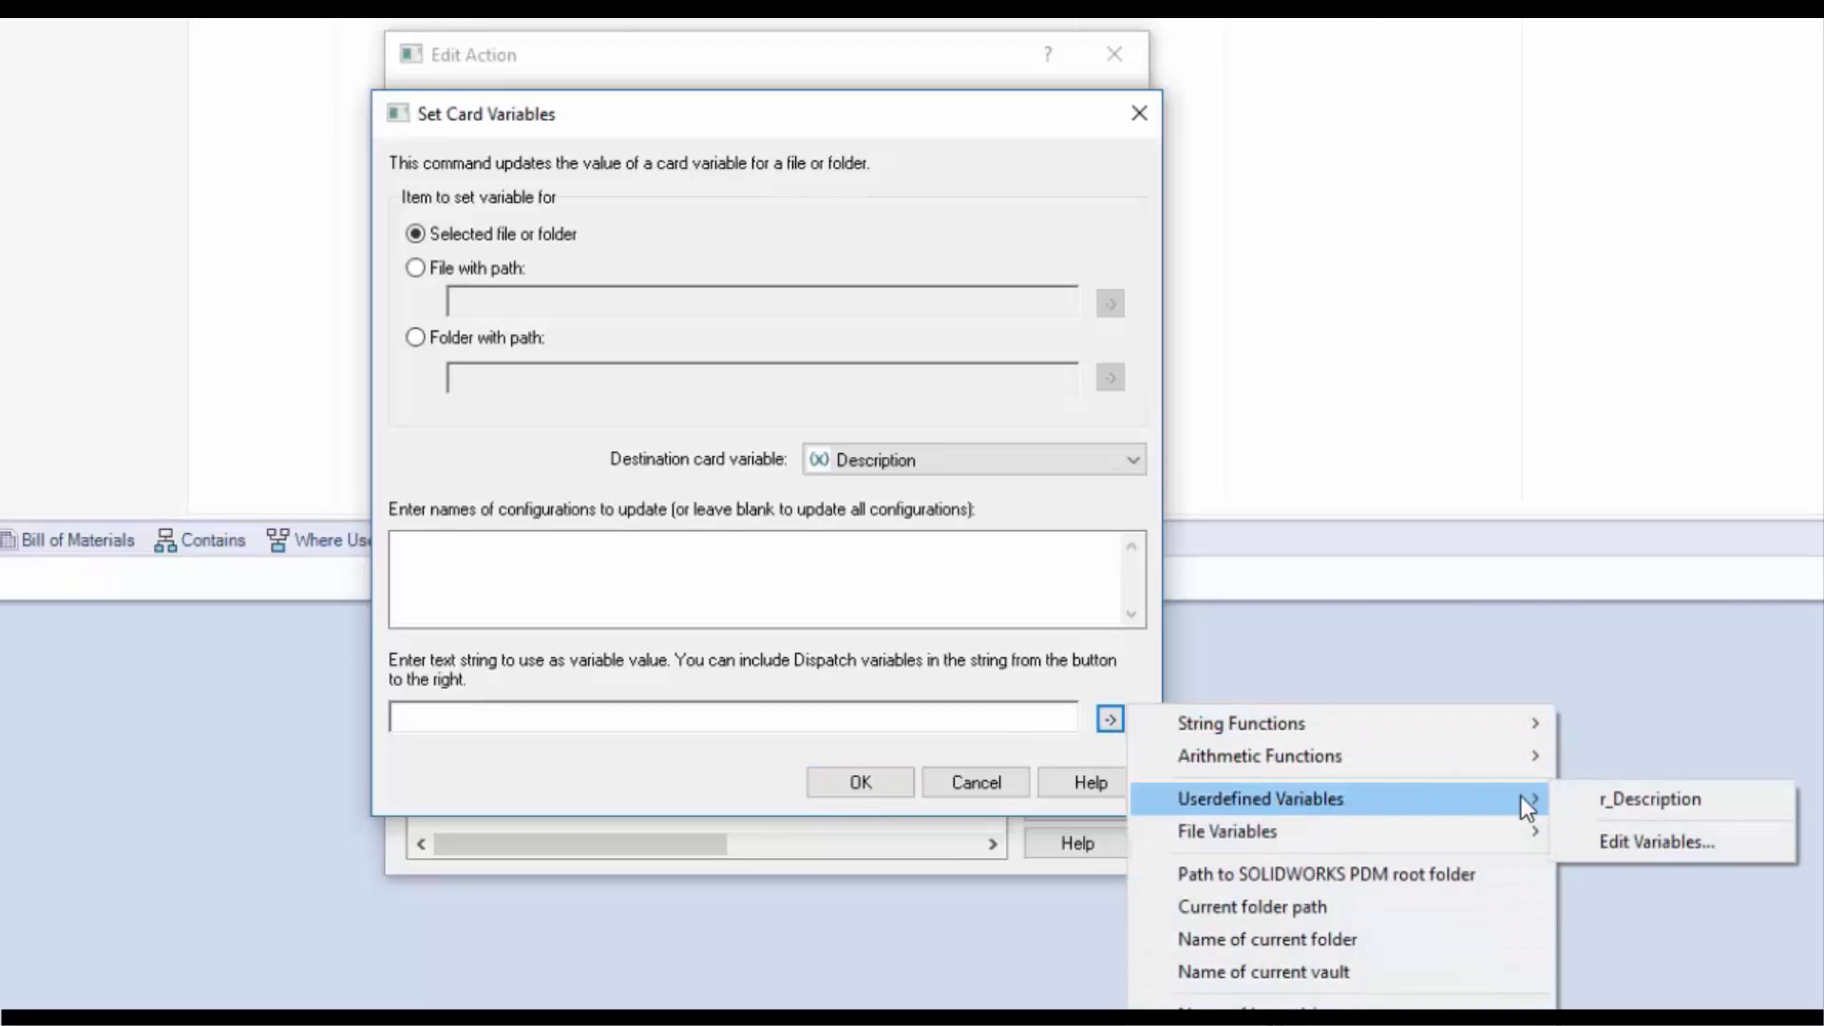
left_click(1575, 798)
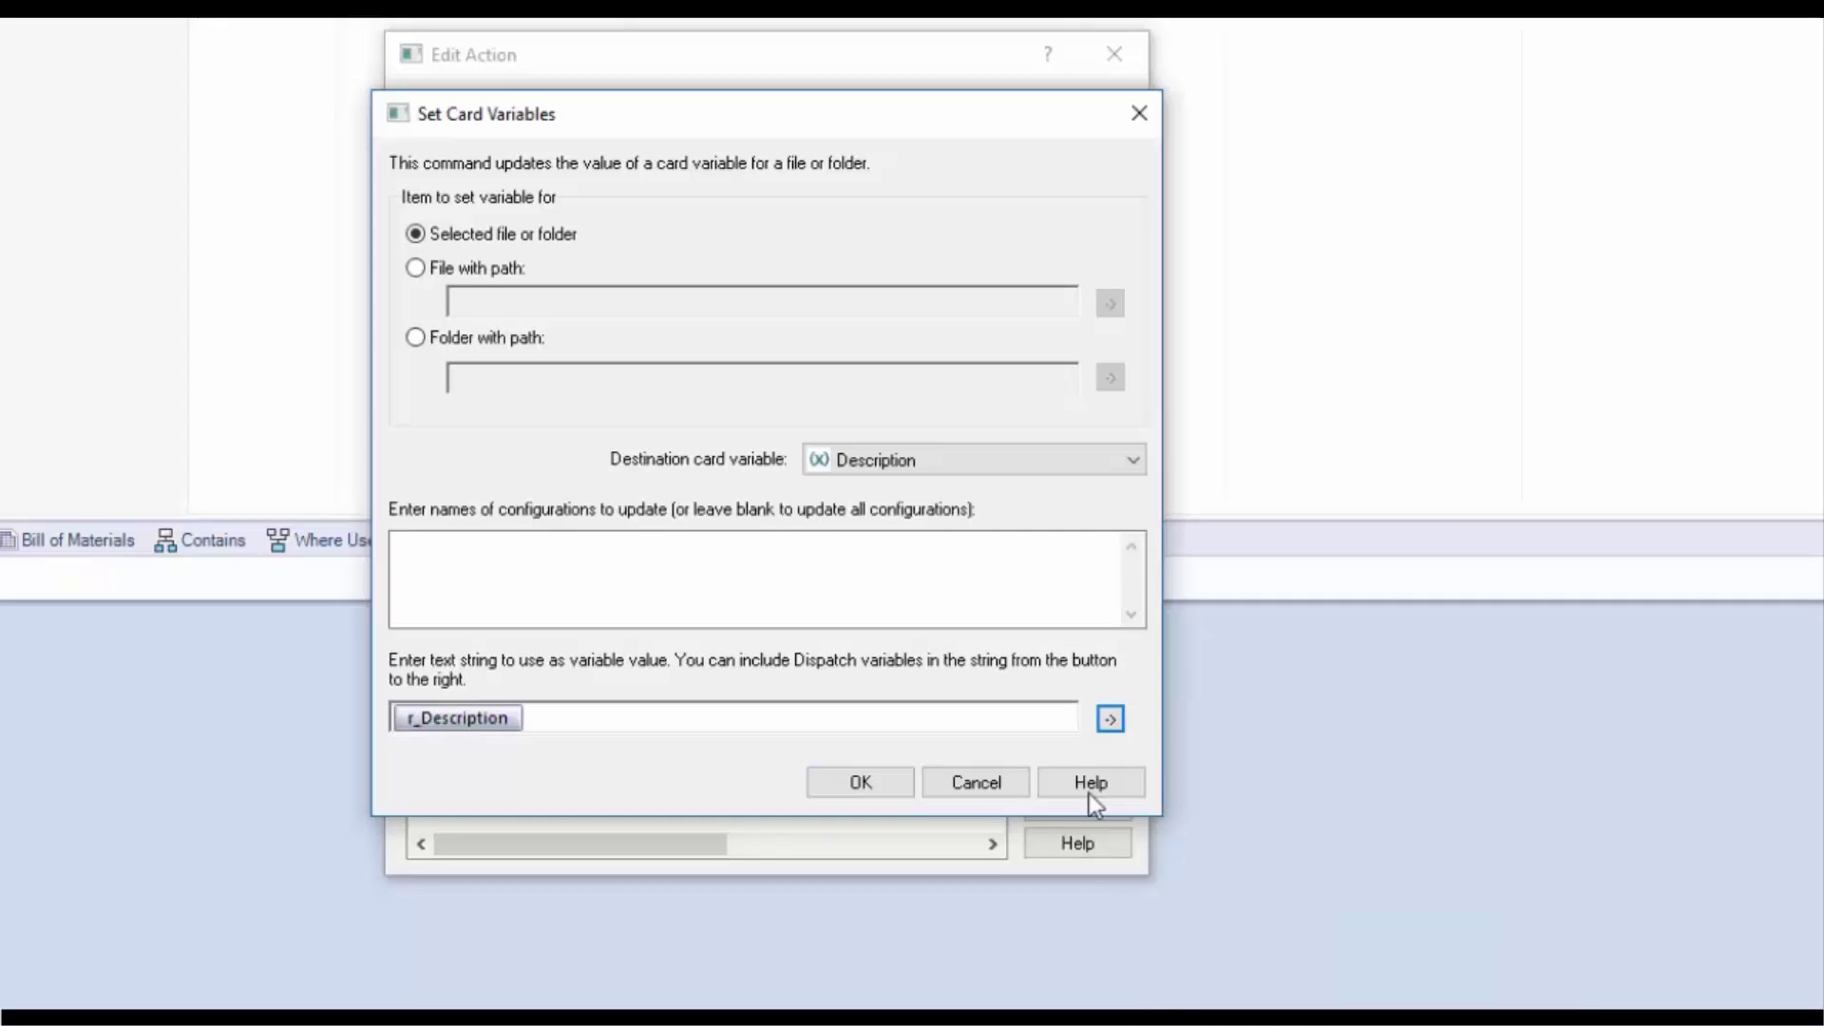
Step: Check the edit box, for-all-documents loop and set-card-variable rows, then save Update Description and close Administrate Actions
left_click(863, 783)
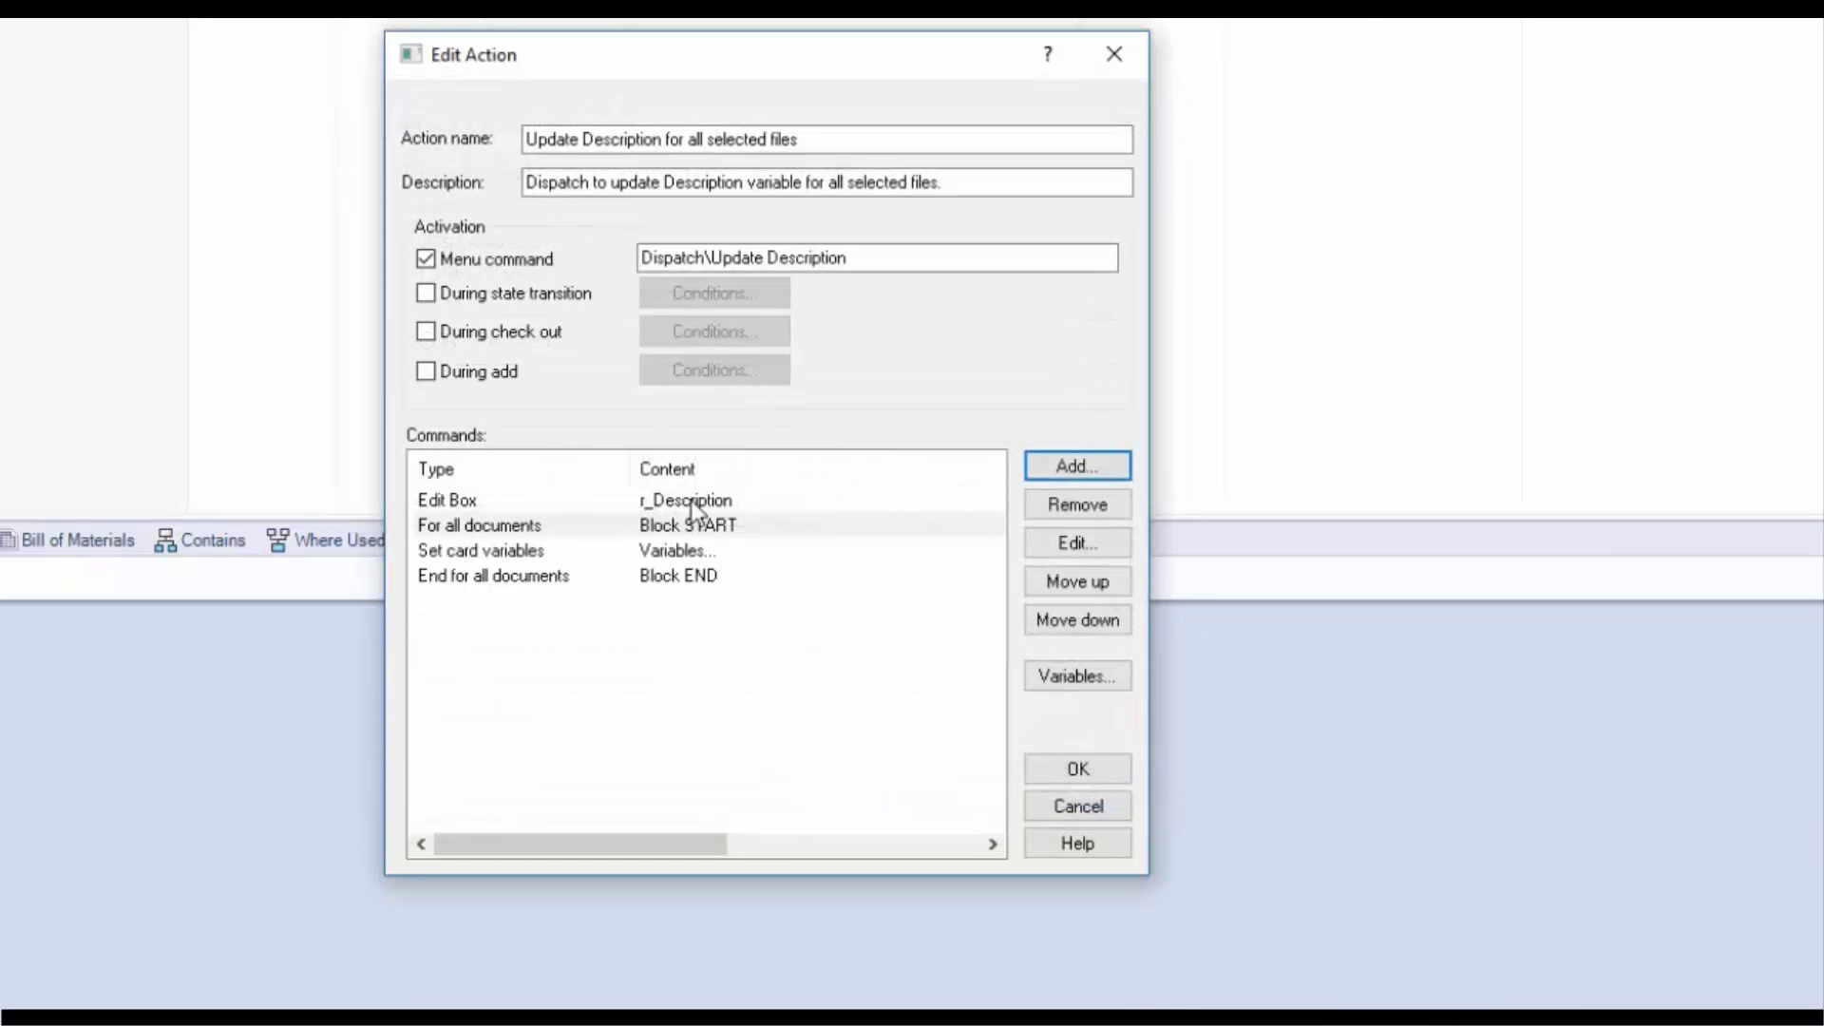
left_click(727, 501)
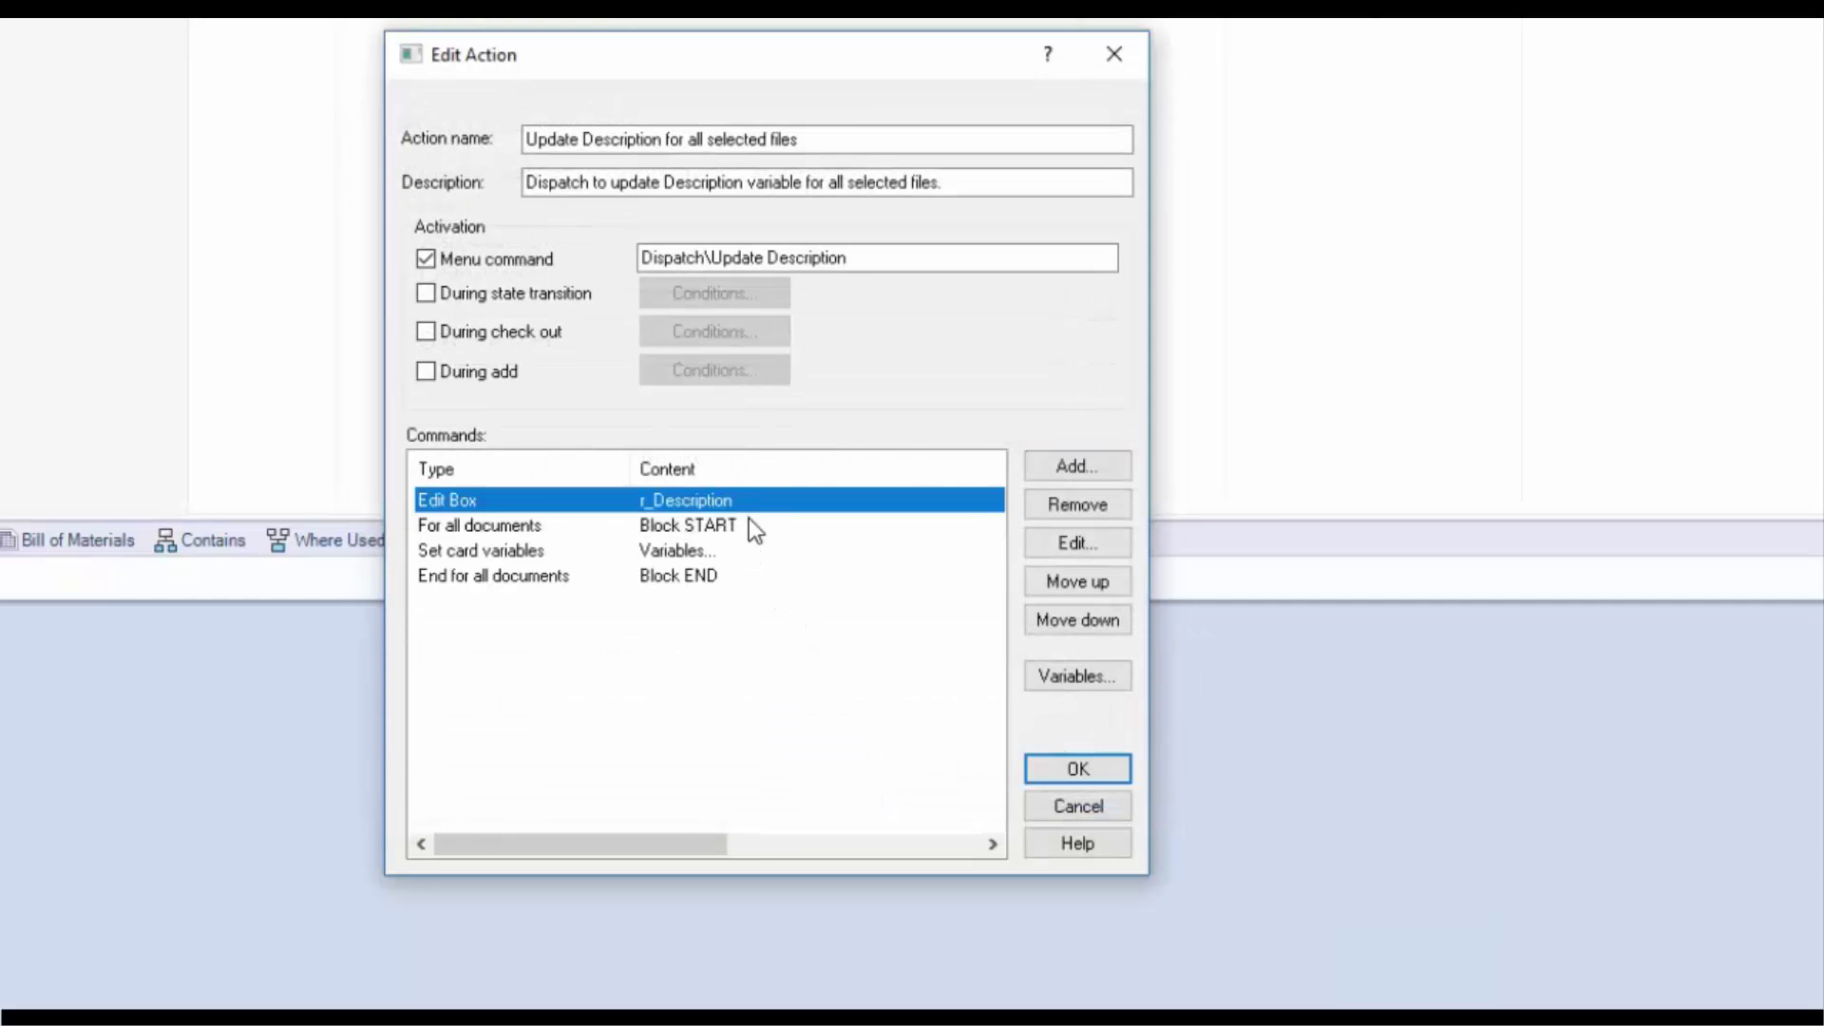
left_click(748, 520)
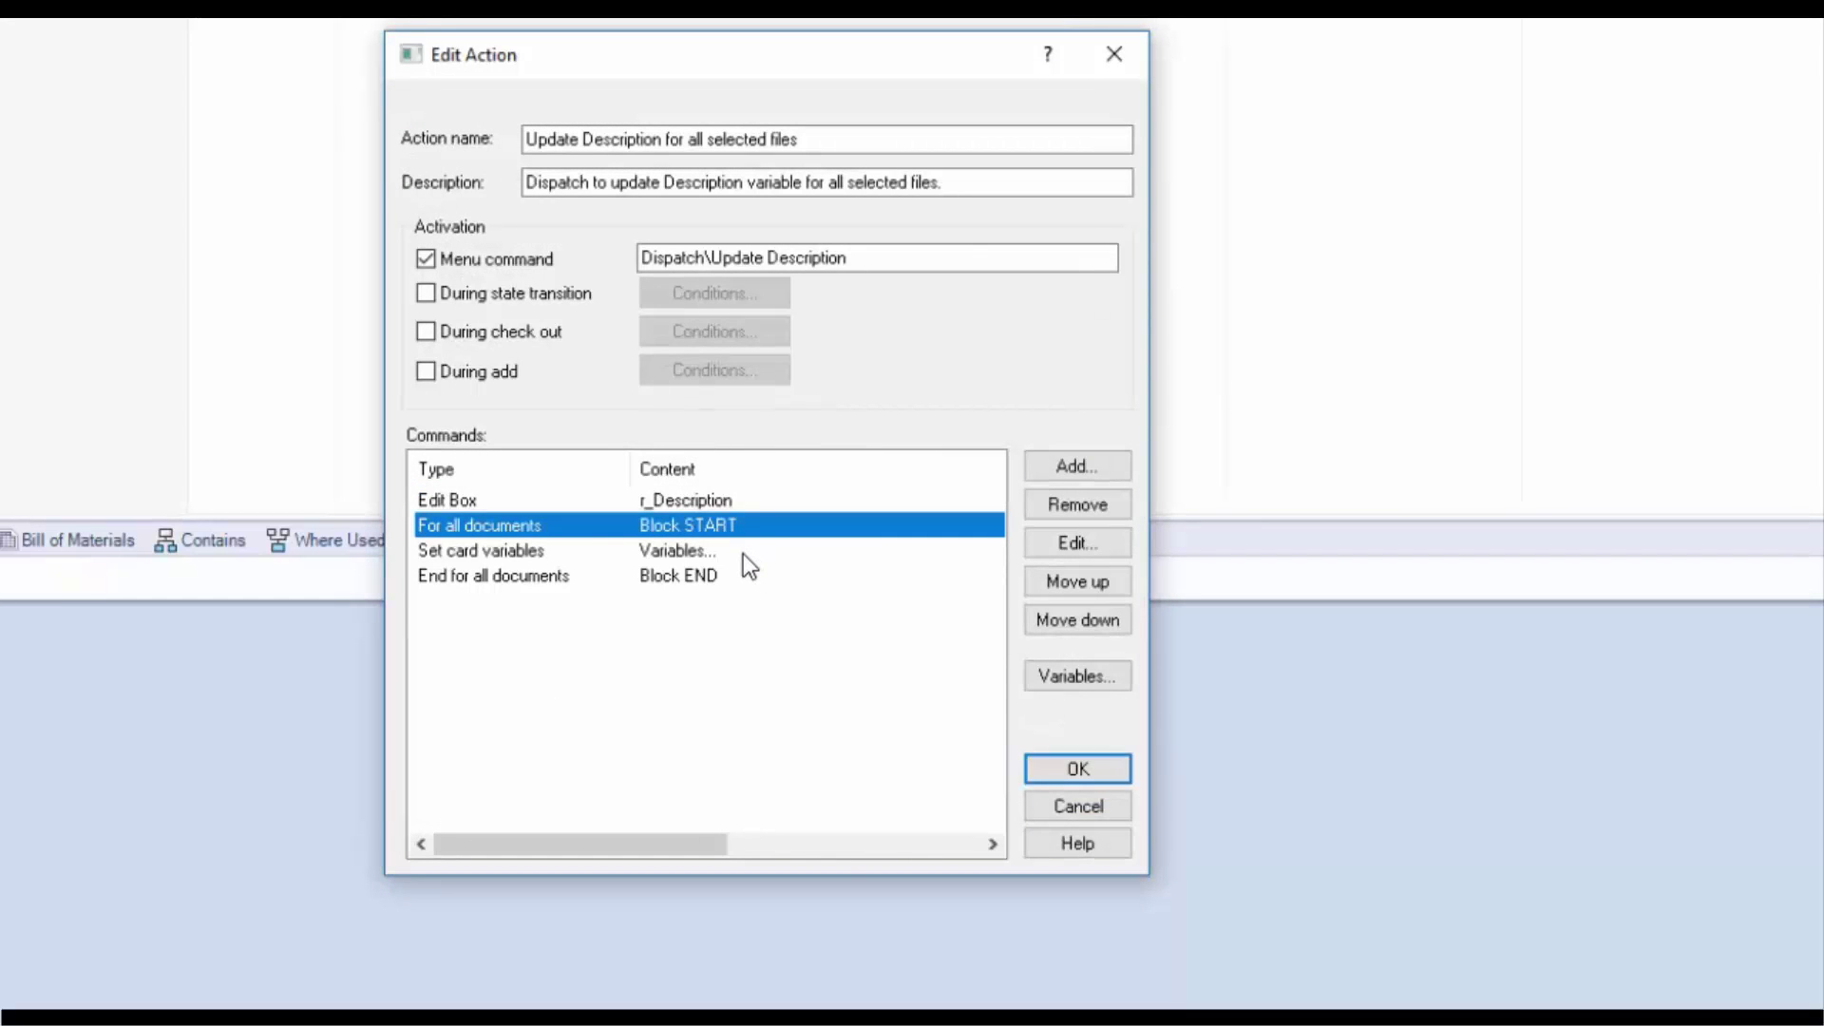
left_click(738, 574)
left_click(732, 535)
left_click(724, 559)
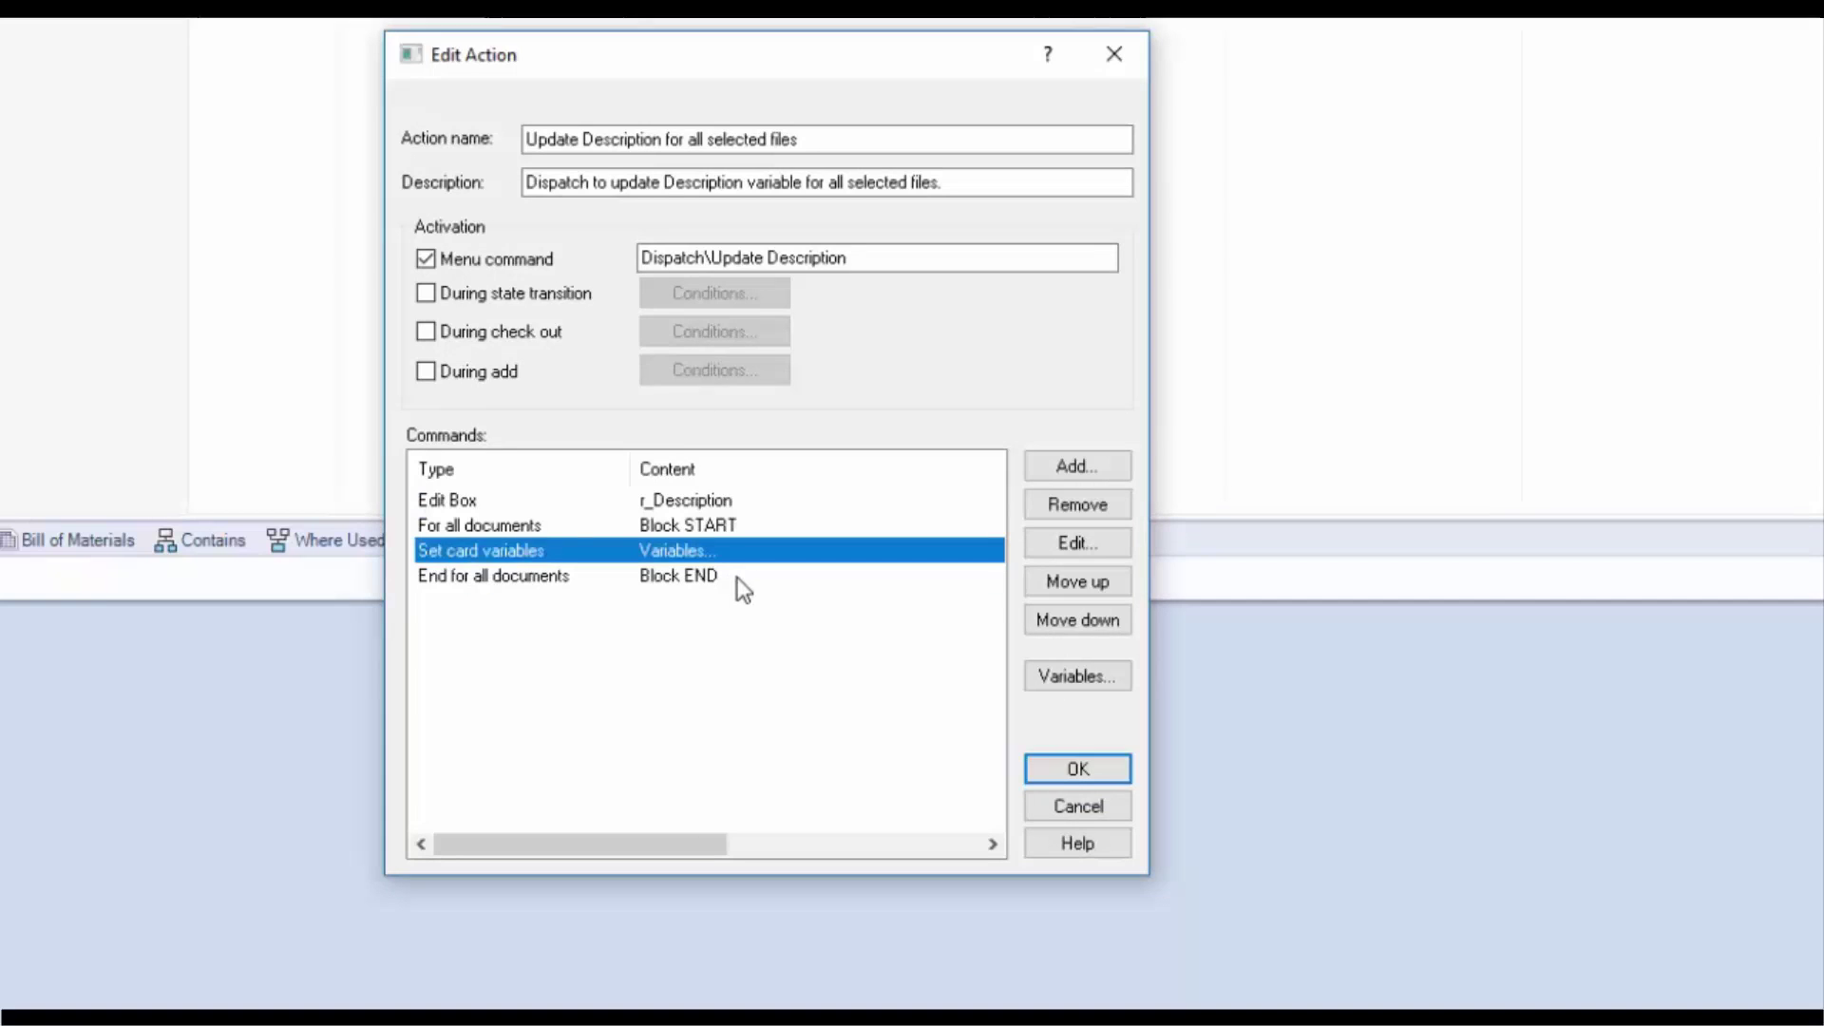
left_click(1045, 766)
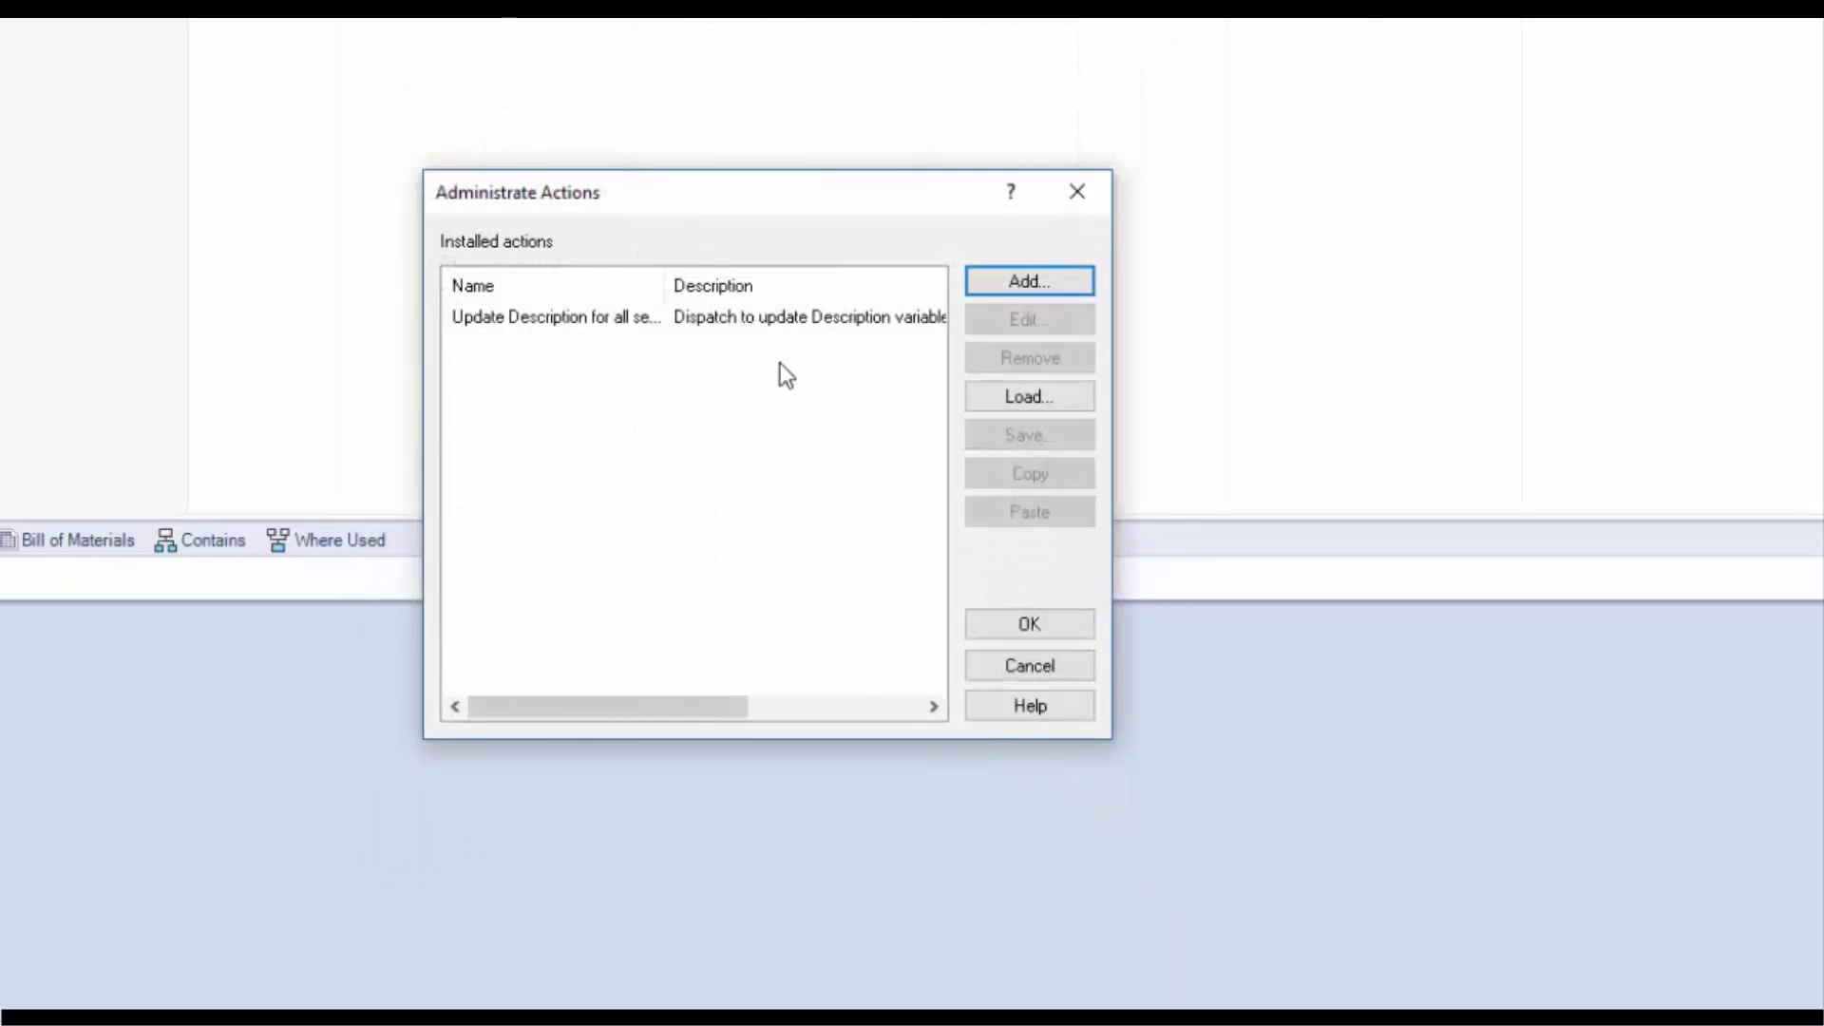
left_click(994, 630)
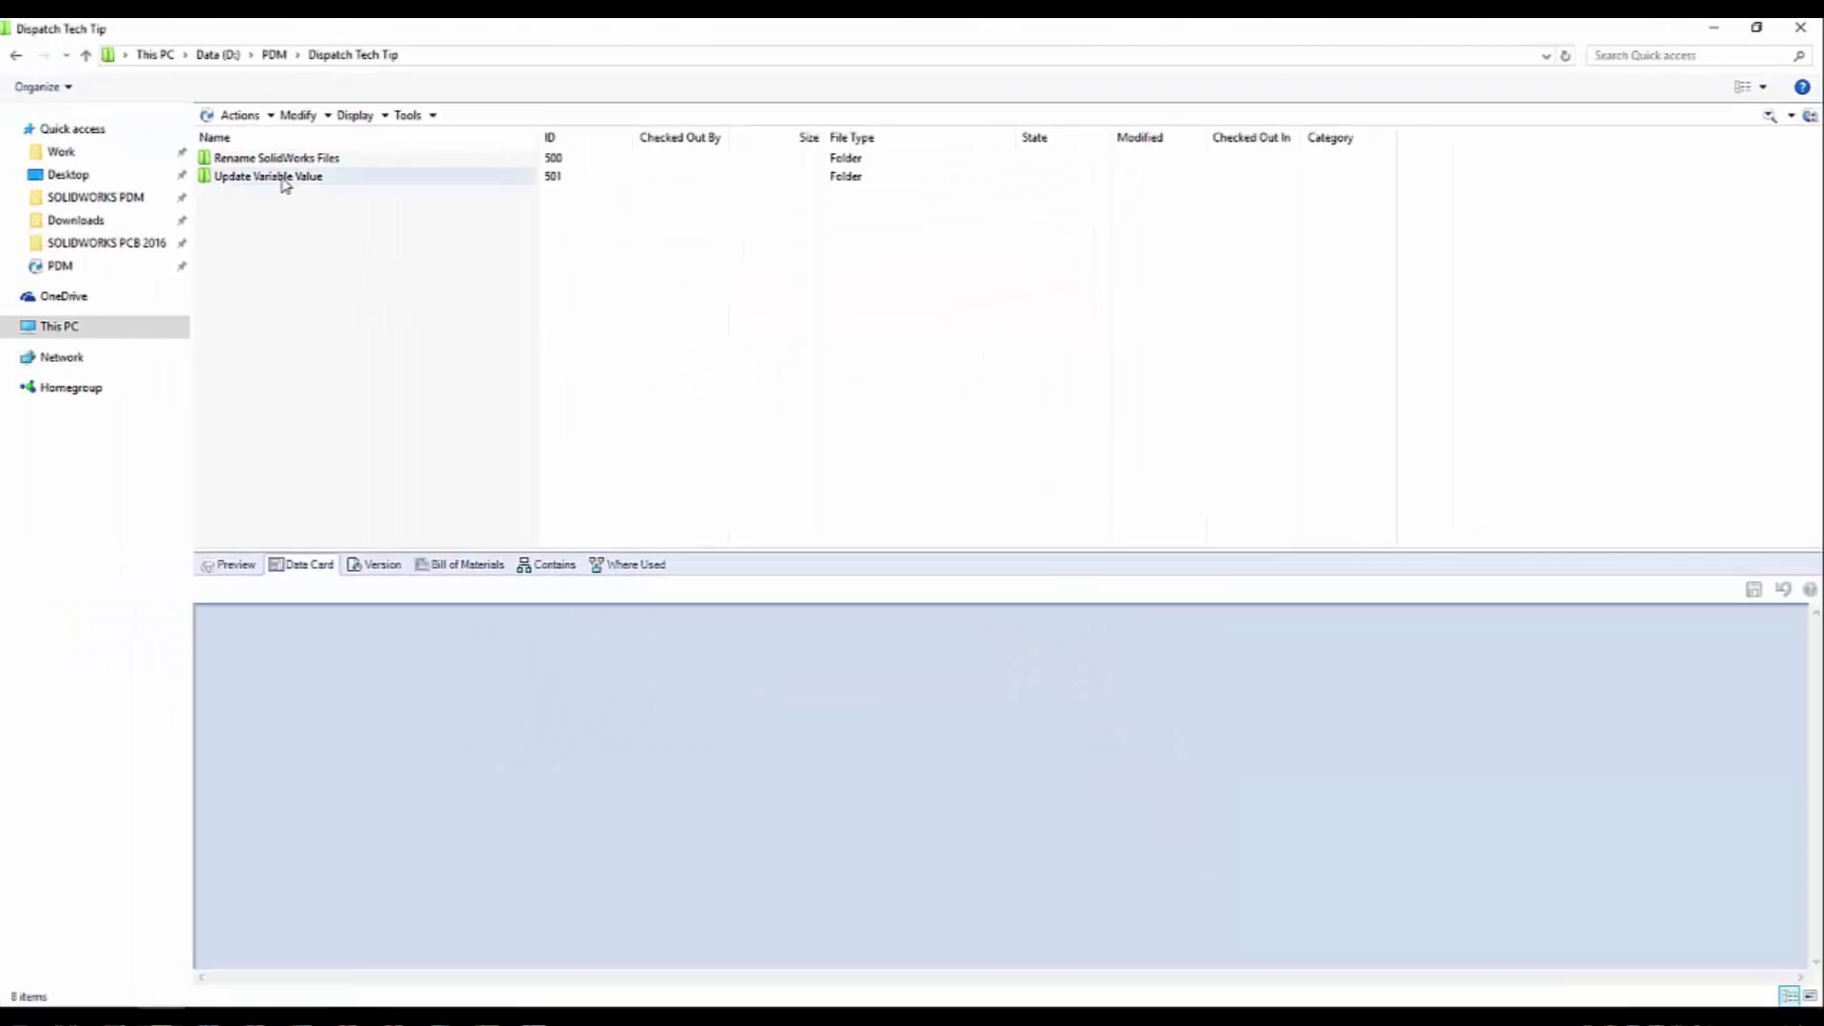
Step: Open the Update Variable Value folder and view sphere1.SLDPRT's data card
double_click(283, 177)
left_click(268, 159)
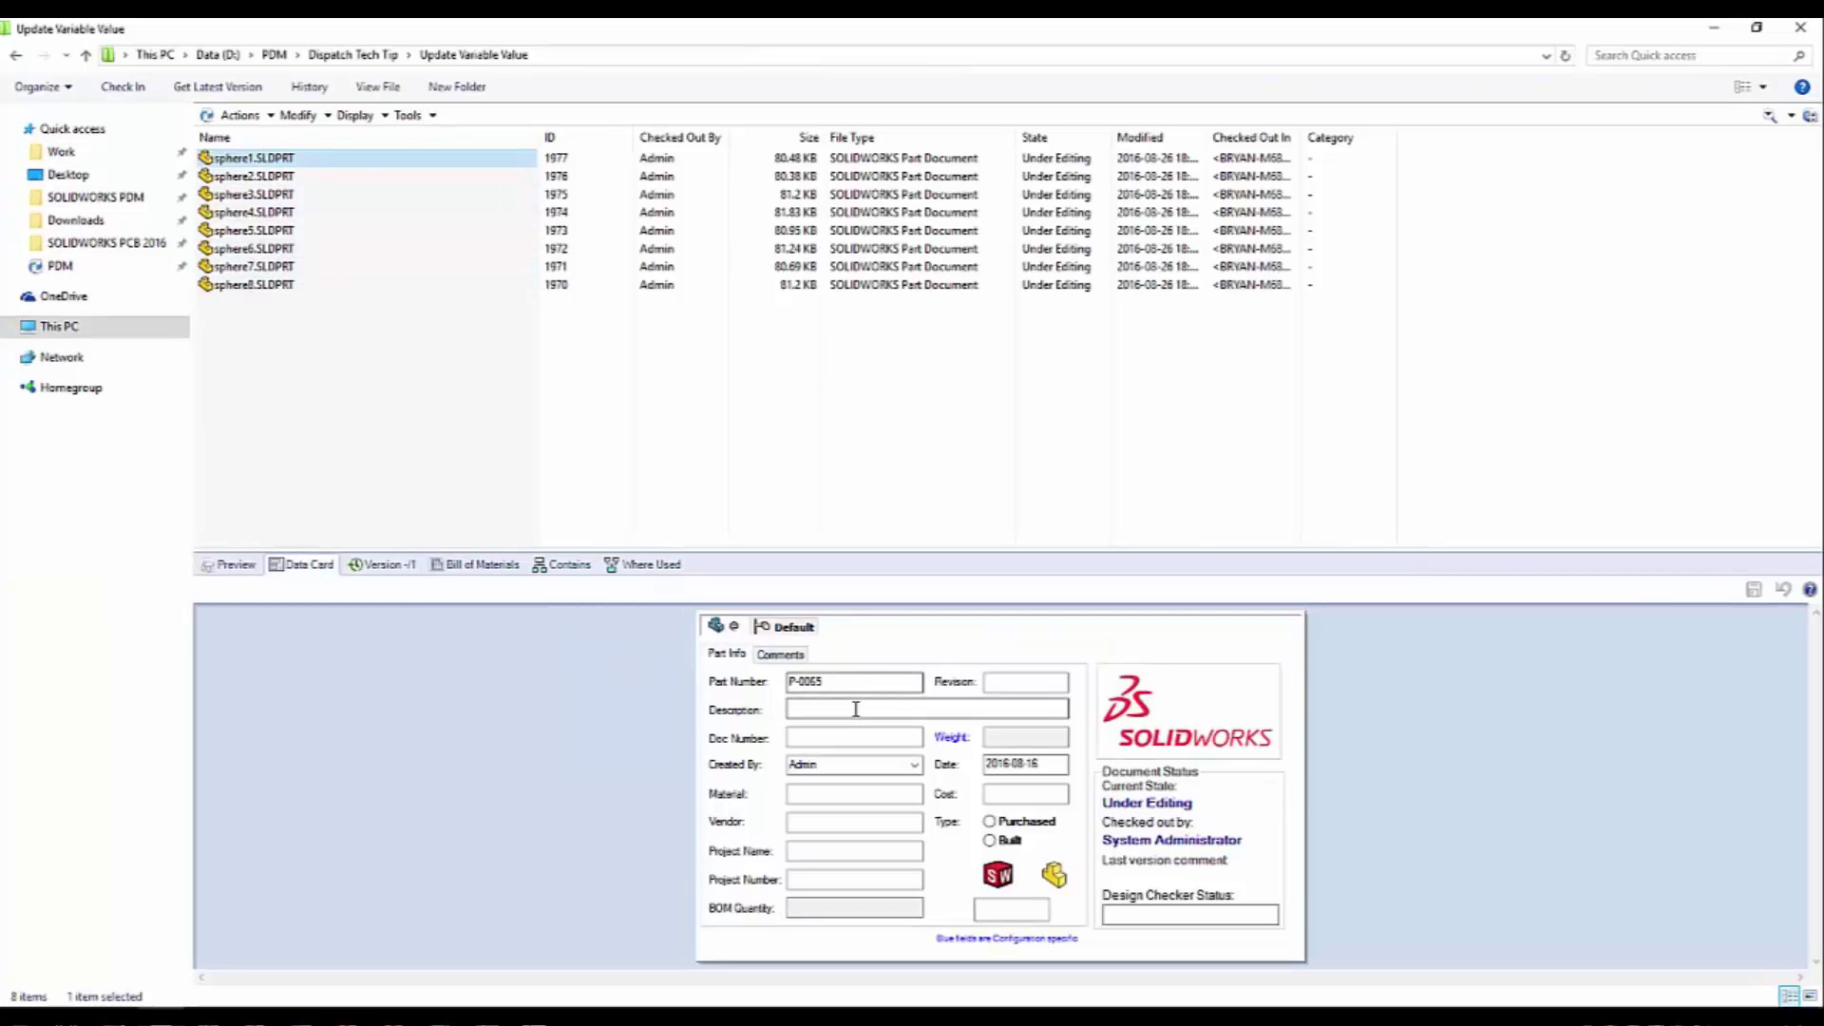
left_click(362, 362)
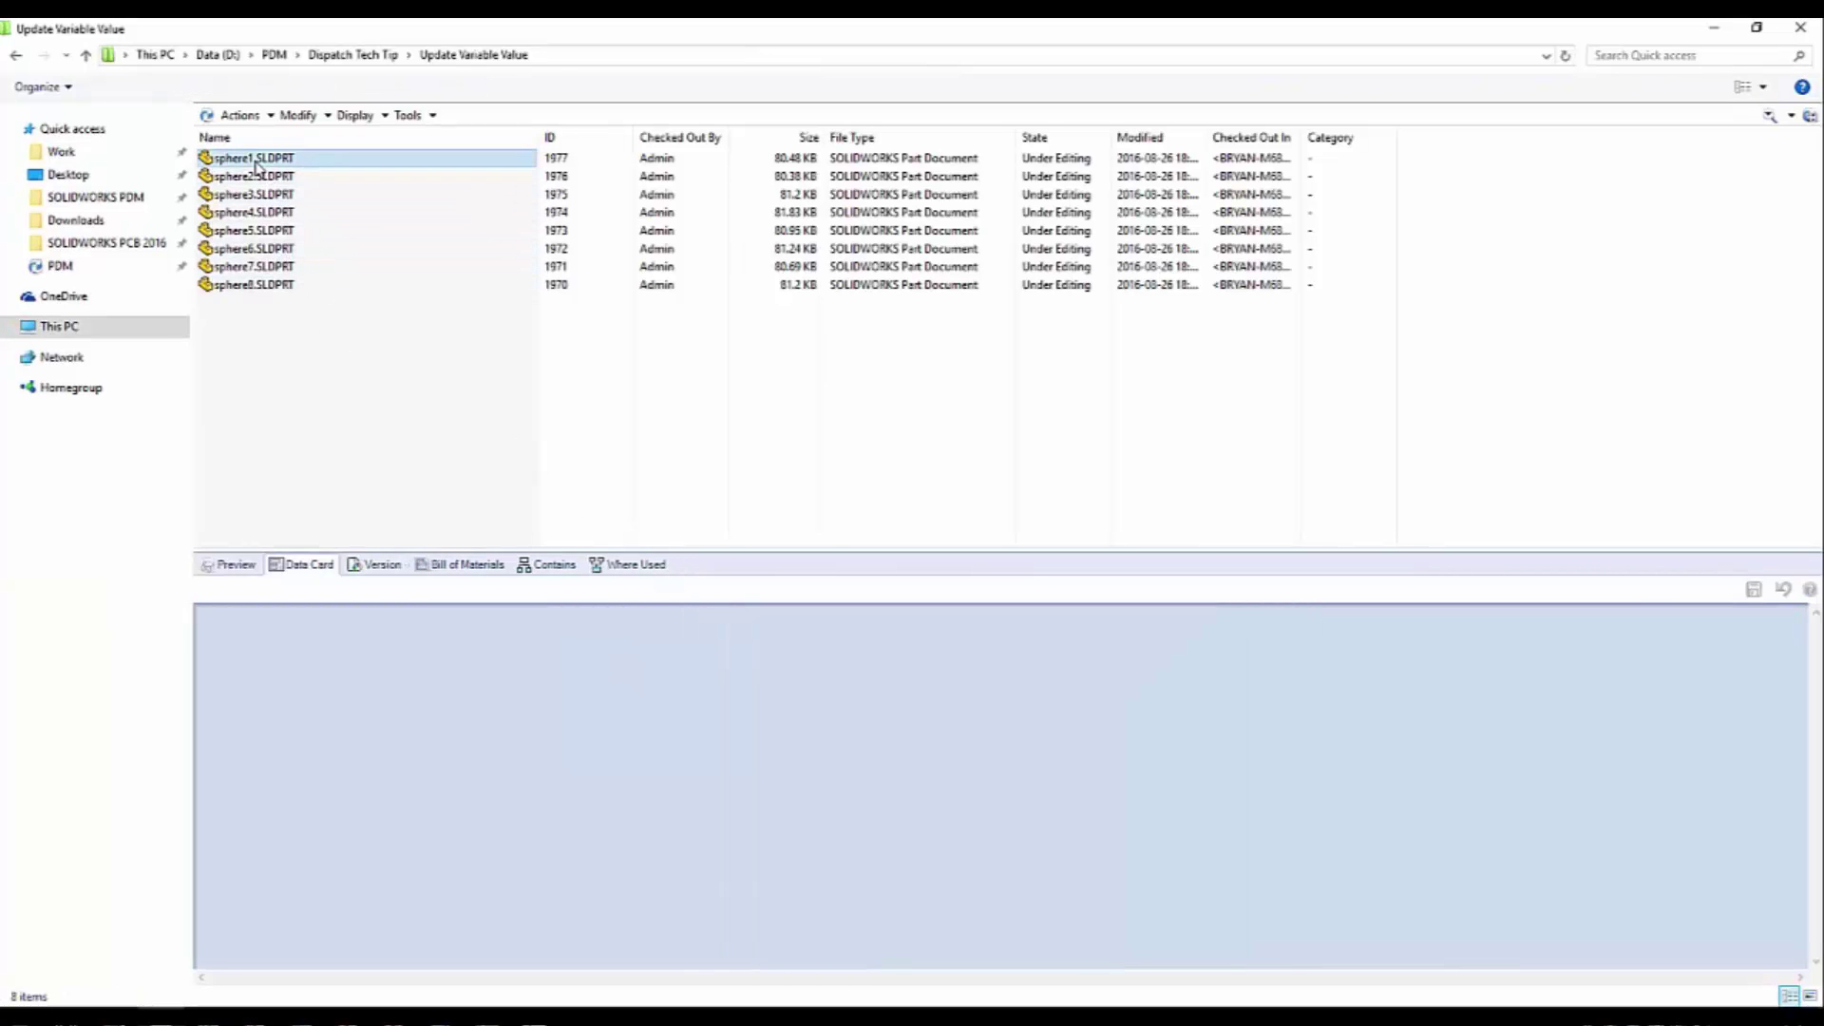
left_click(255, 163)
Step: Check the remaining sphere files' empty Description data cards, then select all eight files
key("Down")
key("Down")
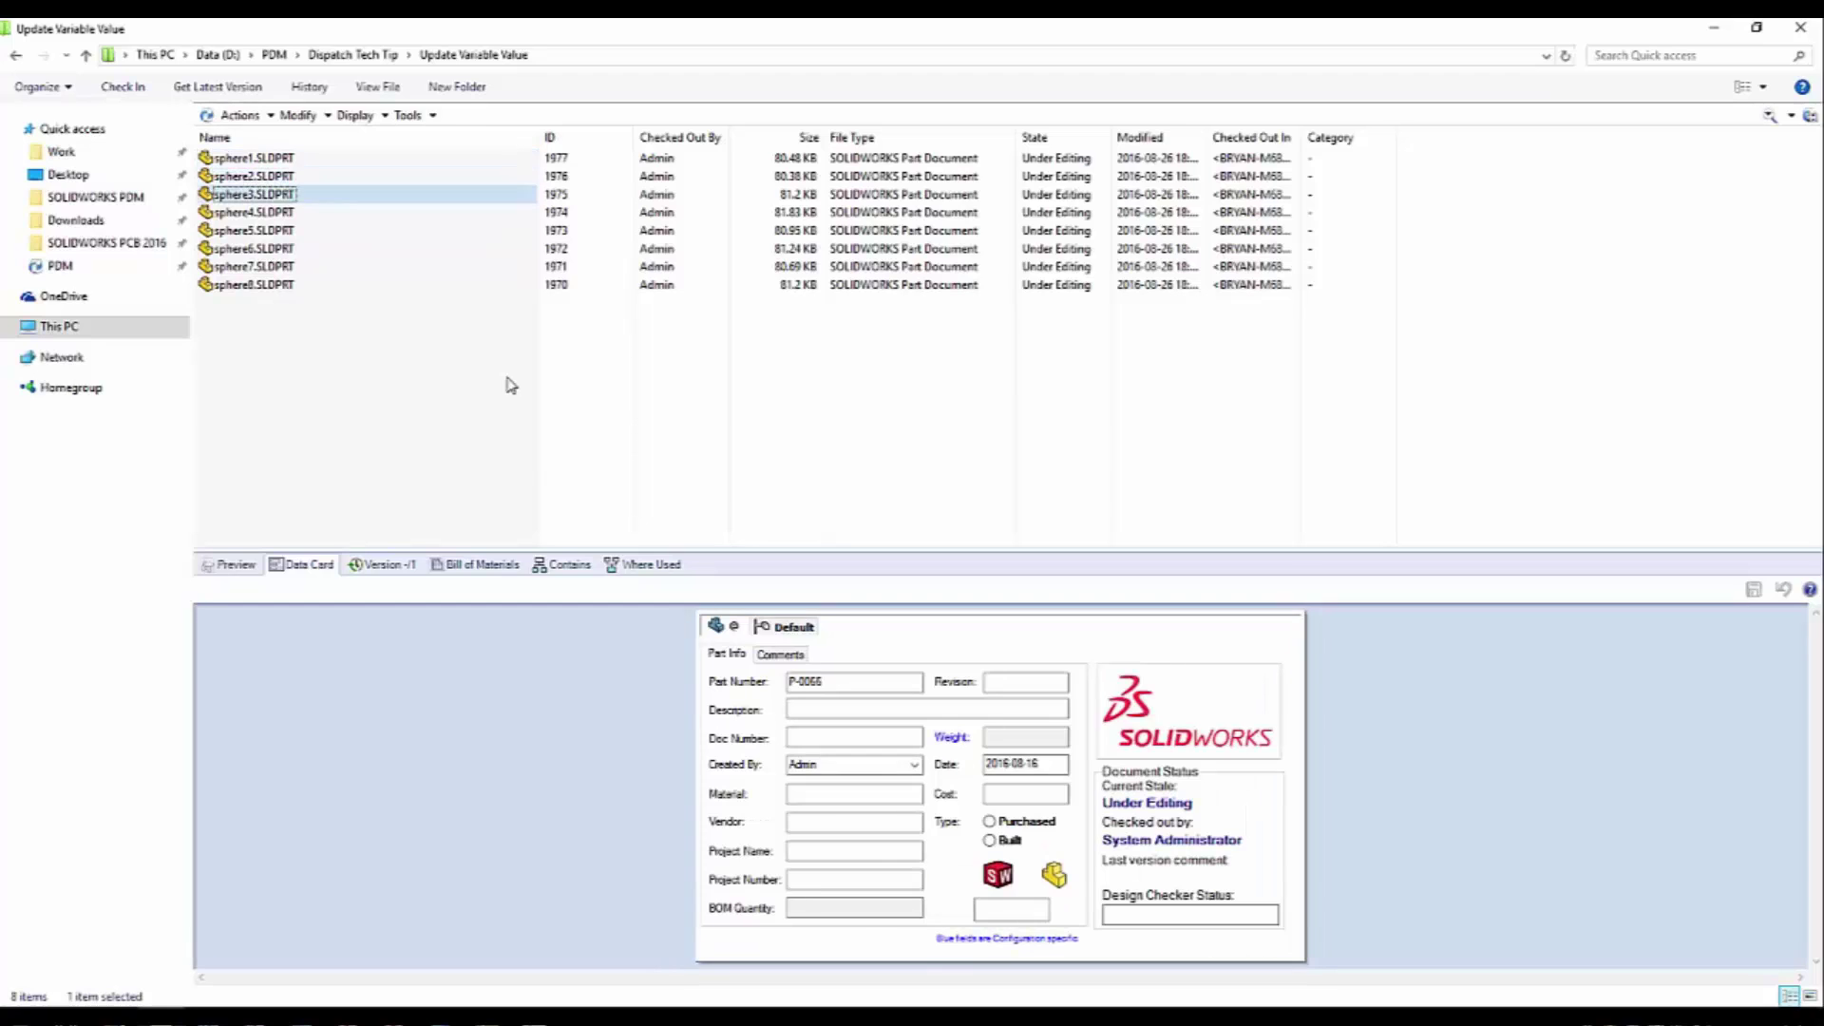
key("Down")
key("Down")
key("Down")
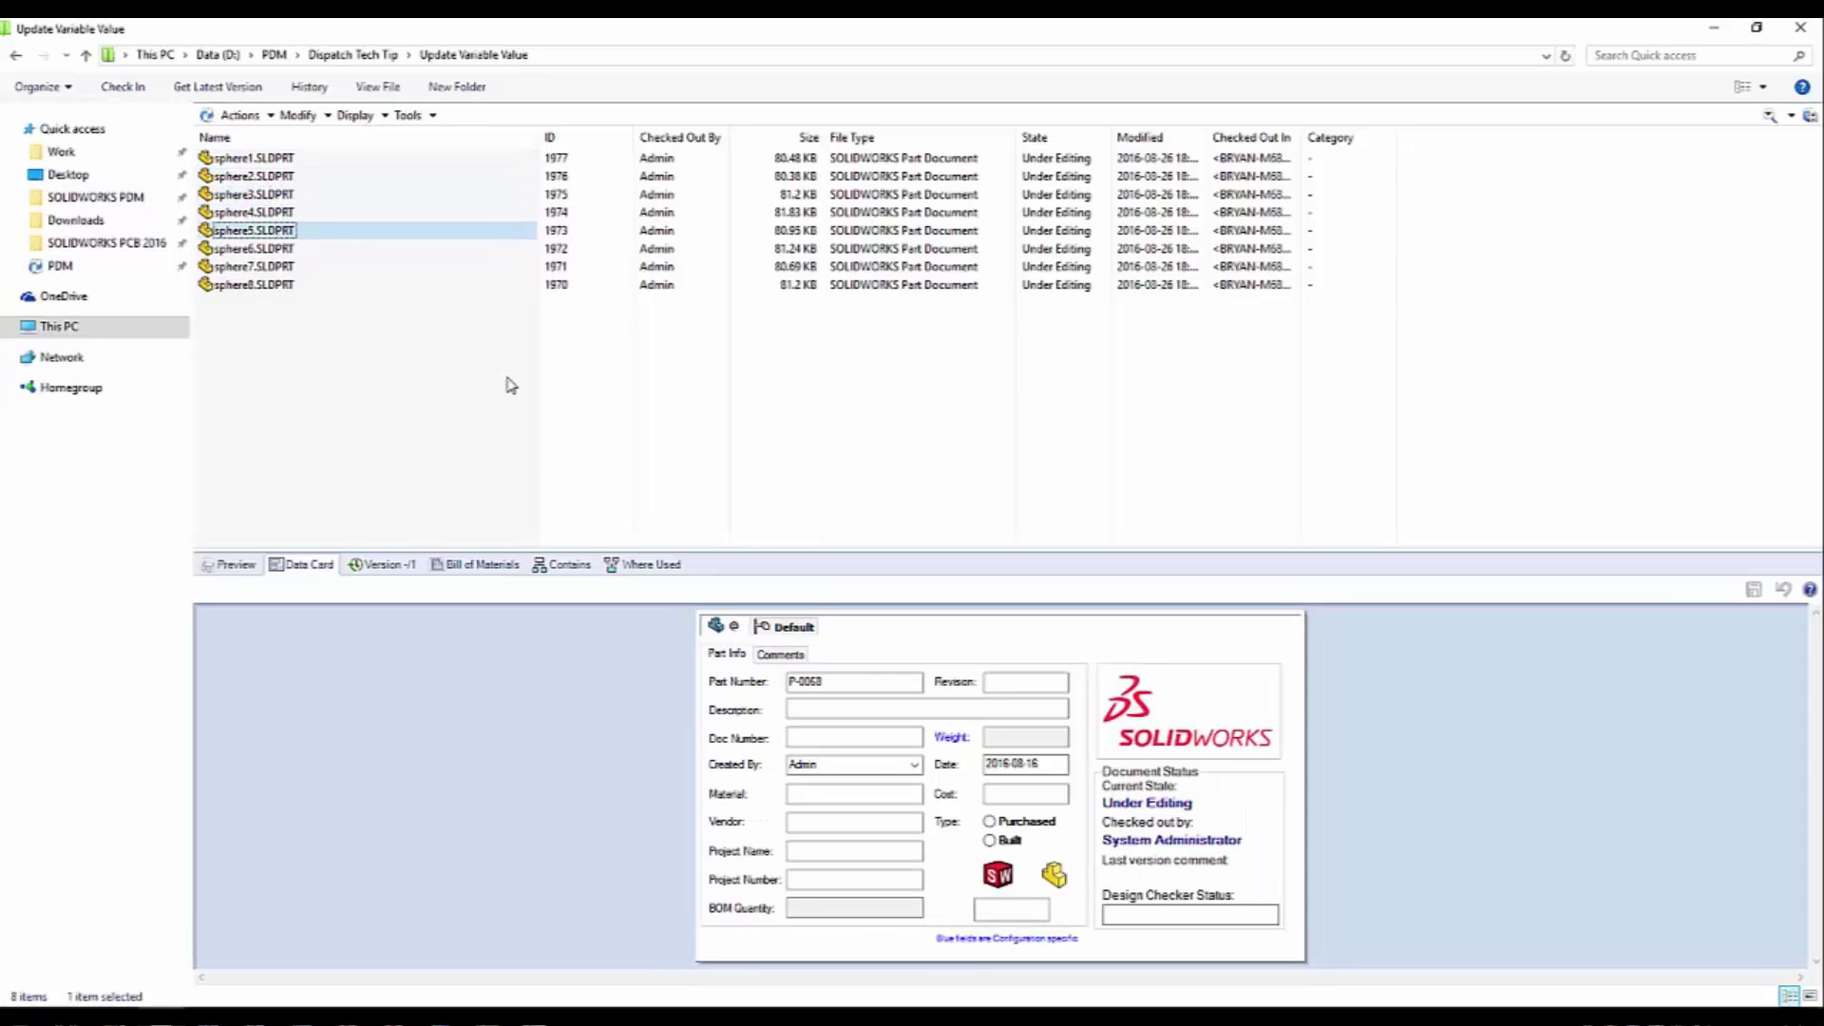
key("Down")
key("Down")
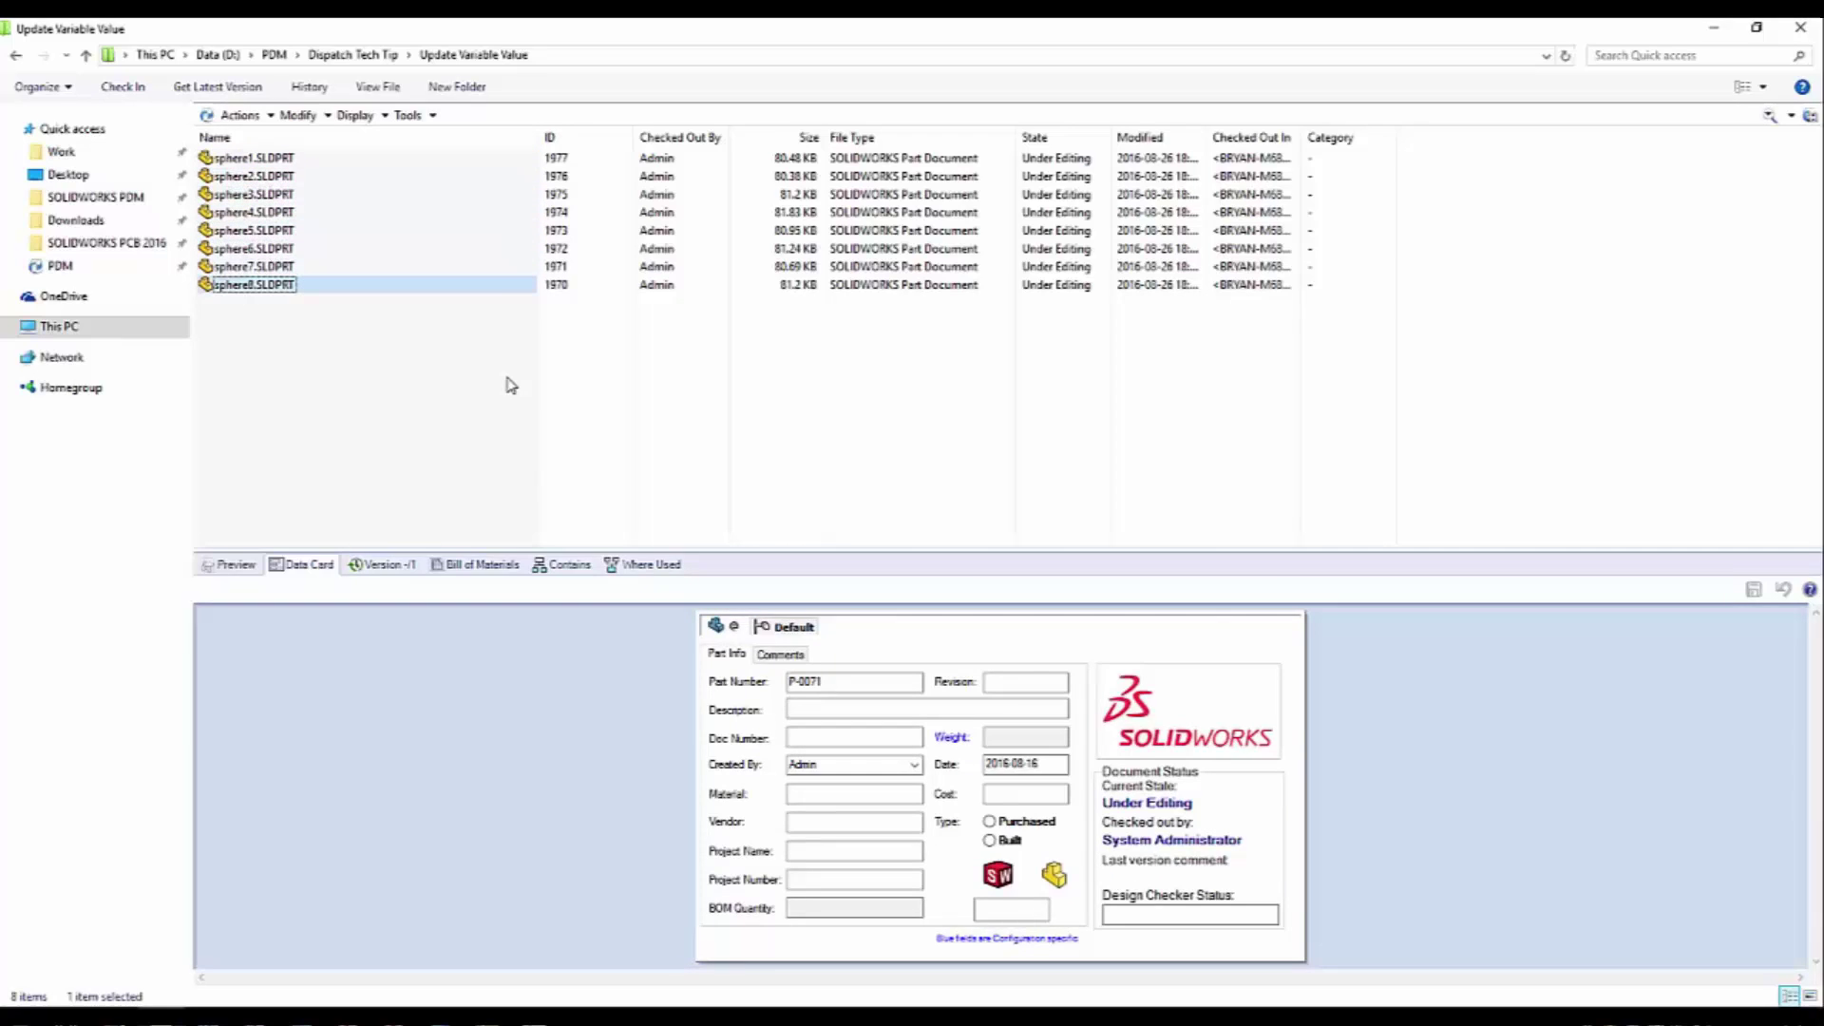
key("Home")
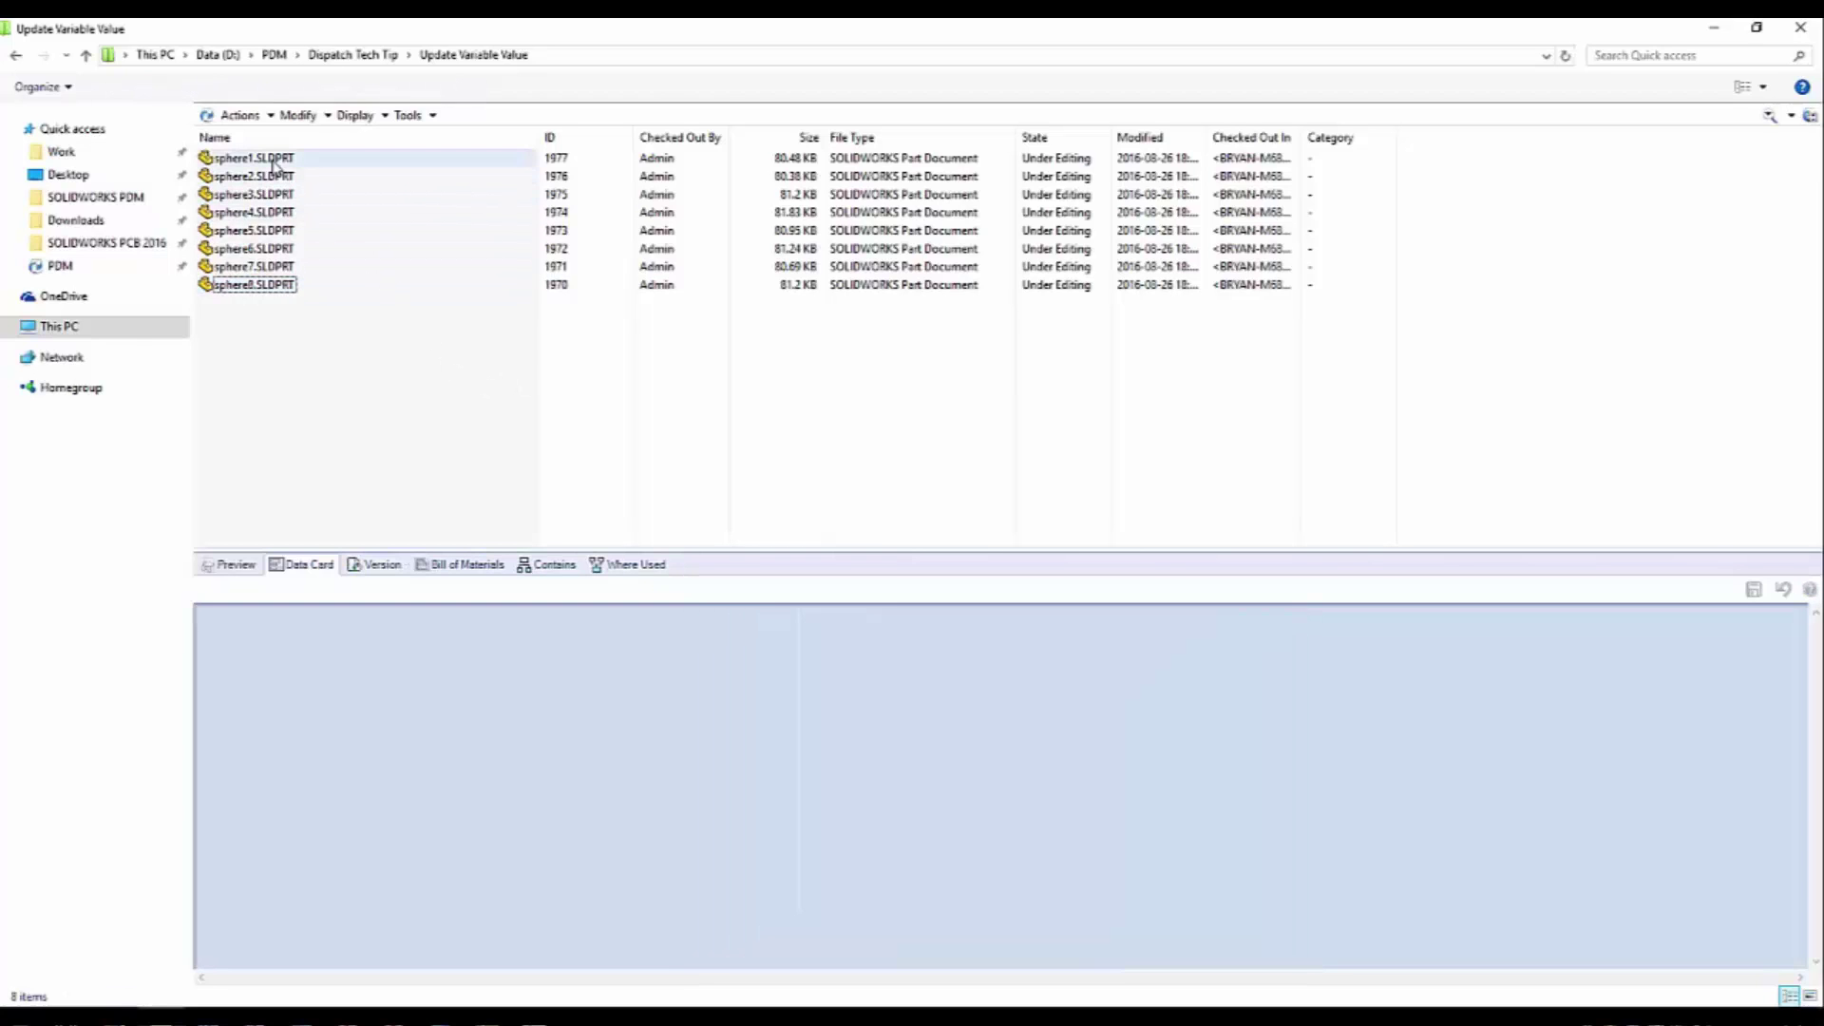
left_click_drag(448, 377, 136, 125)
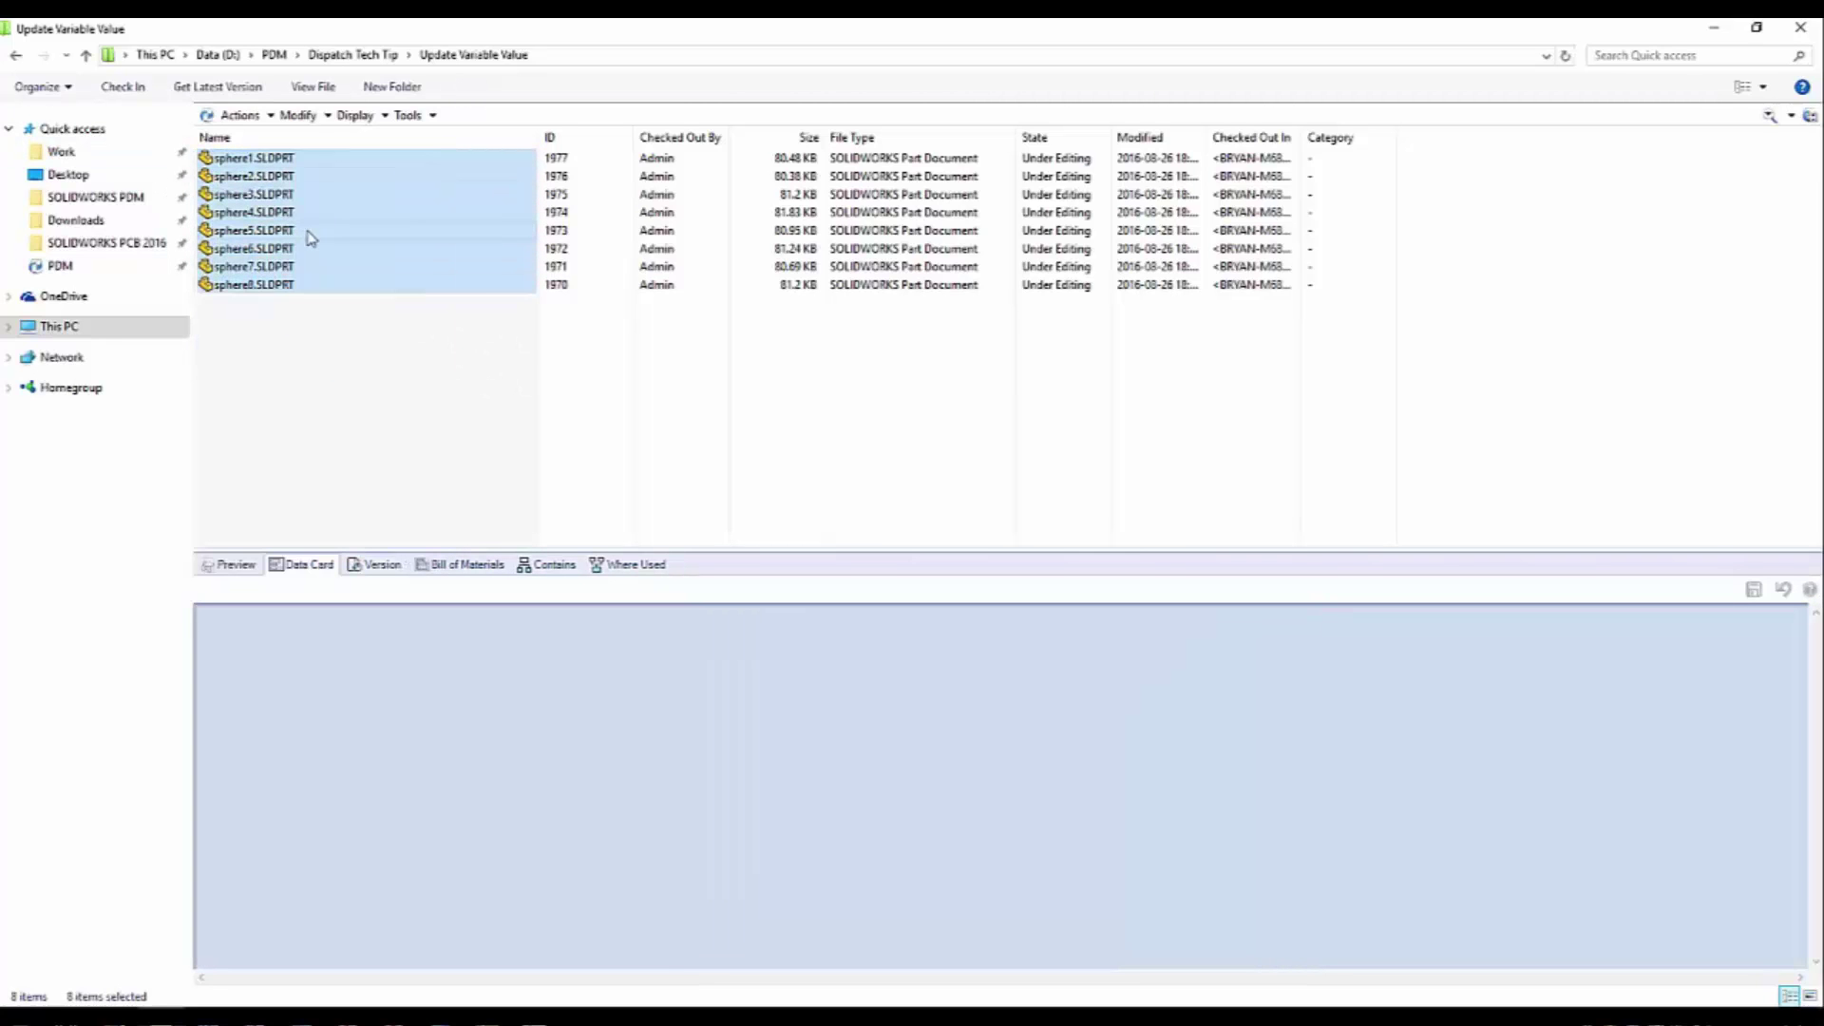
Step: Run Dispatch > Update Description on the eight sphere files with description 'Dispatch updated variable'
right_click(303, 231)
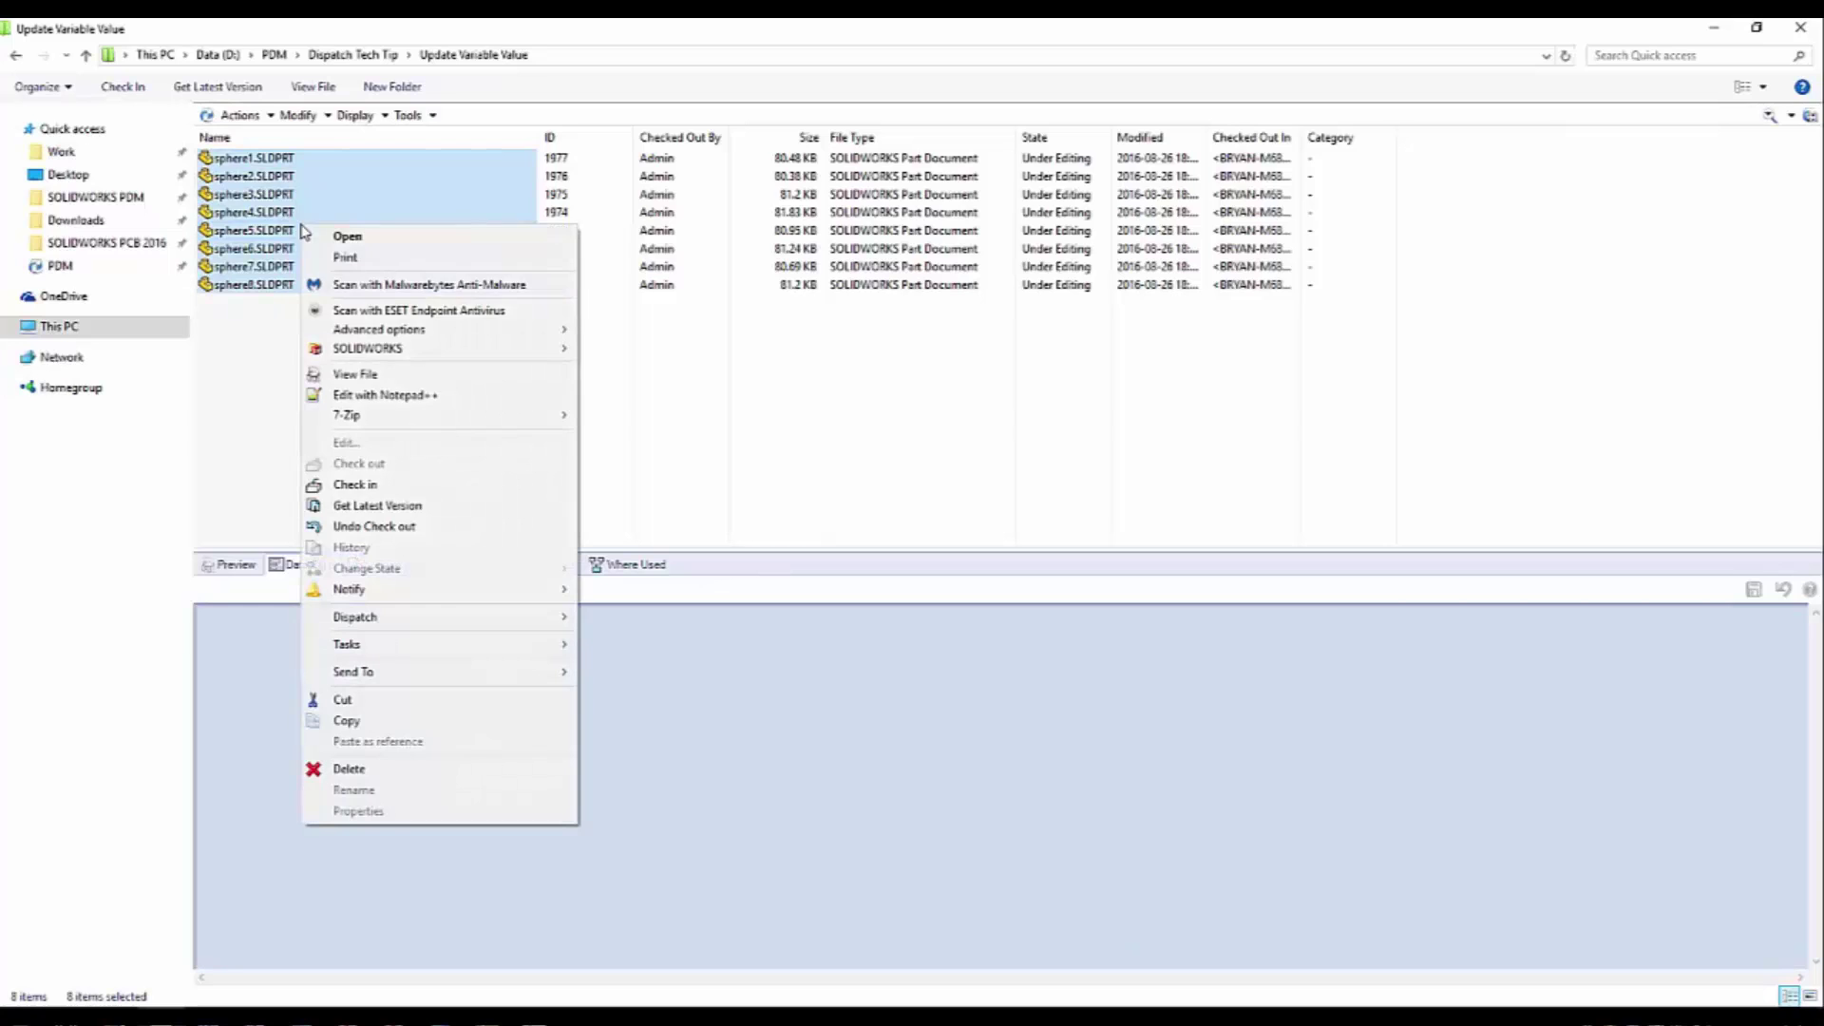
mouse_move(522, 619)
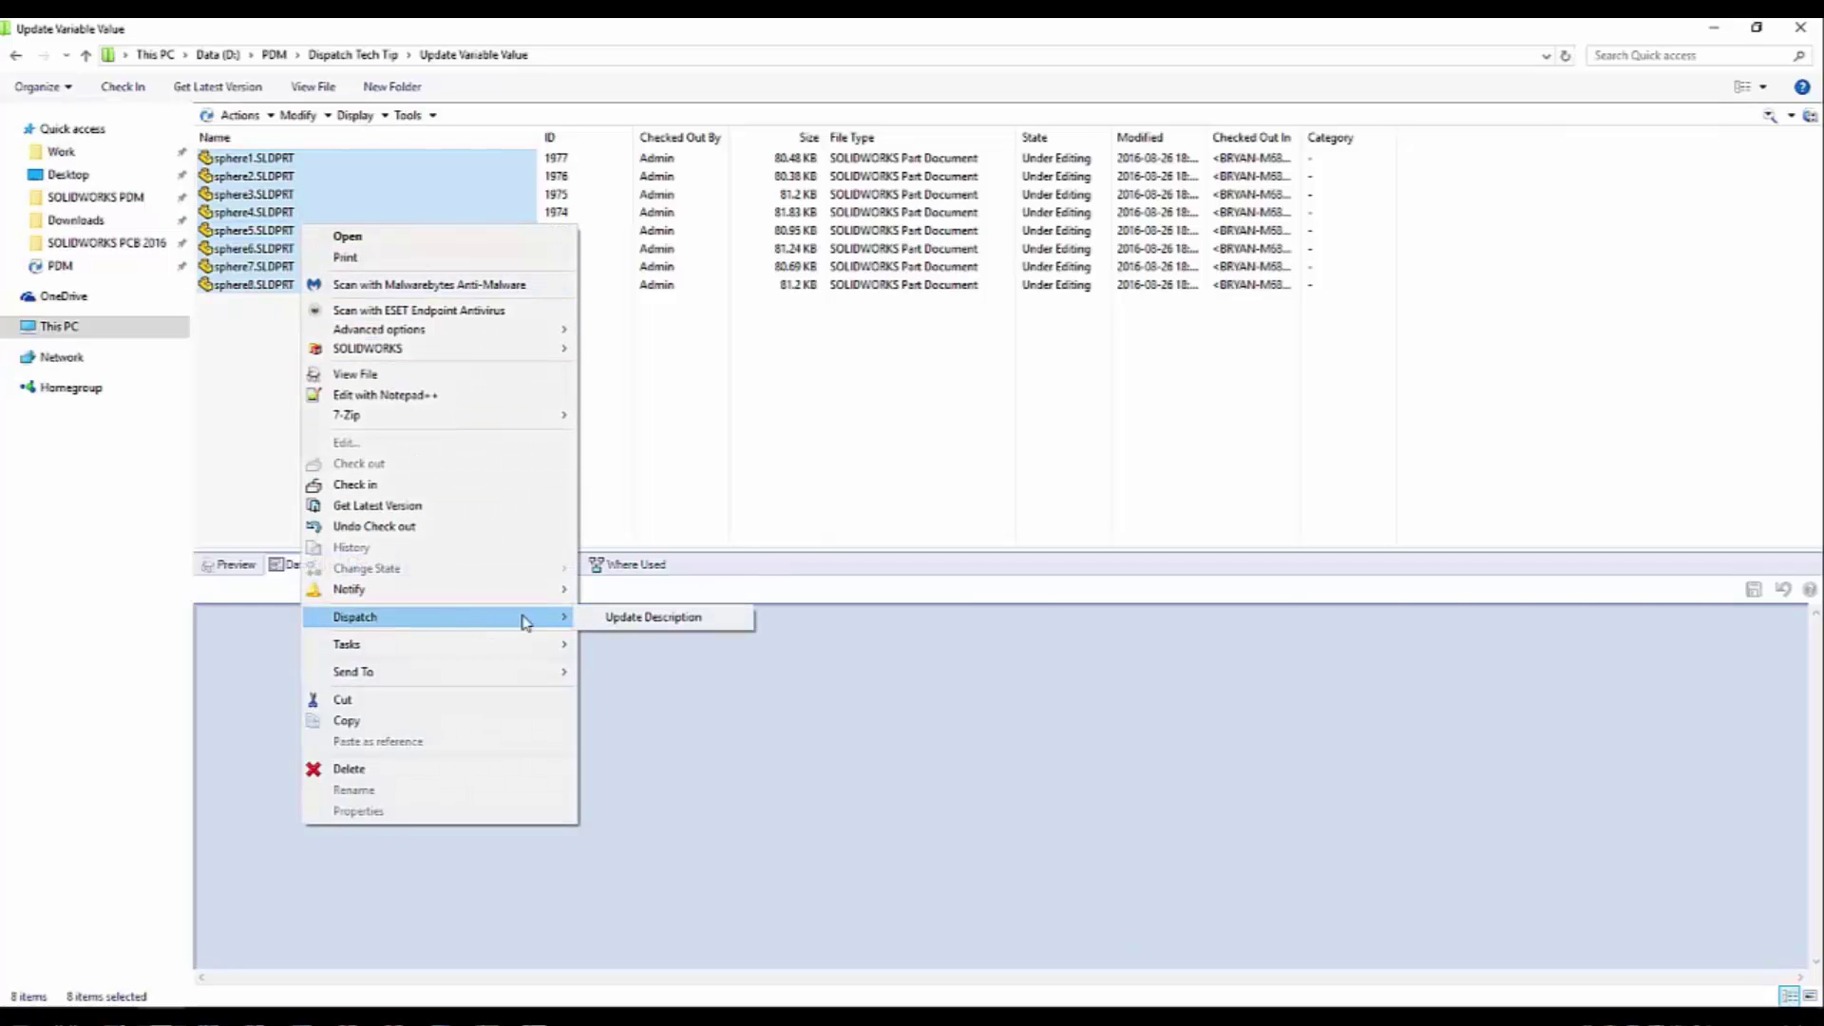
left_click(609, 619)
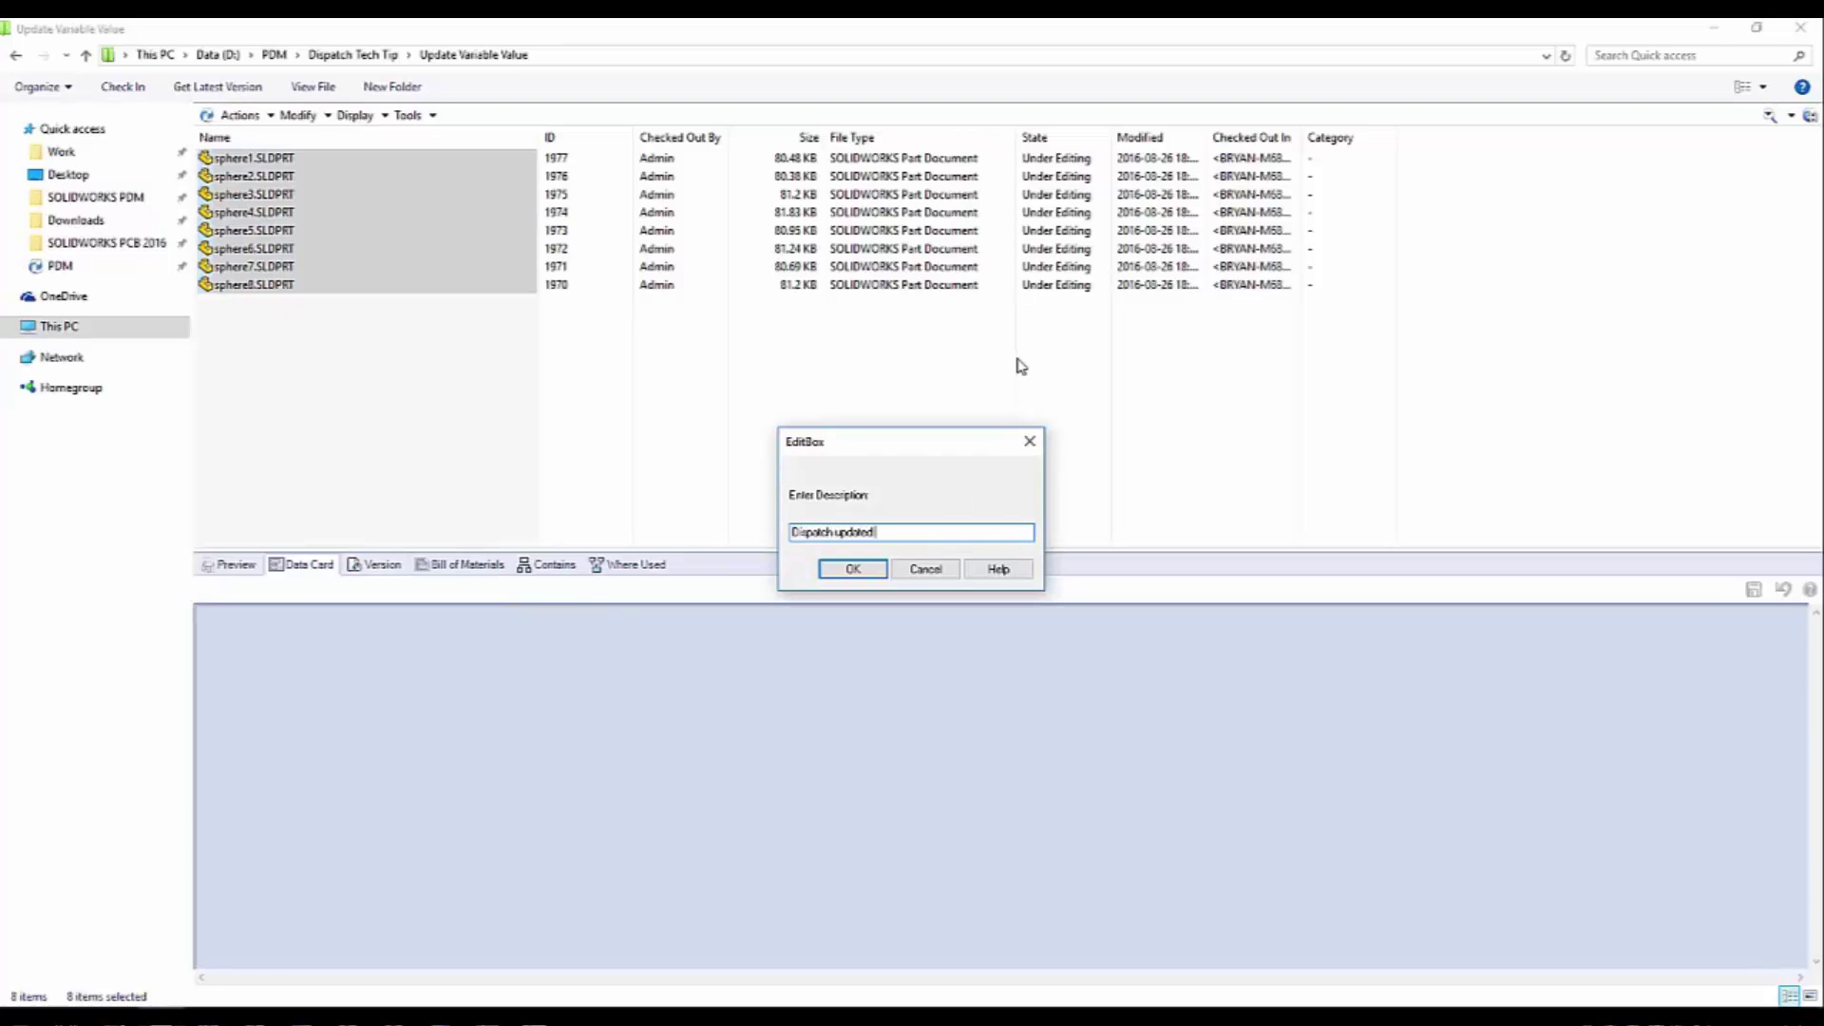
type("ble")
left_click(852, 569)
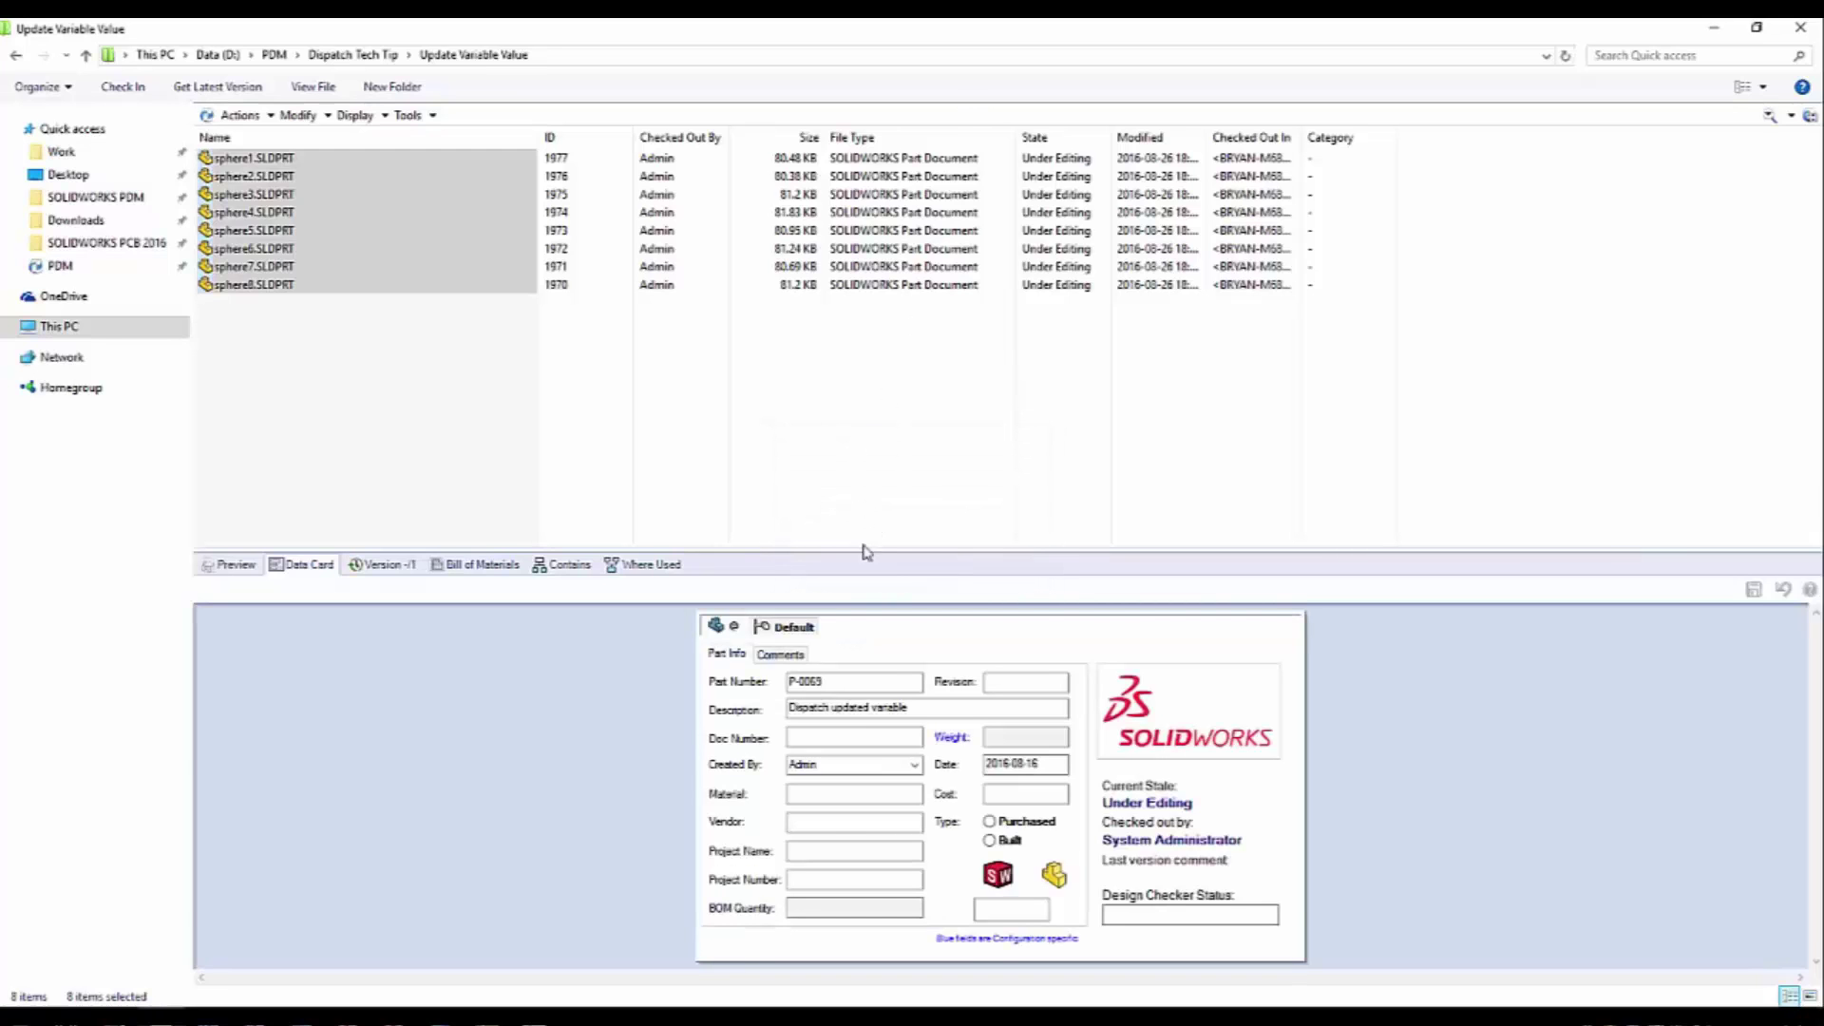
left_click(285, 317)
left_click(252, 158)
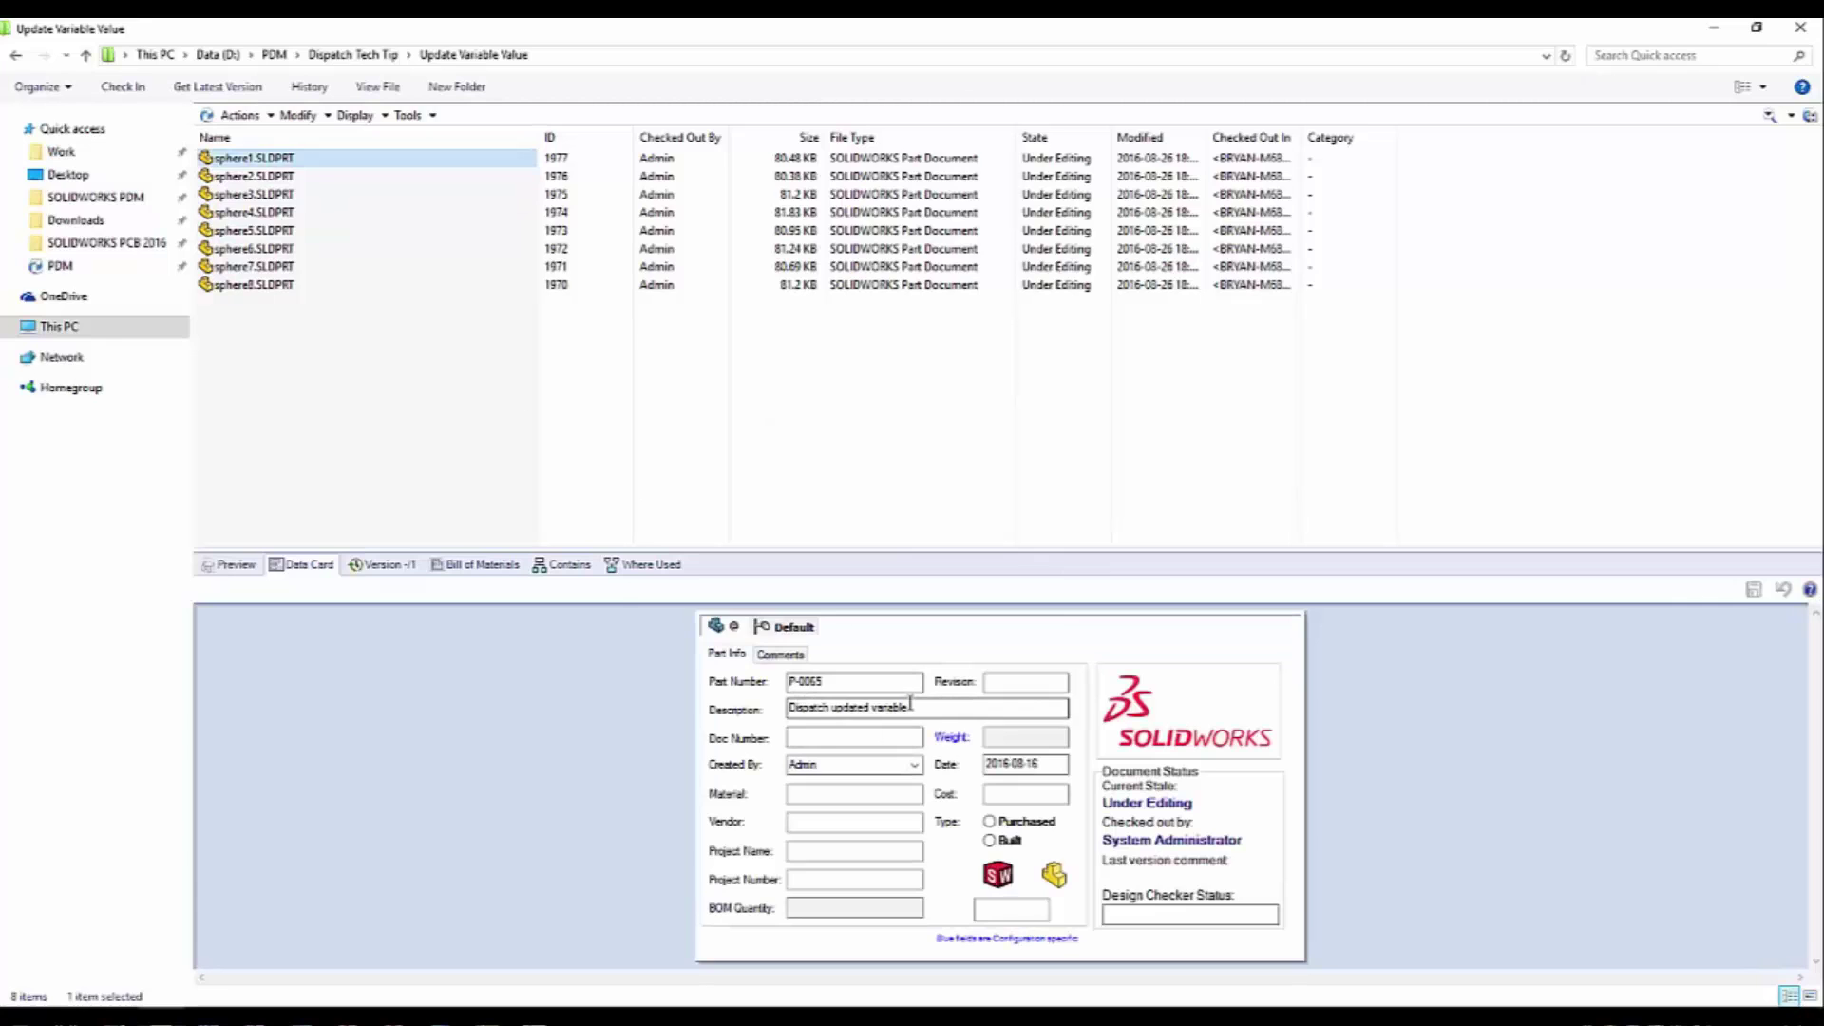
left_click_drag(910, 706, 722, 701)
left_click(275, 160)
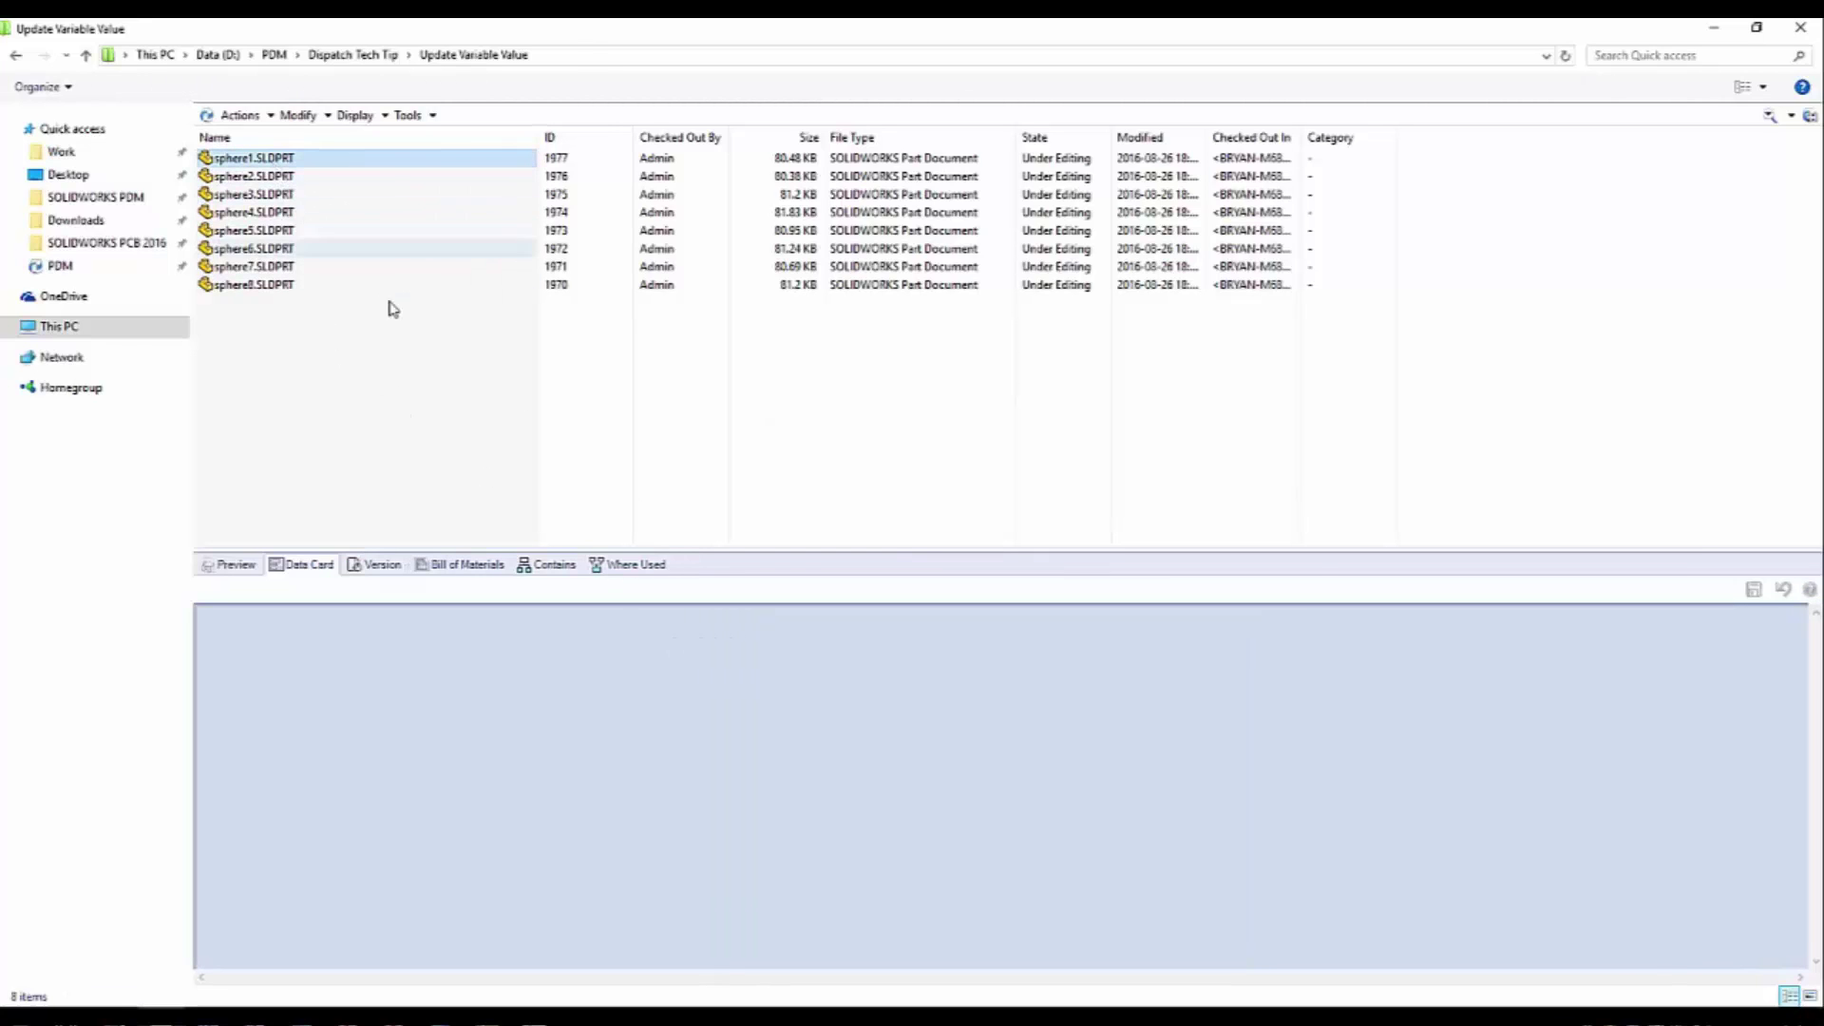
key("Down")
key("Down")
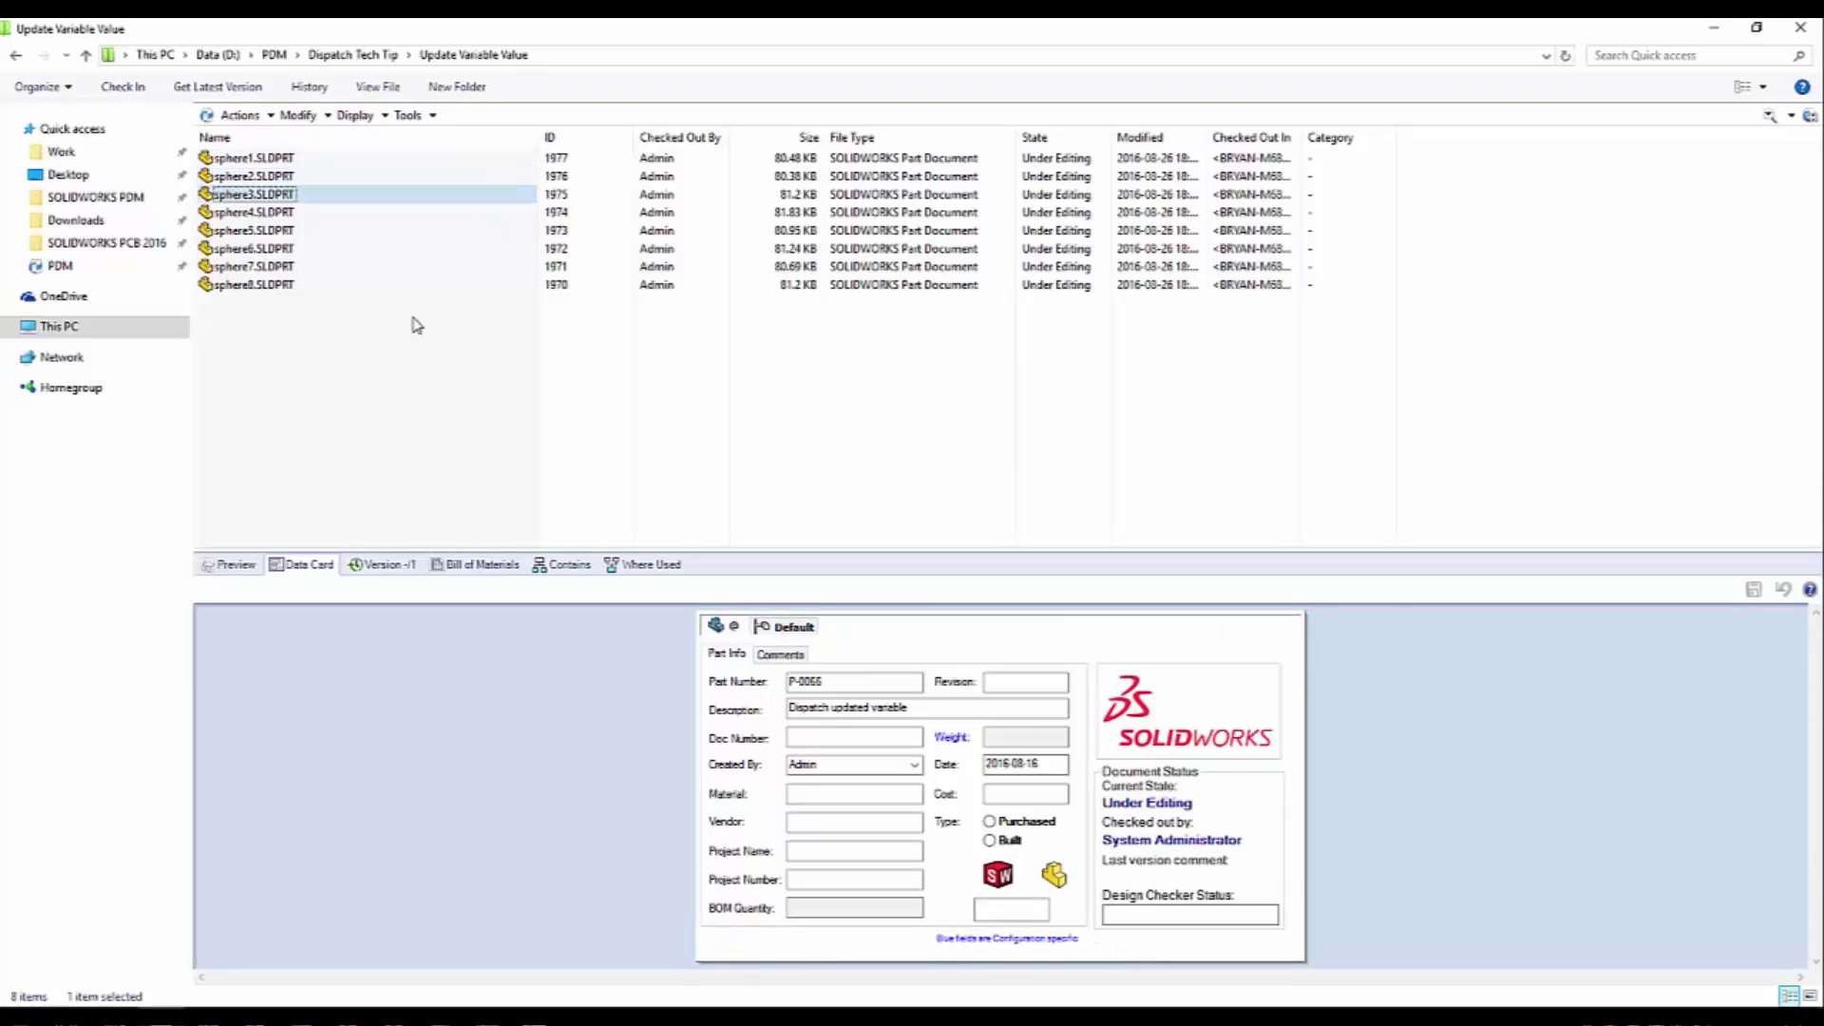
key("Down")
key("Down")
key("Down")
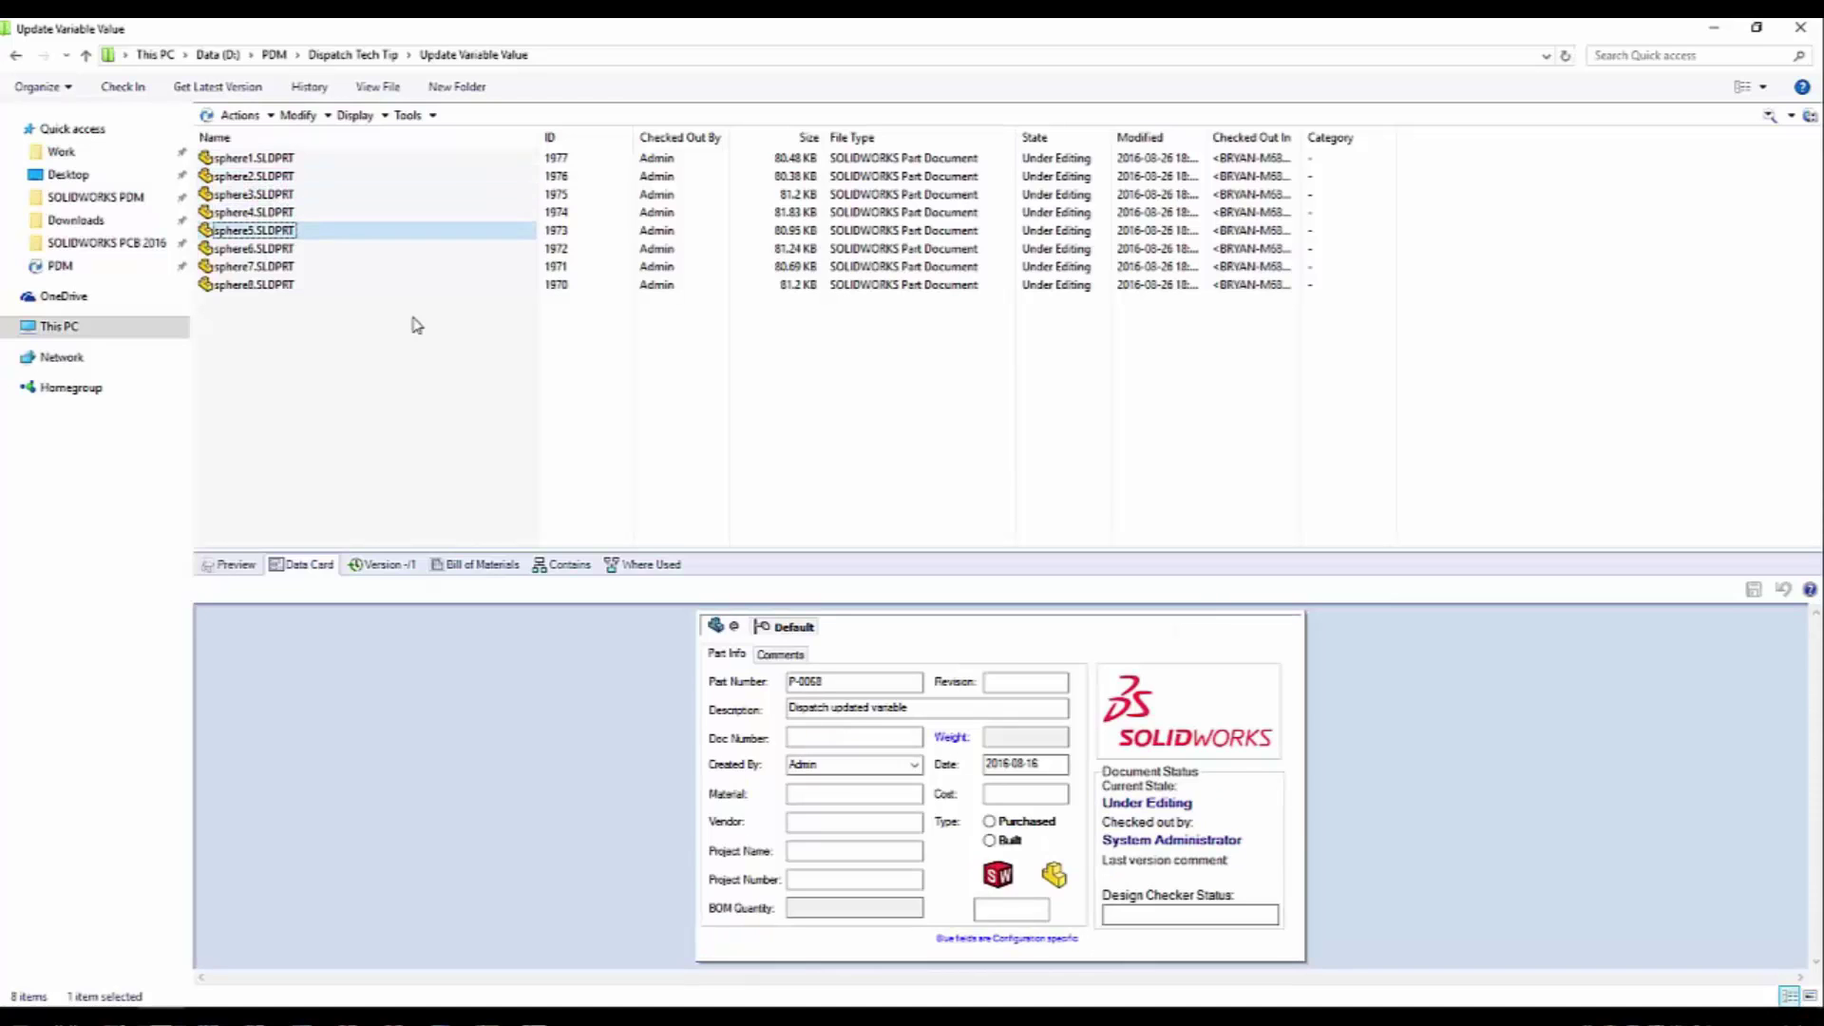
key("Down")
key("Down")
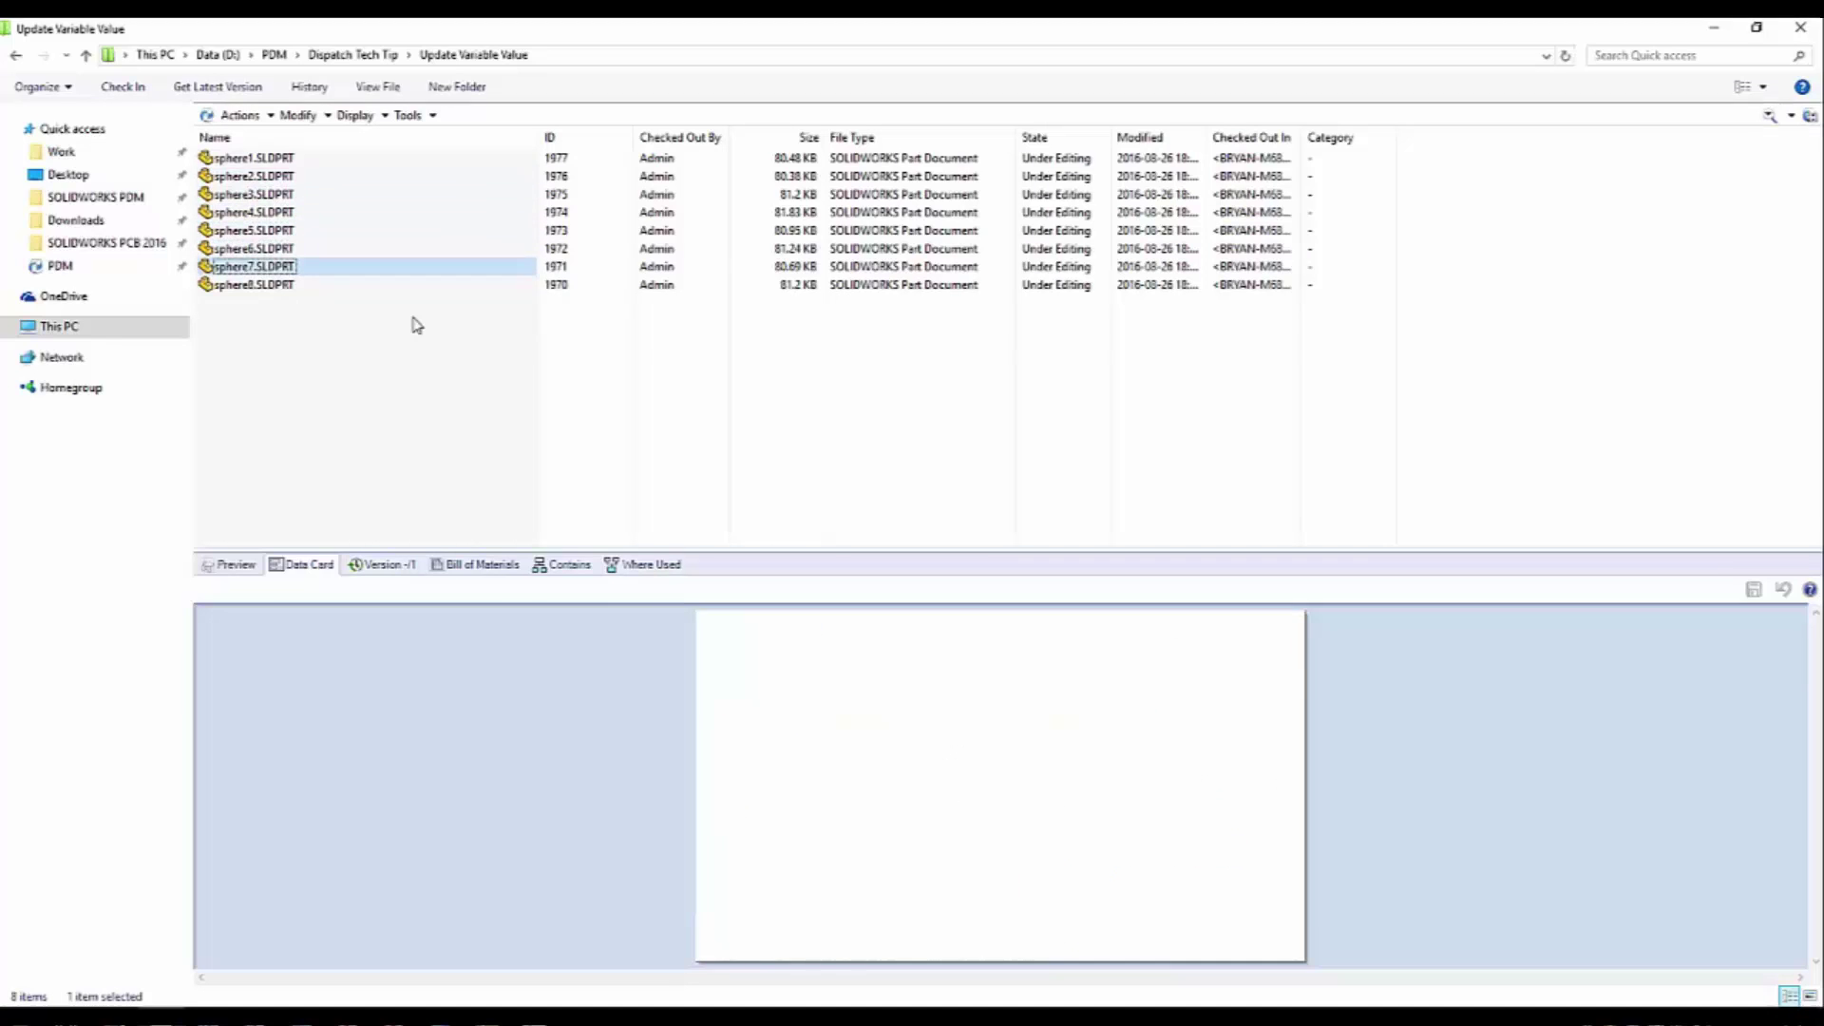